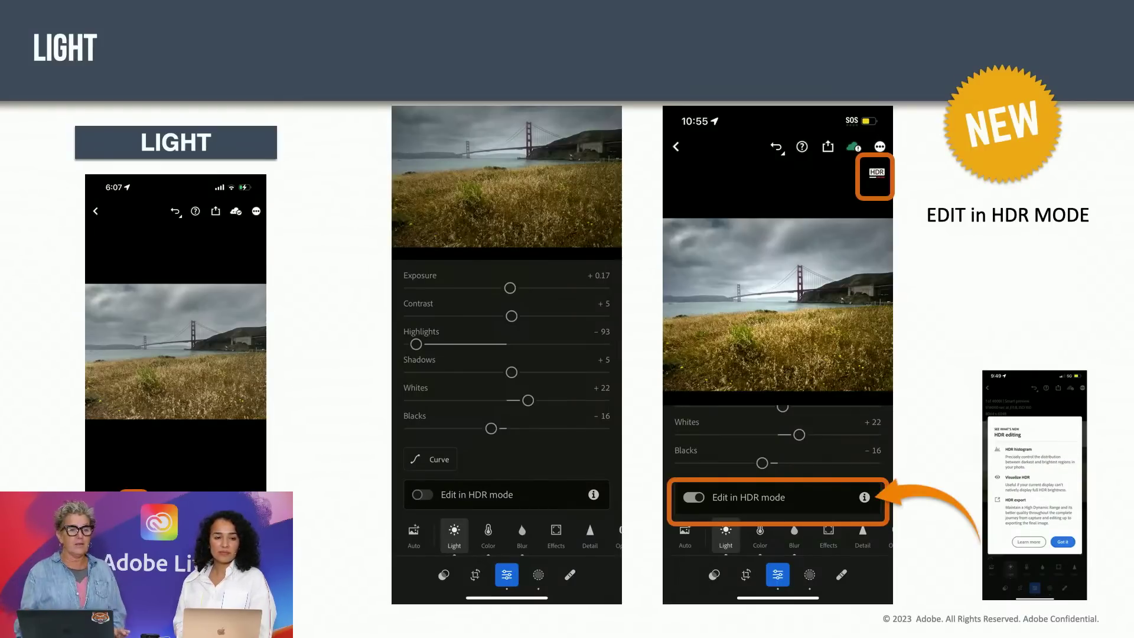
- Advance and end the slide presentation, and switch to the cowboy-hat portrait in Adobe Lightroom
{"action": "key", "text": "Right"}
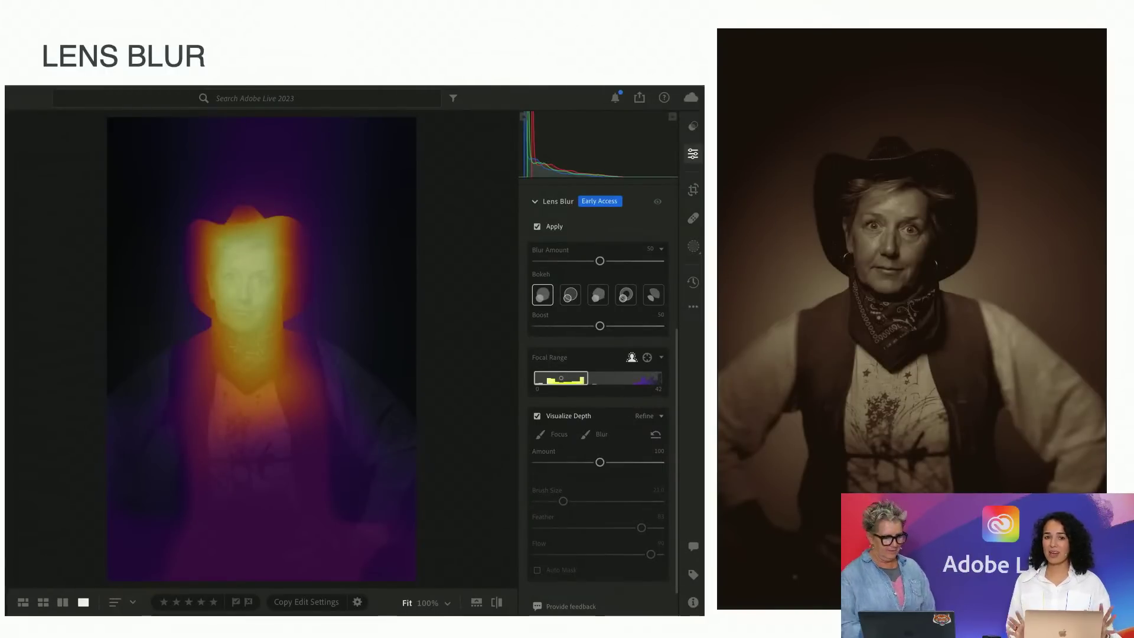
{"action": "key", "text": "Escape"}
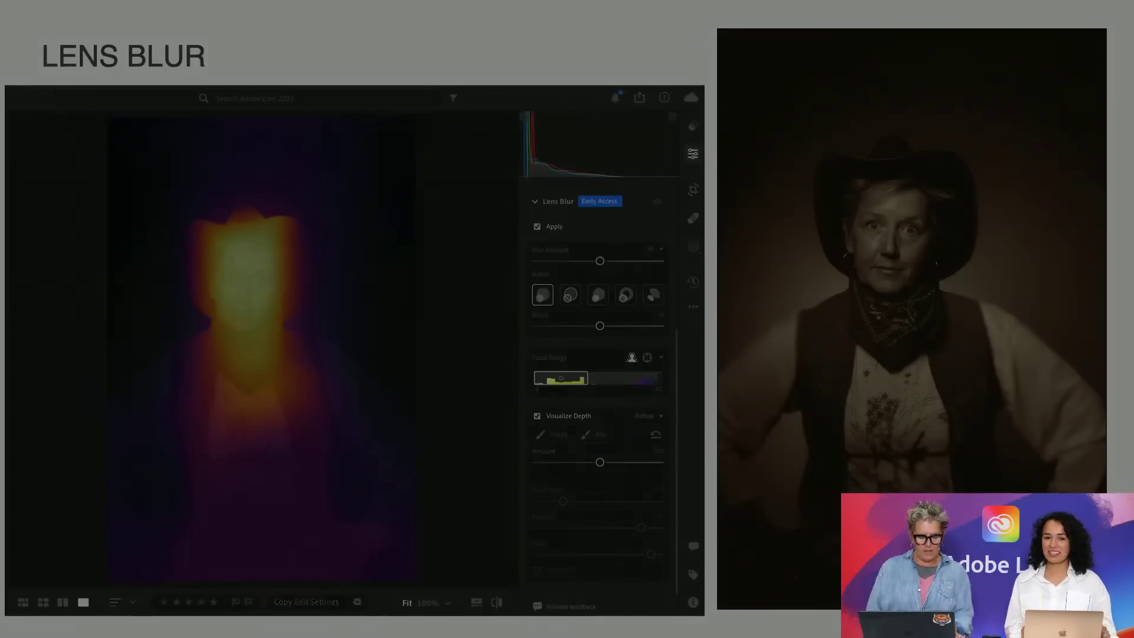
{"action": "left_click", "coordinate": [14, 358]}
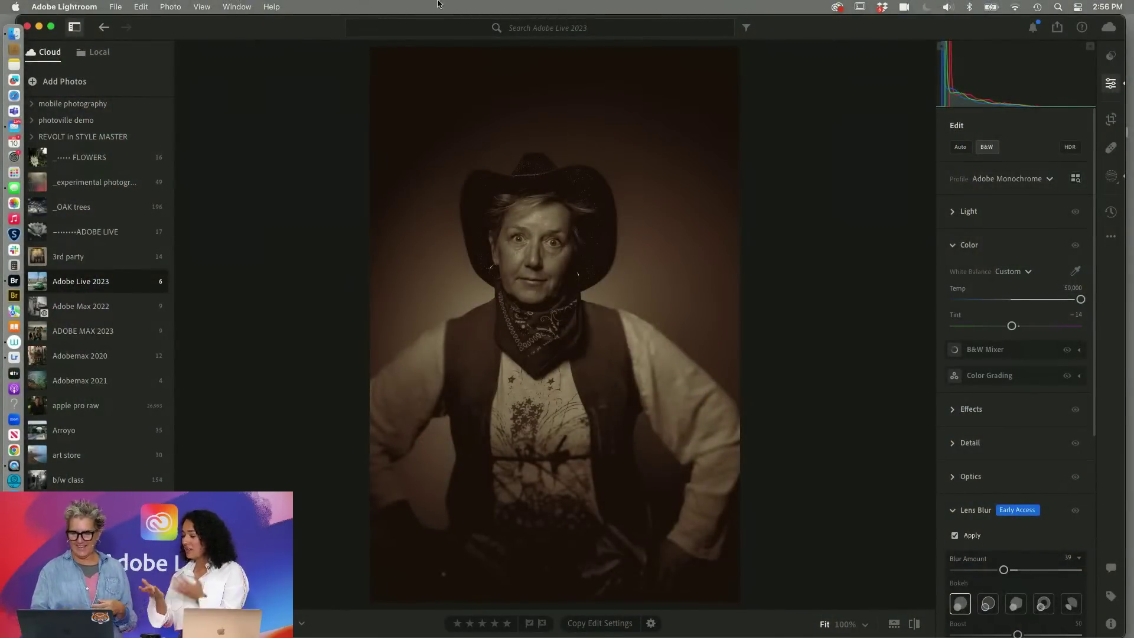
- Raise the portrait's exposure to +1.54 and turn off its lens blur
{"action": "left_click", "coordinate": [953, 247]}
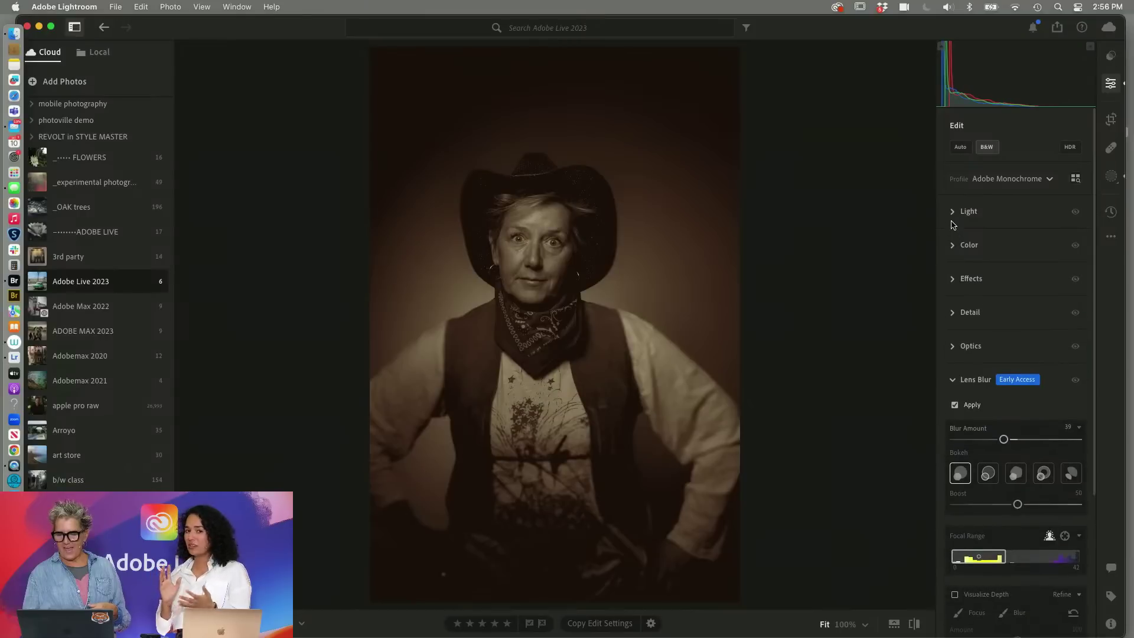
{"action": "left_click", "coordinate": [953, 211]}
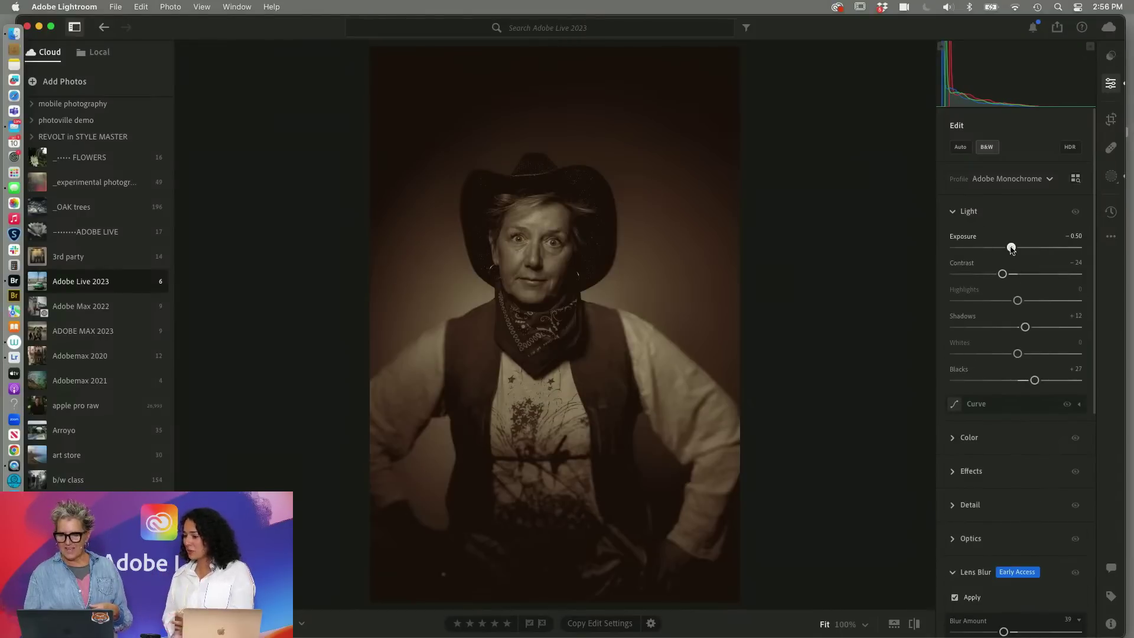
{"action": "left_click_drag", "start_coordinate": [1012, 247], "coordinate": [1038, 252]}
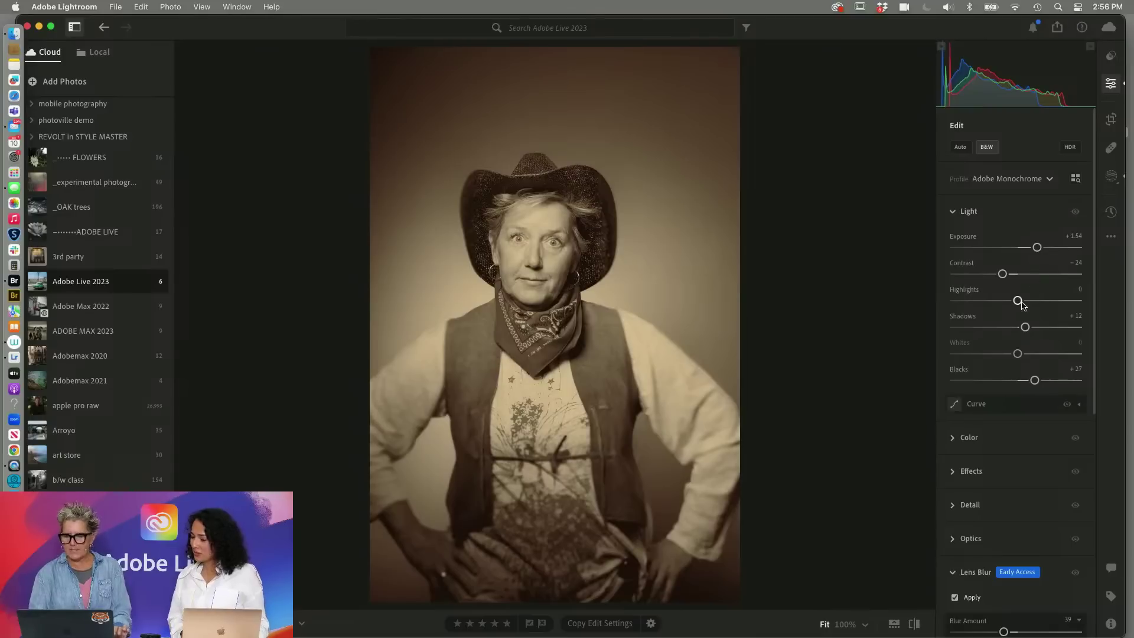
{"action": "left_click", "coordinate": [956, 597]}
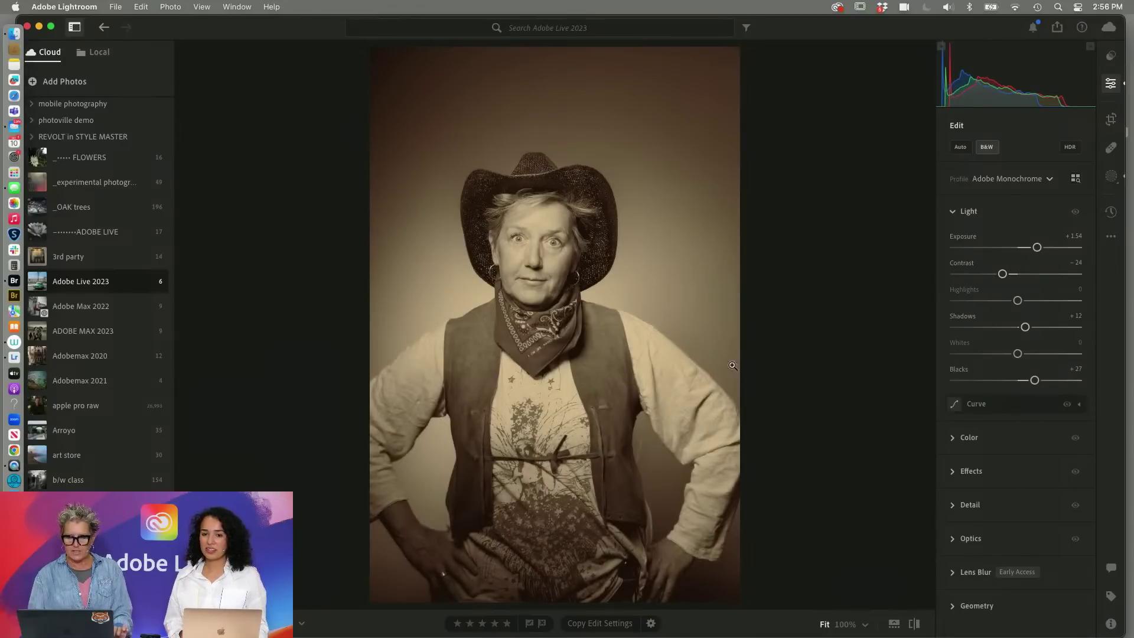
- Compare the edited portrait with its original version, and collapse the Light settings
{"action": "left_click", "coordinate": [915, 626]}
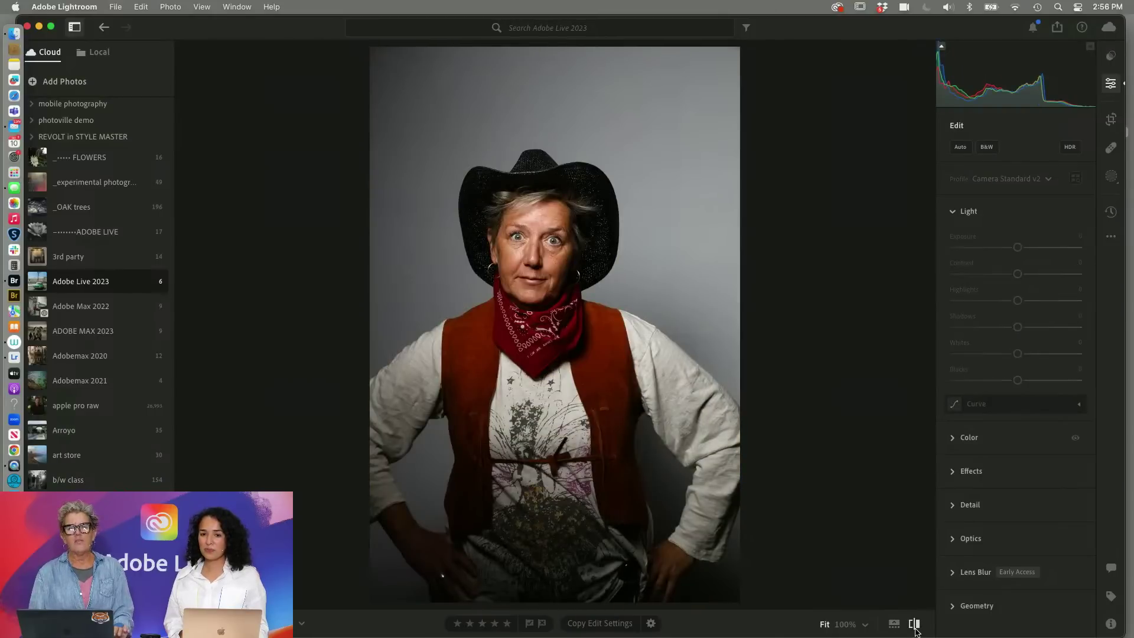
{"action": "left_click", "coordinate": [915, 627]}
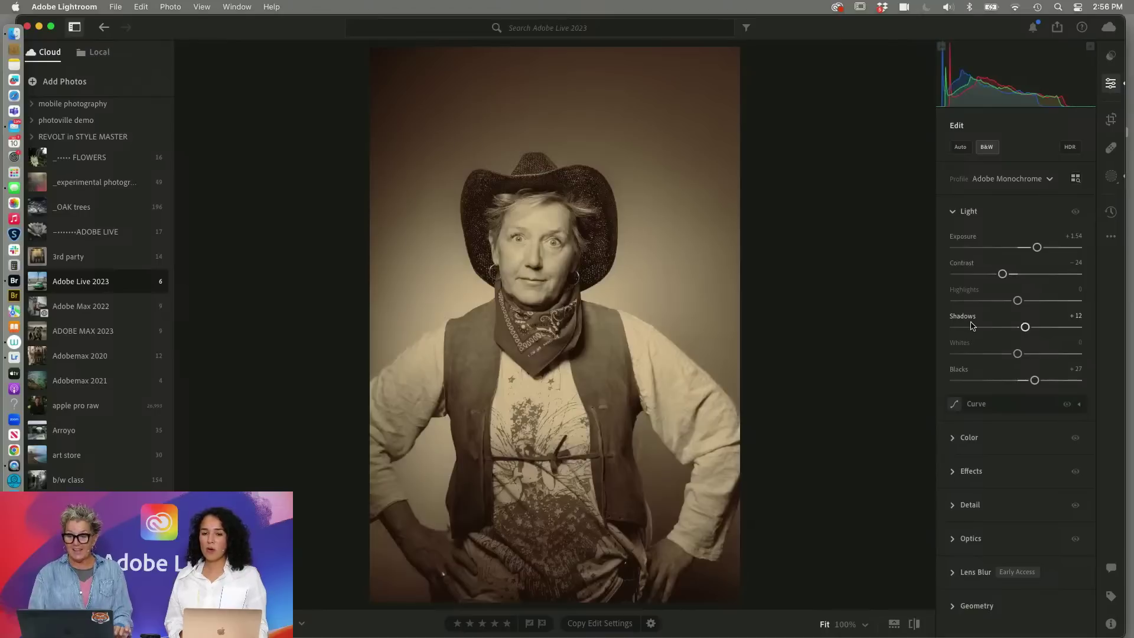
{"action": "left_click", "coordinate": [953, 213]}
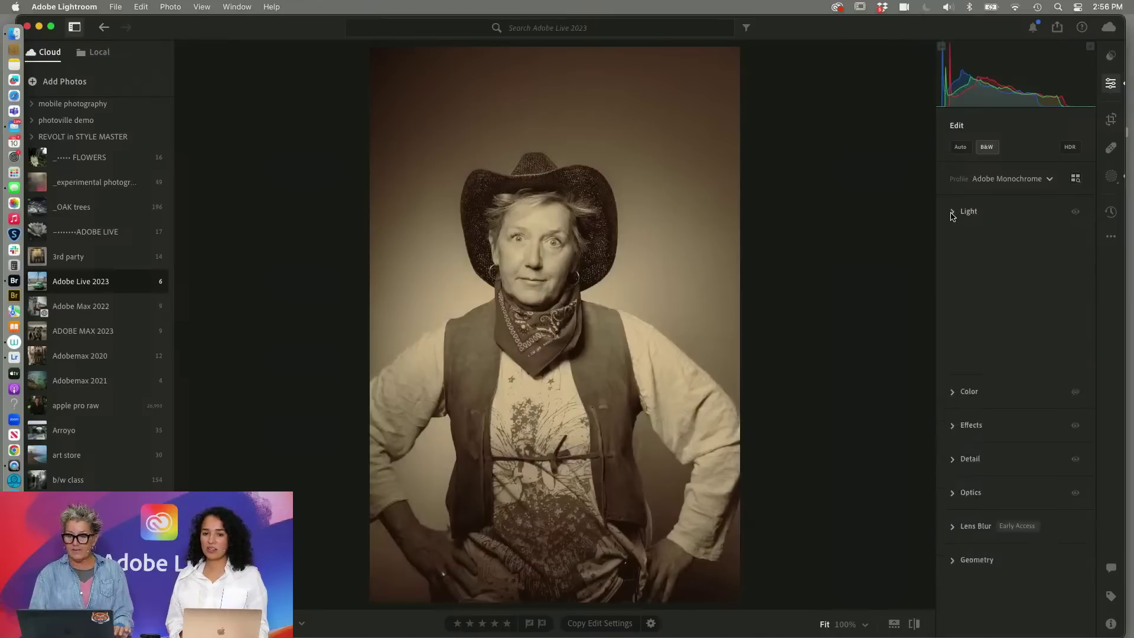
- Turn off the black-and-white treatment and reset the Highlights tint in Color Grading
{"action": "left_click", "coordinate": [988, 147]}
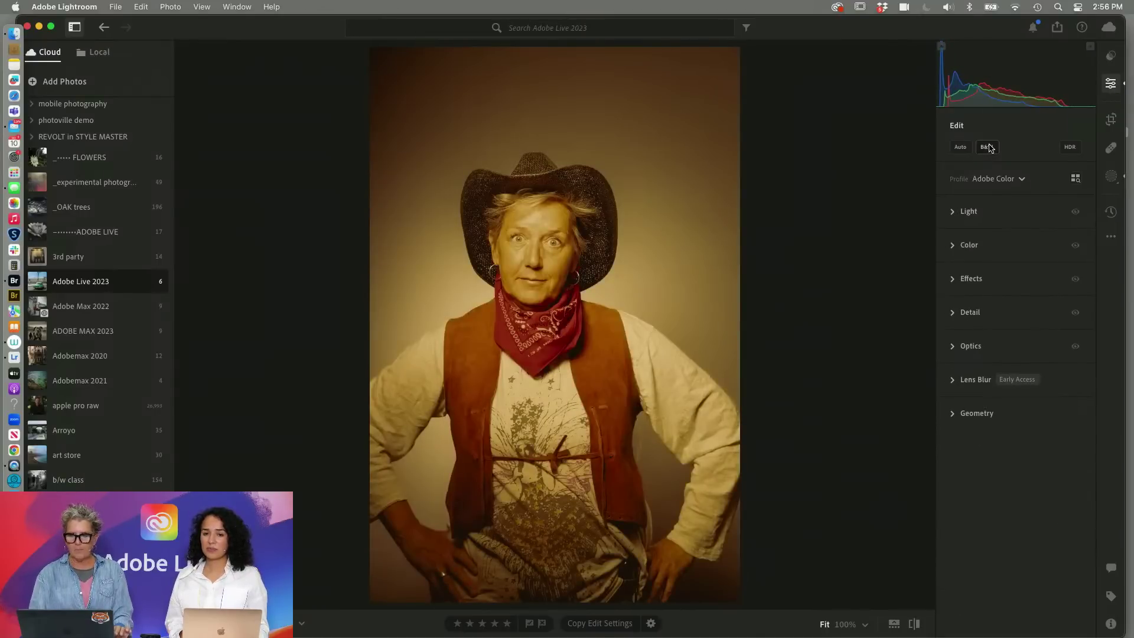
{"action": "left_click", "coordinate": [958, 253]}
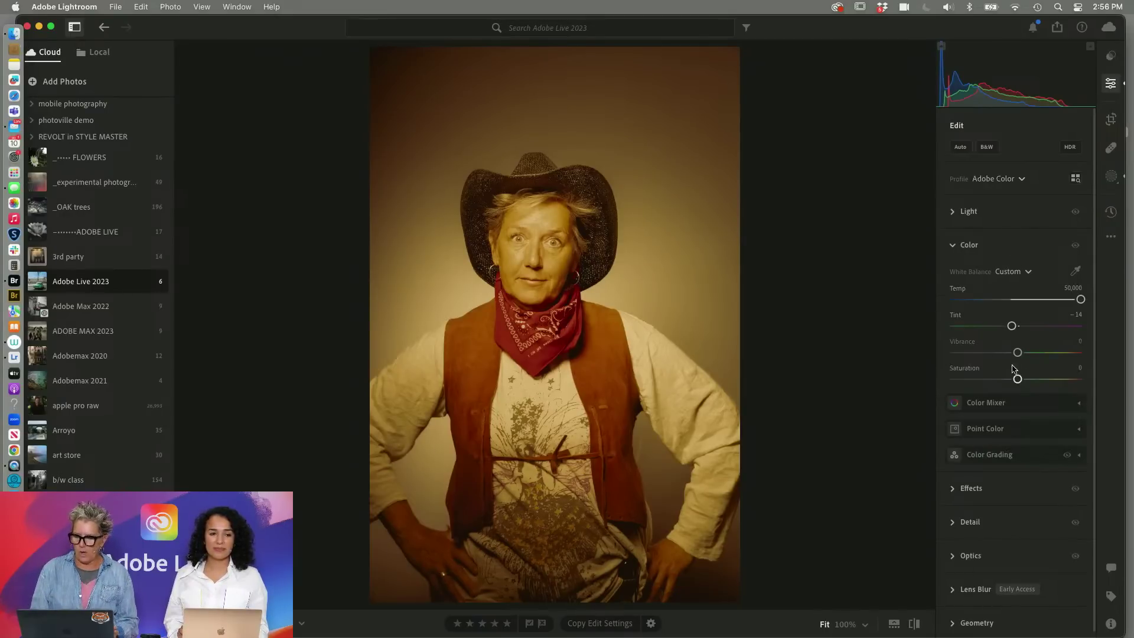
{"action": "left_click", "coordinate": [1002, 456]}
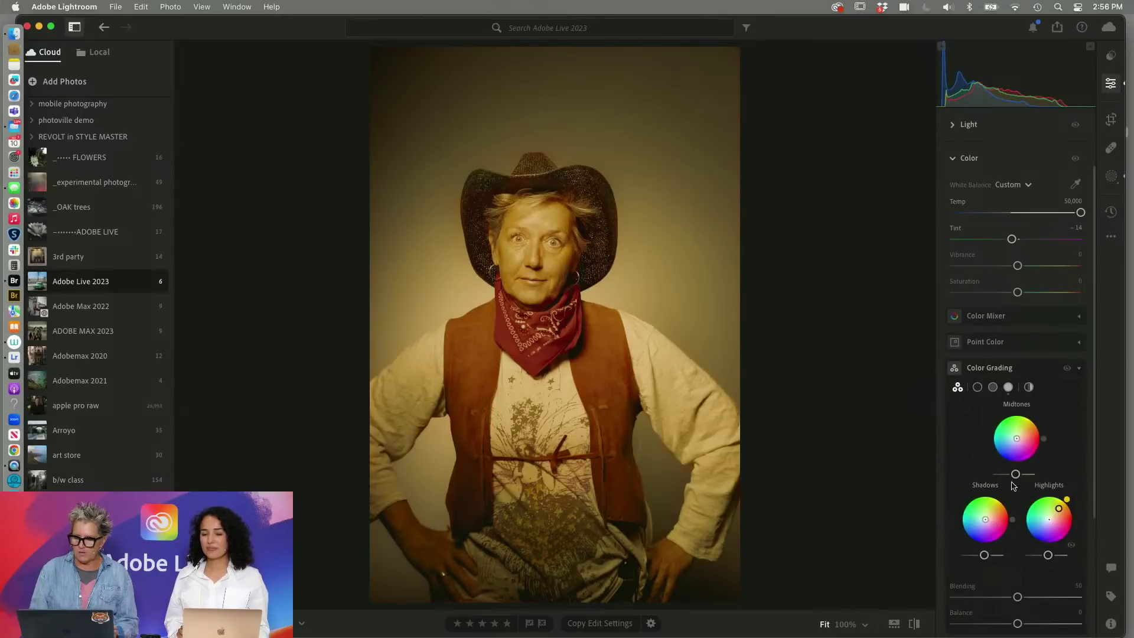
{"action": "double_click", "coordinate": [1049, 485]}
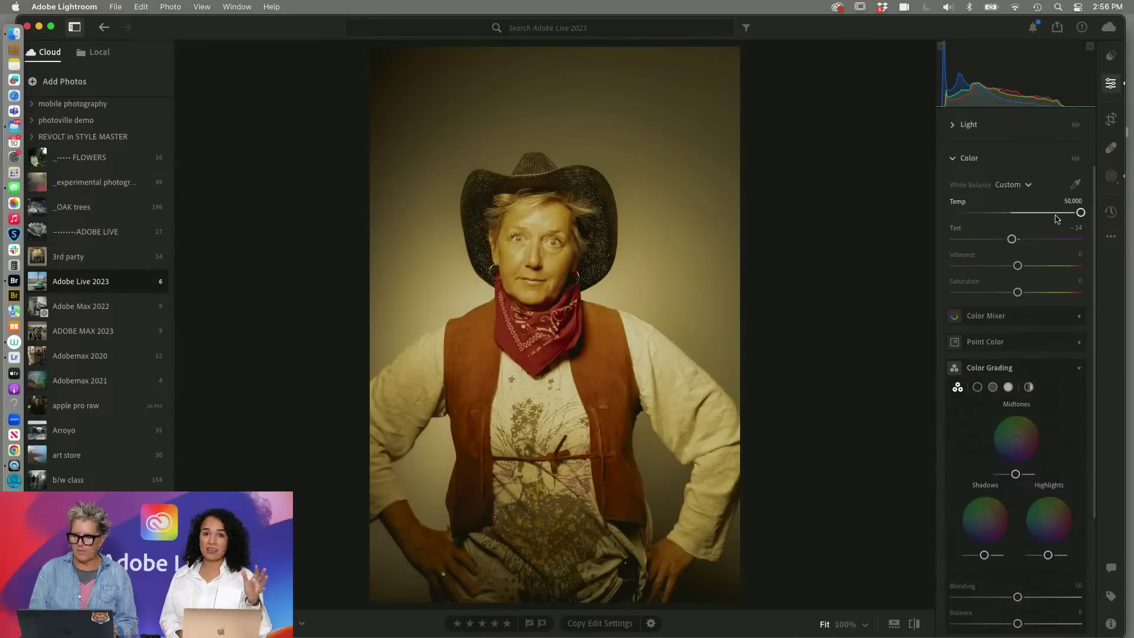
- Cool the white balance temperature to 6,790 and restore the portrait's black-and-white treatment
{"action": "left_click_drag", "start_coordinate": [1081, 212], "coordinate": [1016, 223]}
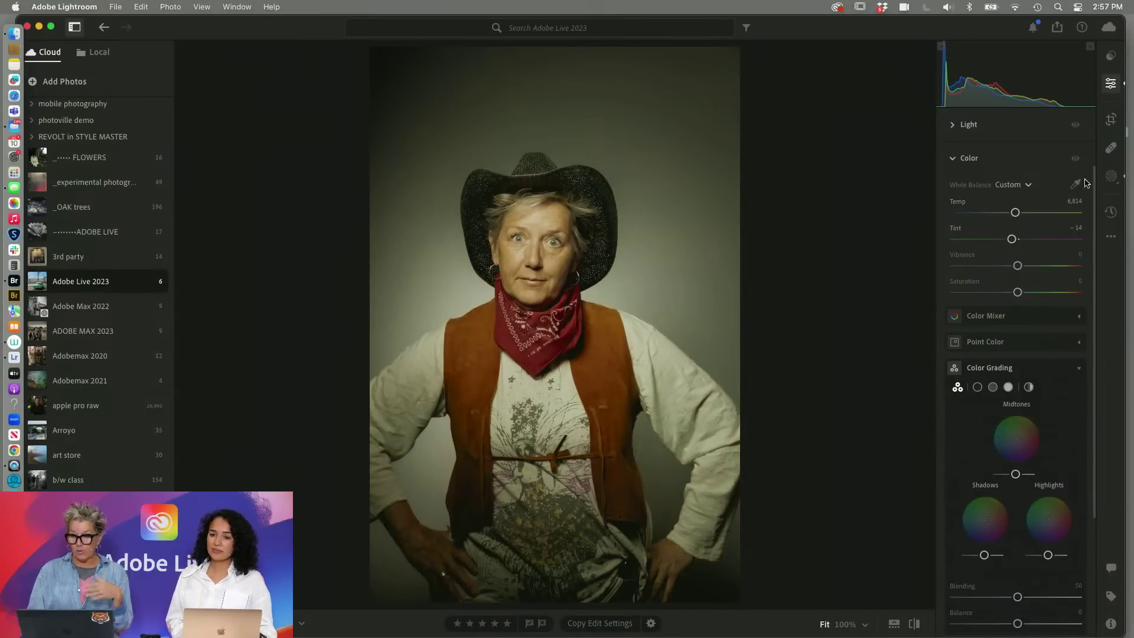
{"action": "scroll", "coordinate": [1085, 152], "scroll_direction": "up", "scroll_amount": 1}
{"action": "scroll", "coordinate": [1085, 151], "scroll_direction": "up", "scroll_amount": 4}
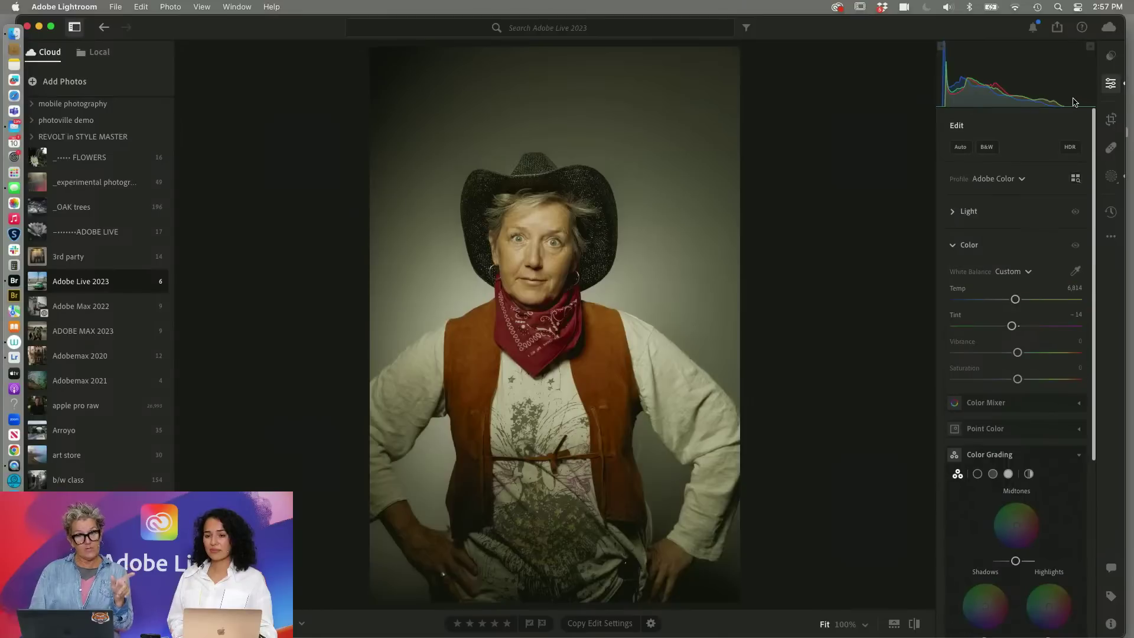
{"action": "left_click", "coordinate": [988, 147]}
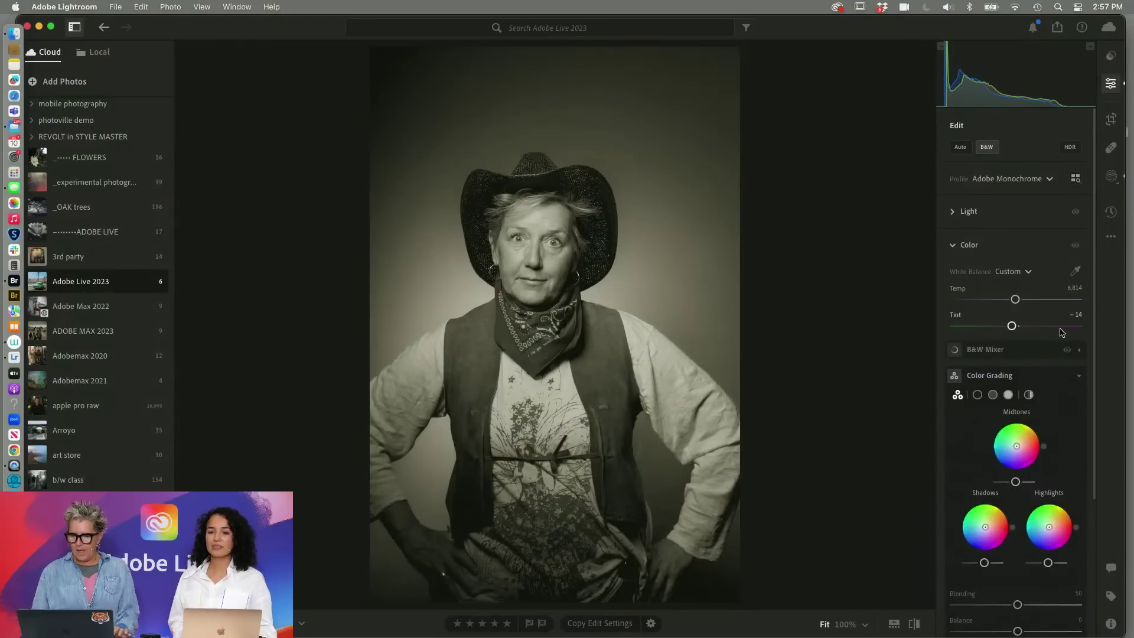
{"action": "left_click_drag", "start_coordinate": [1020, 300], "coordinate": [1020, 300]}
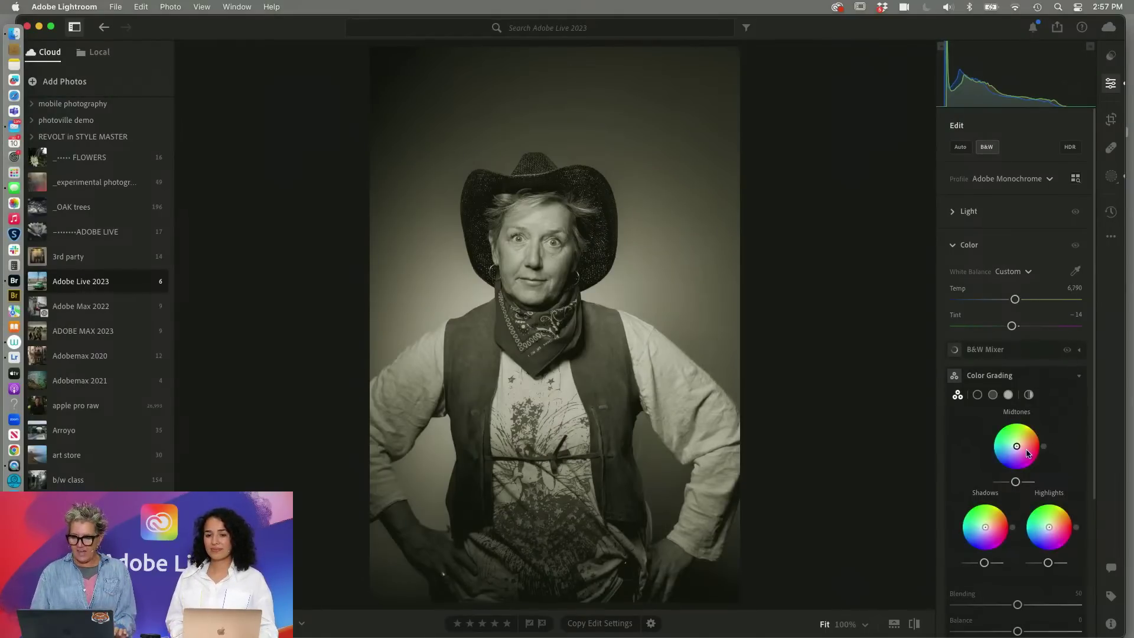
- Tint the midtones yellow-green and the shadows red with Color Grading, and check against the original
{"action": "left_click_drag", "start_coordinate": [1021, 450], "coordinate": [1019, 438]}
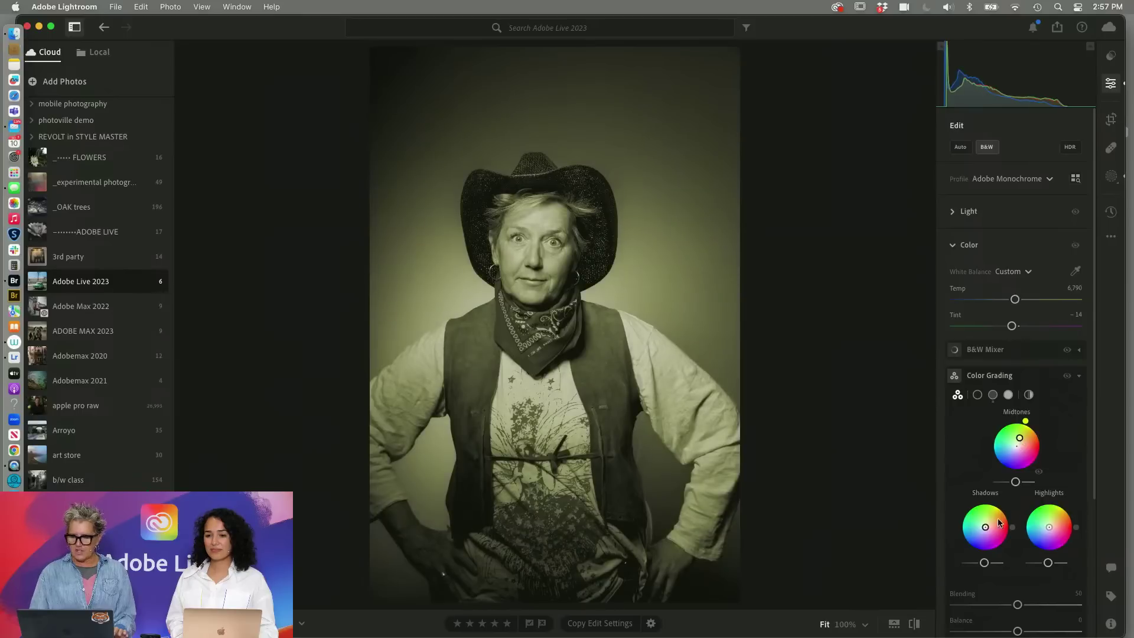
{"action": "left_click_drag", "start_coordinate": [986, 527], "coordinate": [992, 527]}
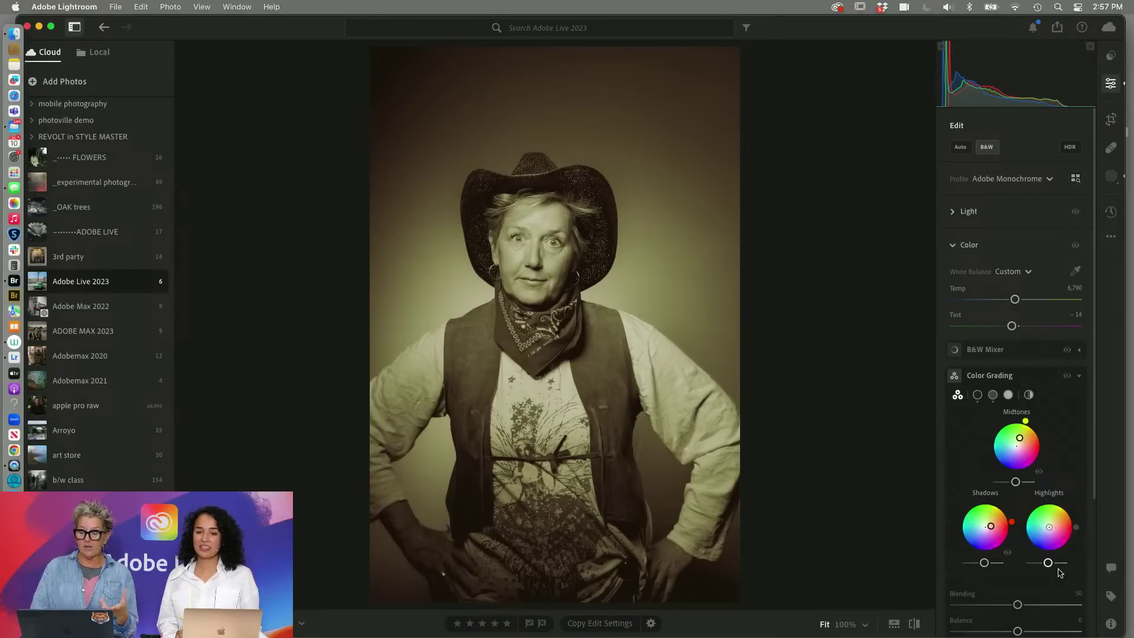
{"action": "left_click", "coordinate": [914, 624]}
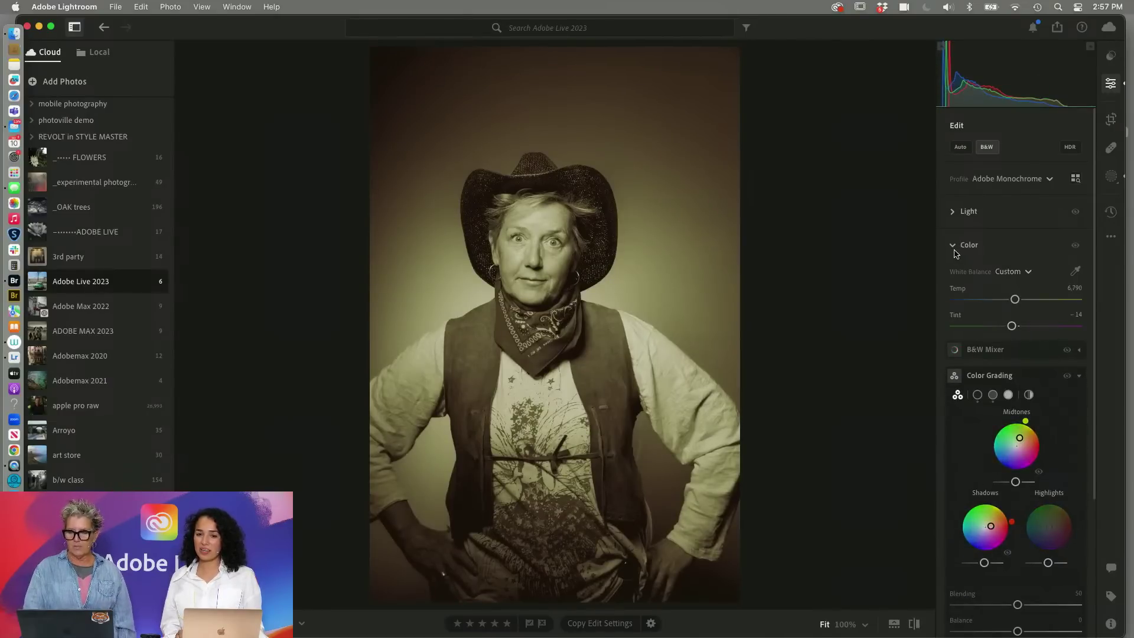
{"action": "left_click", "coordinate": [956, 250]}
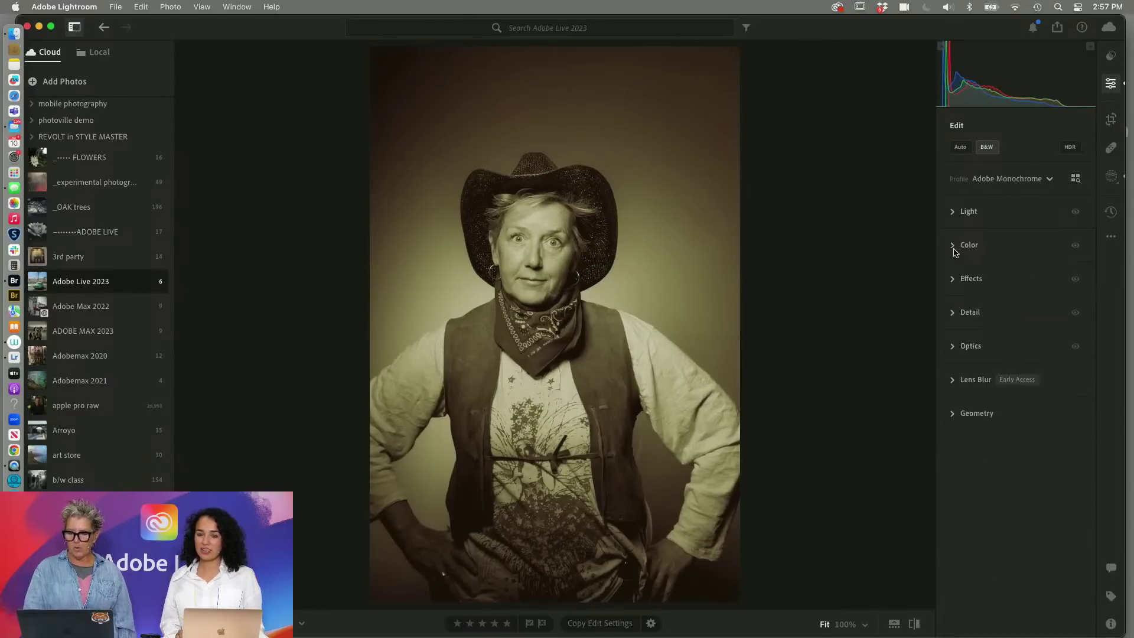
- Apply Lens Blur to the portrait with a blur amount of 59 and a boost of 53
{"action": "left_click", "coordinate": [953, 382]}
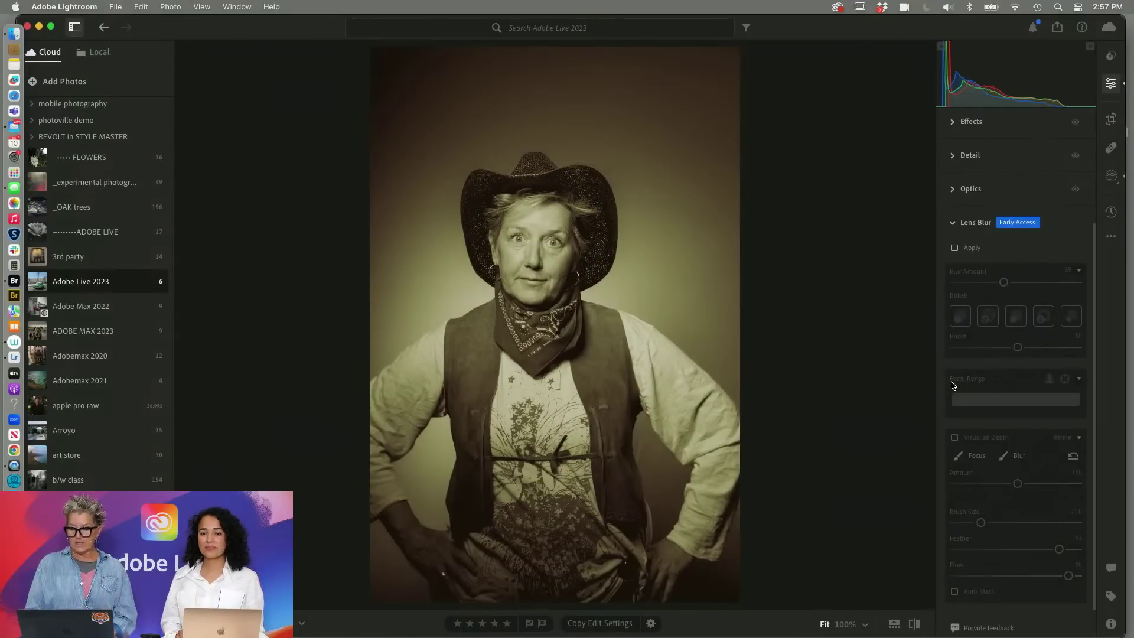
{"action": "left_click", "coordinate": [956, 249]}
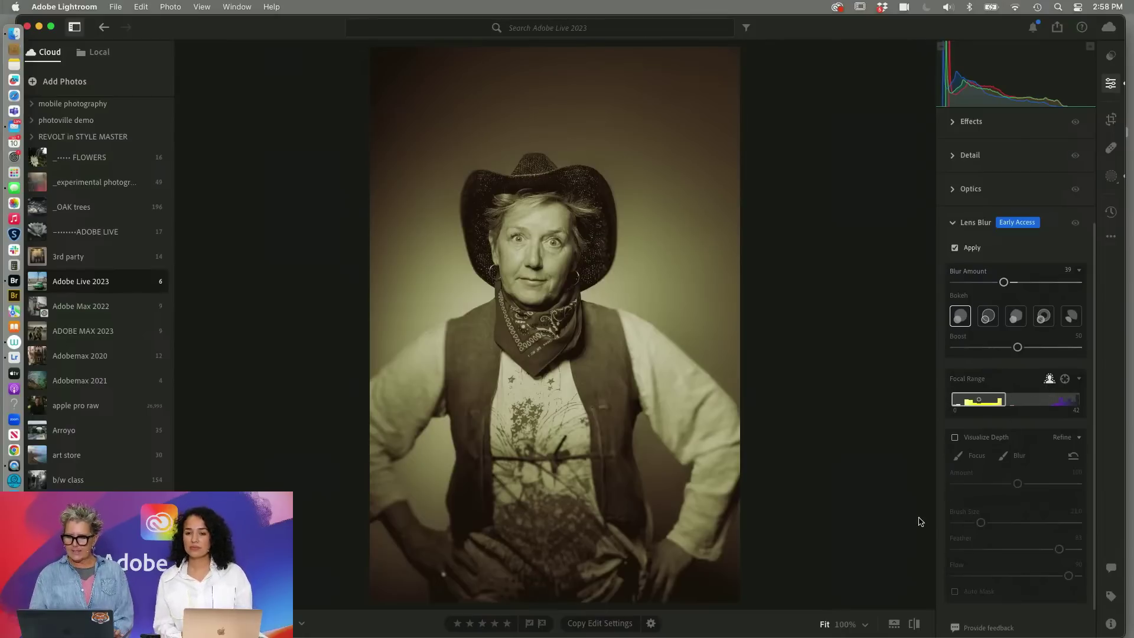
{"action": "left_click_drag", "start_coordinate": [1018, 347], "coordinate": [1024, 349]}
{"action": "left_click_drag", "start_coordinate": [1004, 283], "coordinate": [1030, 282]}
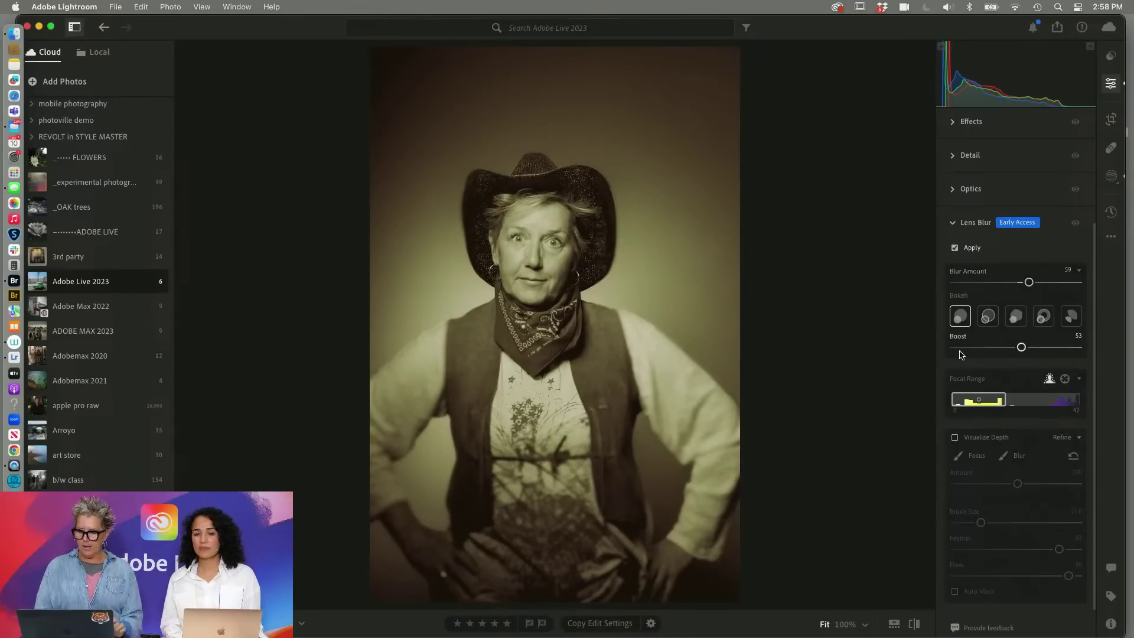
- Visualize the lens blur depth and brush focus over the shirt front, vest and the sleeve on the photo's left side
{"action": "left_click", "coordinate": [956, 438]}
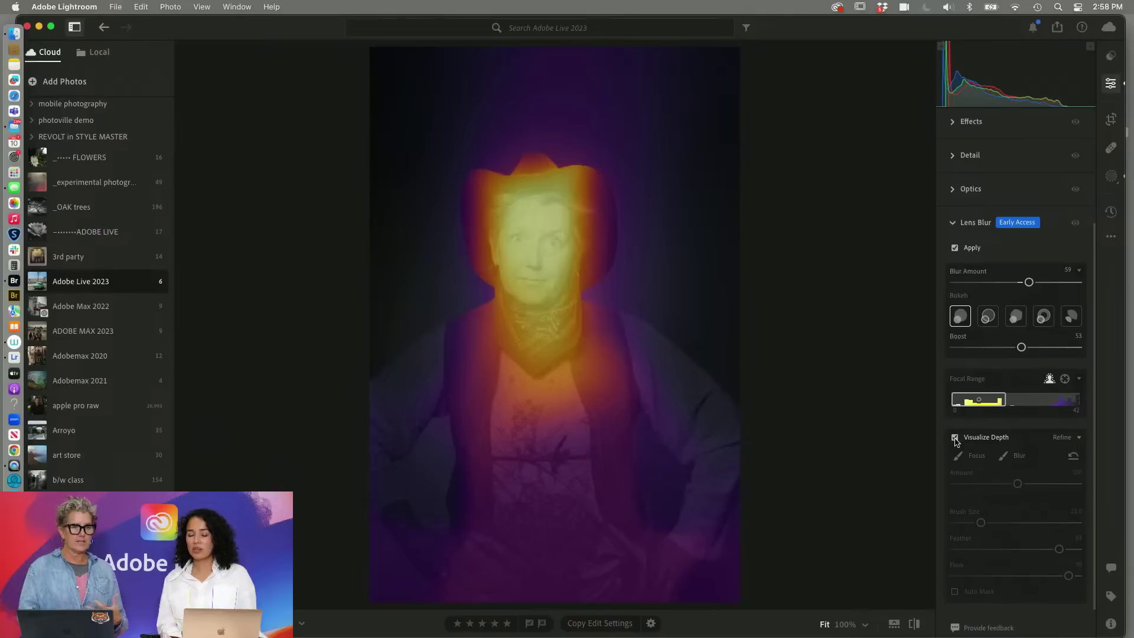
{"action": "left_click", "coordinate": [1015, 459]}
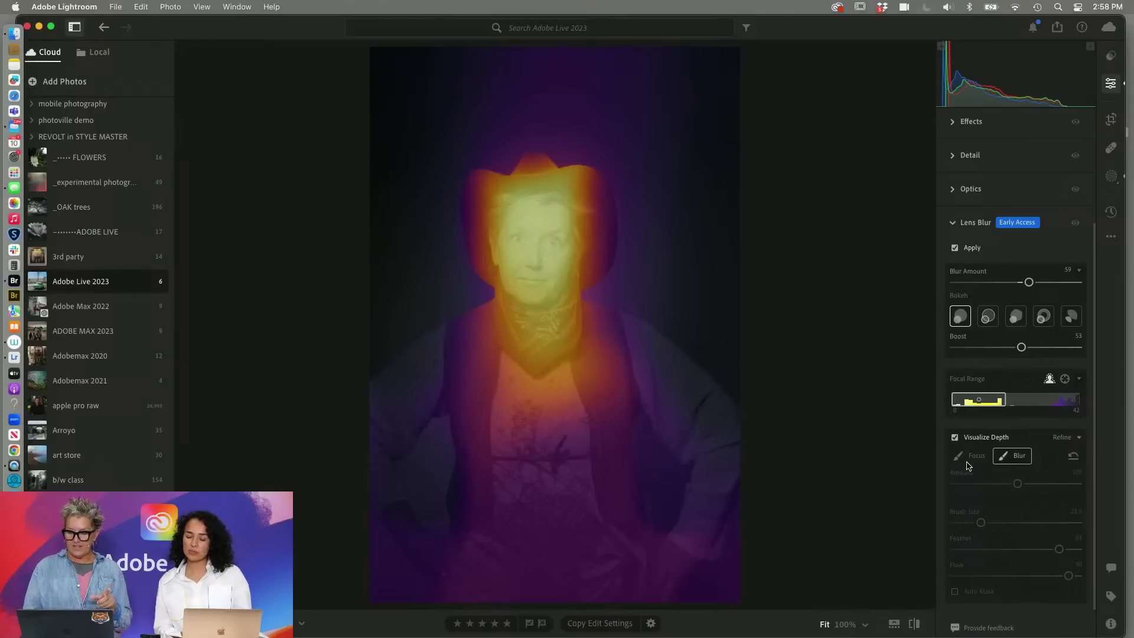
{"action": "left_click", "coordinate": [1079, 438]}
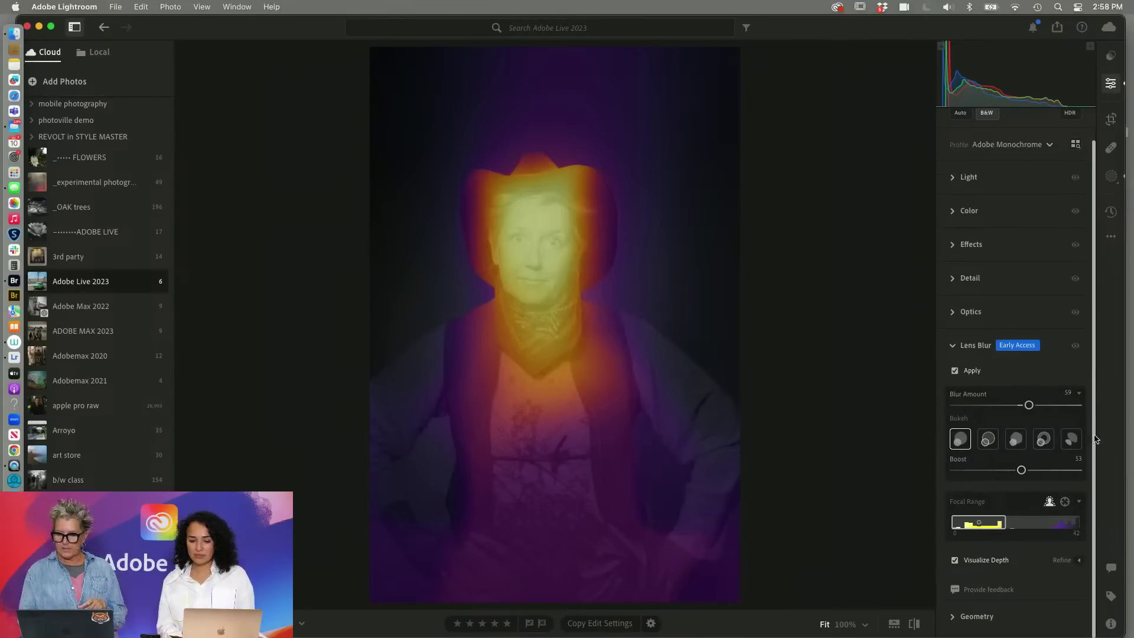
{"action": "left_click", "coordinate": [1076, 561]}
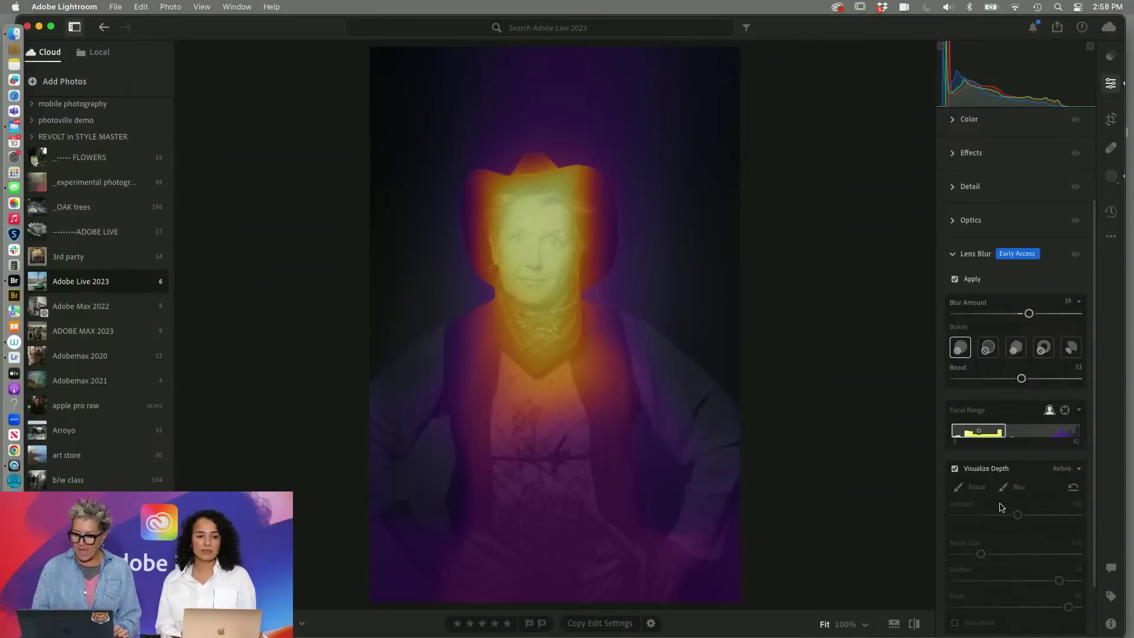
{"action": "left_click", "coordinate": [976, 492]}
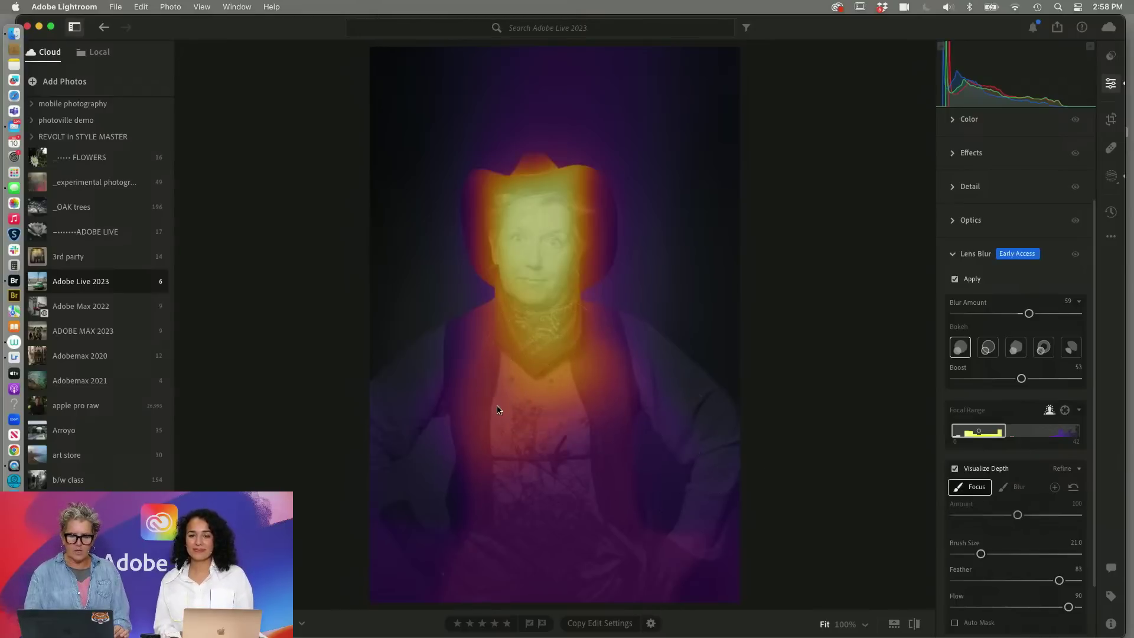
{"action": "mouse_move", "coordinate": [498, 409]}
{"action": "left_mouse_down"}
{"action": "mouse_move", "coordinate": [458, 381]}
{"action": "mouse_move", "coordinate": [491, 360]}
{"action": "mouse_move", "coordinate": [451, 374]}
{"action": "left_mouse_up"}
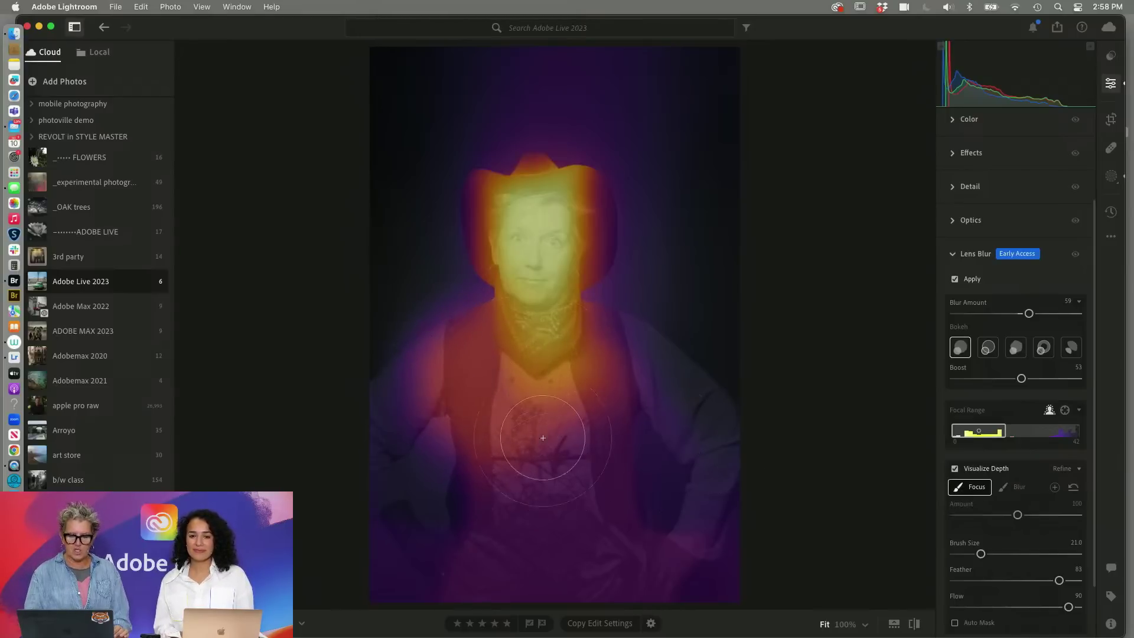
{"action": "mouse_move", "coordinate": [543, 438]}
{"action": "left_mouse_down"}
{"action": "mouse_move", "coordinate": [561, 496]}
{"action": "mouse_move", "coordinate": [541, 406]}
{"action": "mouse_move", "coordinate": [557, 372]}
{"action": "mouse_move", "coordinate": [566, 384]}
{"action": "mouse_move", "coordinate": [587, 371]}
{"action": "mouse_move", "coordinate": [588, 349]}
{"action": "mouse_move", "coordinate": [510, 351]}
{"action": "mouse_move", "coordinate": [520, 336]}
{"action": "mouse_move", "coordinate": [523, 372]}
{"action": "mouse_move", "coordinate": [546, 377]}
{"action": "mouse_move", "coordinate": [528, 359]}
{"action": "mouse_move", "coordinate": [538, 423]}
{"action": "left_mouse_up"}
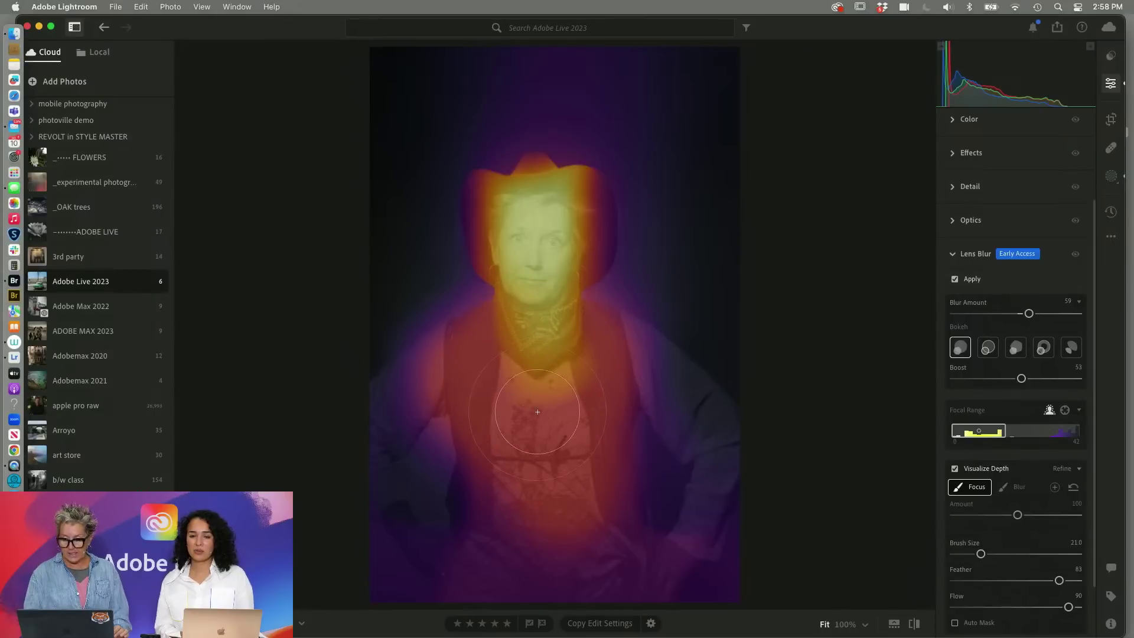
- Brush blur back over the sleeve on the photo's left side, and enlarge the refinement brush to about 65
{"action": "left_click", "coordinate": [1018, 492]}
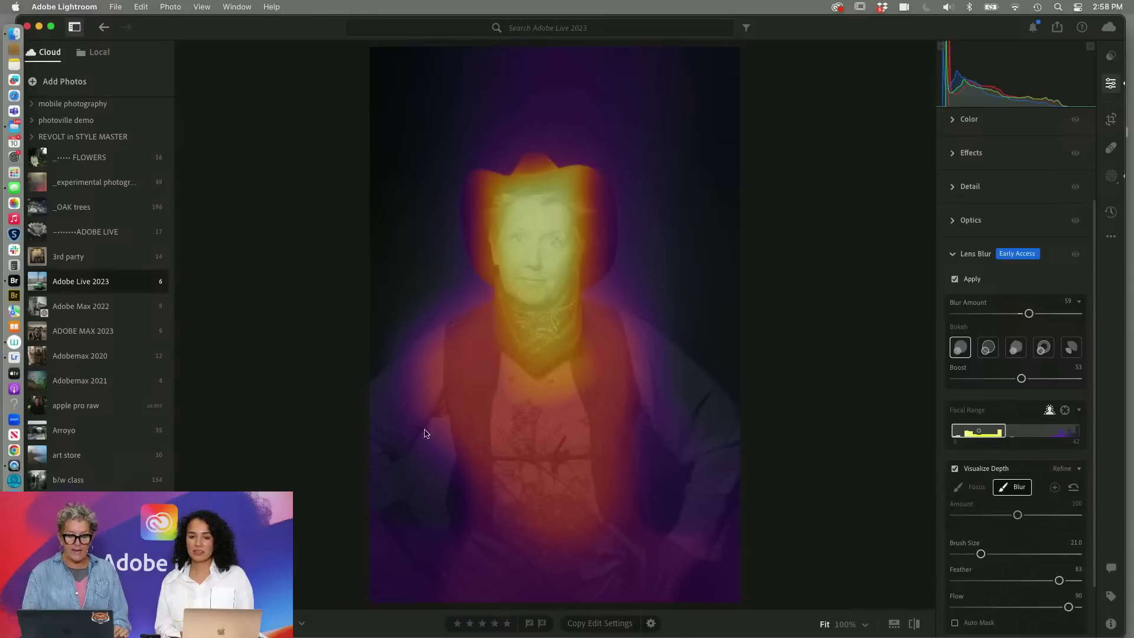
{"action": "left_click_drag", "start_coordinate": [425, 434], "coordinate": [426, 395]}
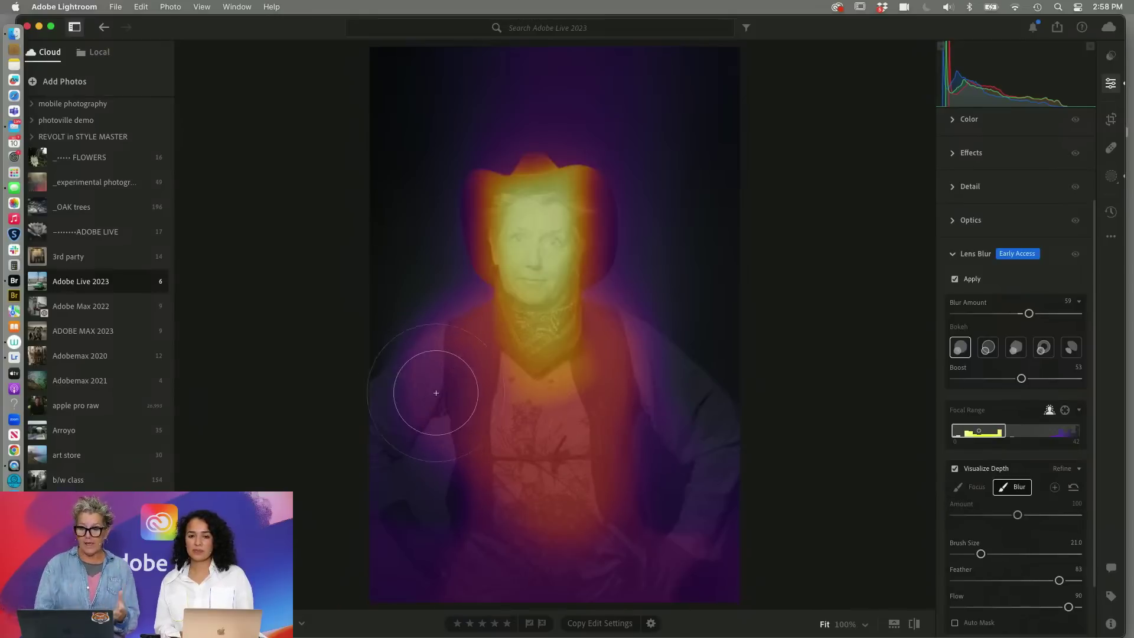
{"action": "left_click_drag", "start_coordinate": [980, 554], "coordinate": [1040, 556]}
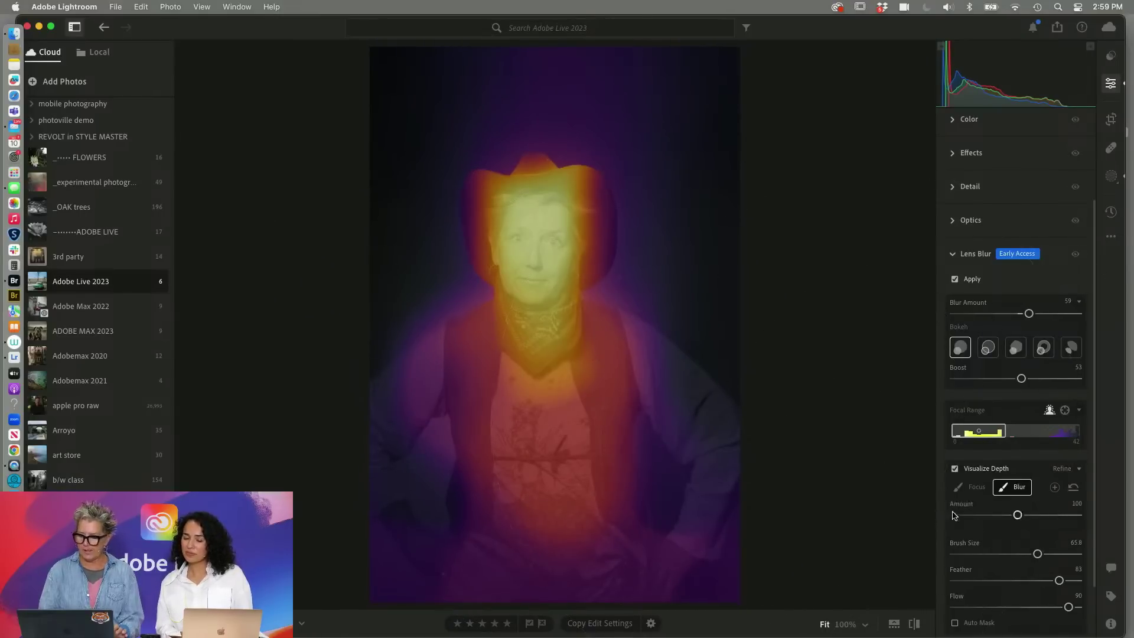
- Reduce the refinement brush size to about 26 and turn off the depth visualization
{"action": "left_click_drag", "start_coordinate": [1038, 554], "coordinate": [988, 555]}
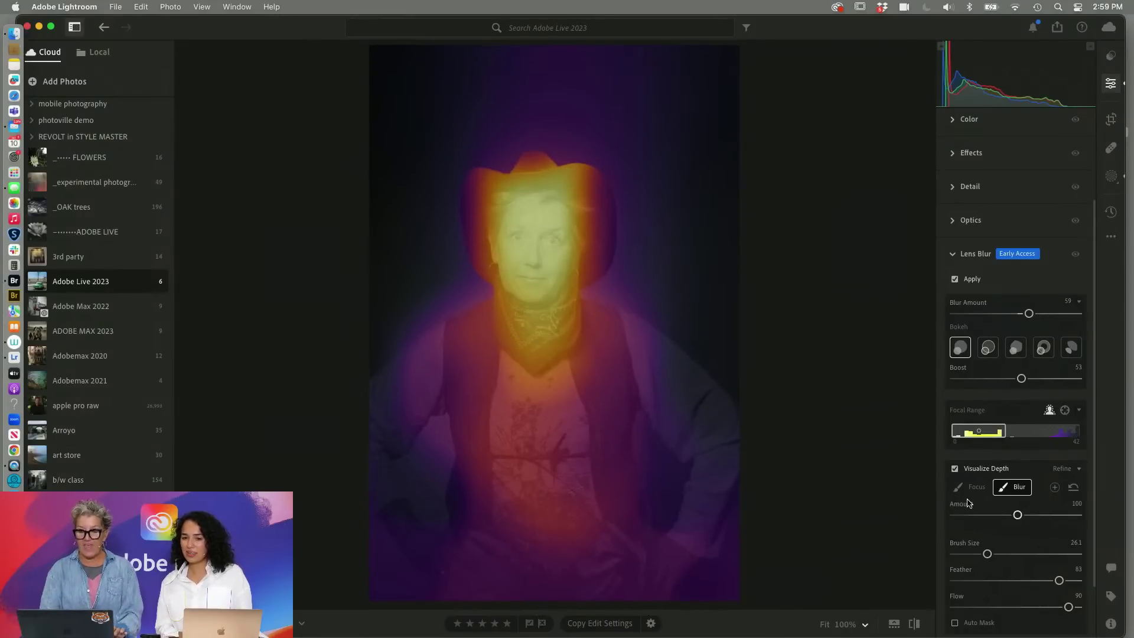
{"action": "mouse_move", "coordinate": [969, 504]}
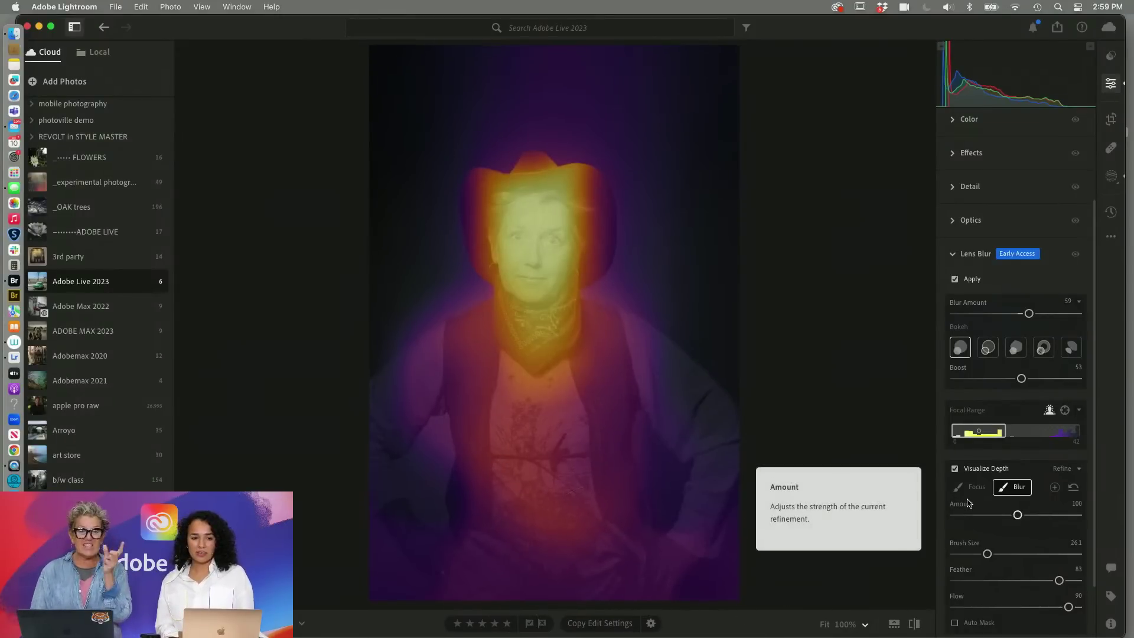
{"action": "left_click", "coordinate": [956, 469]}
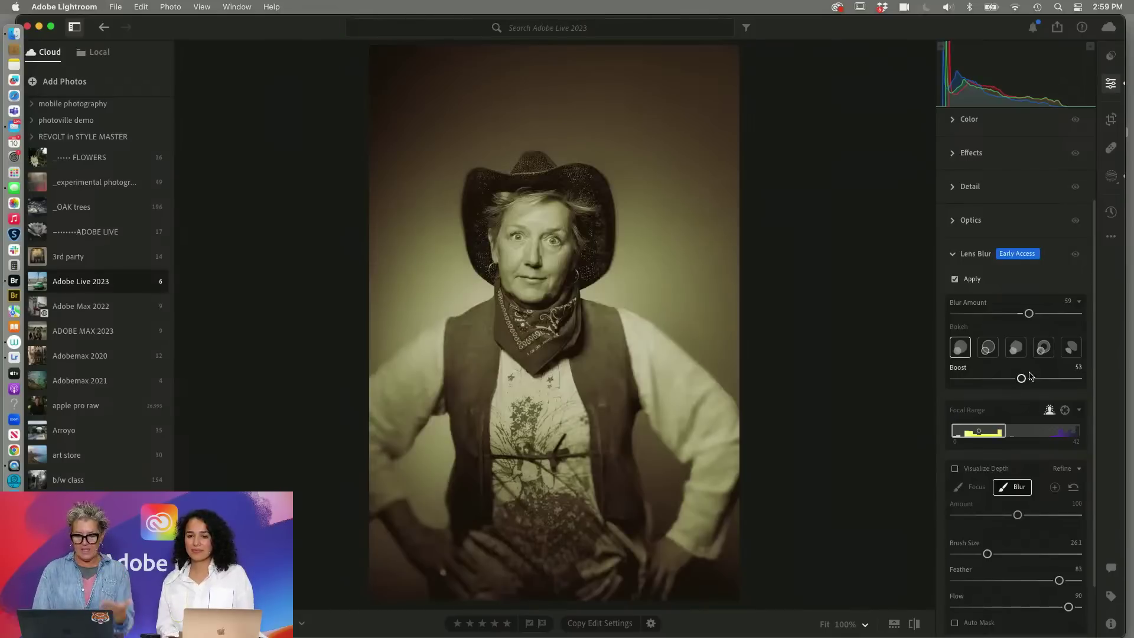
- Set the Lens Blur boost to 78 and blur amount to 76, and try the bokeh shapes through to the fifth one
{"action": "left_click_drag", "start_coordinate": [1026, 378], "coordinate": [1050, 381]}
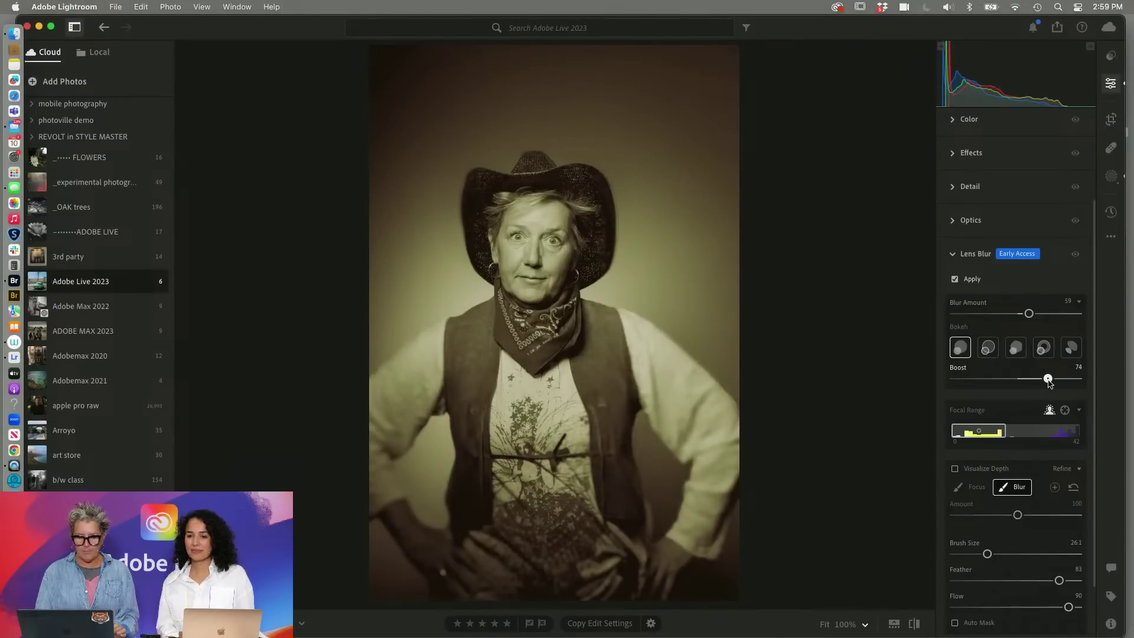
{"action": "left_click", "coordinate": [988, 347]}
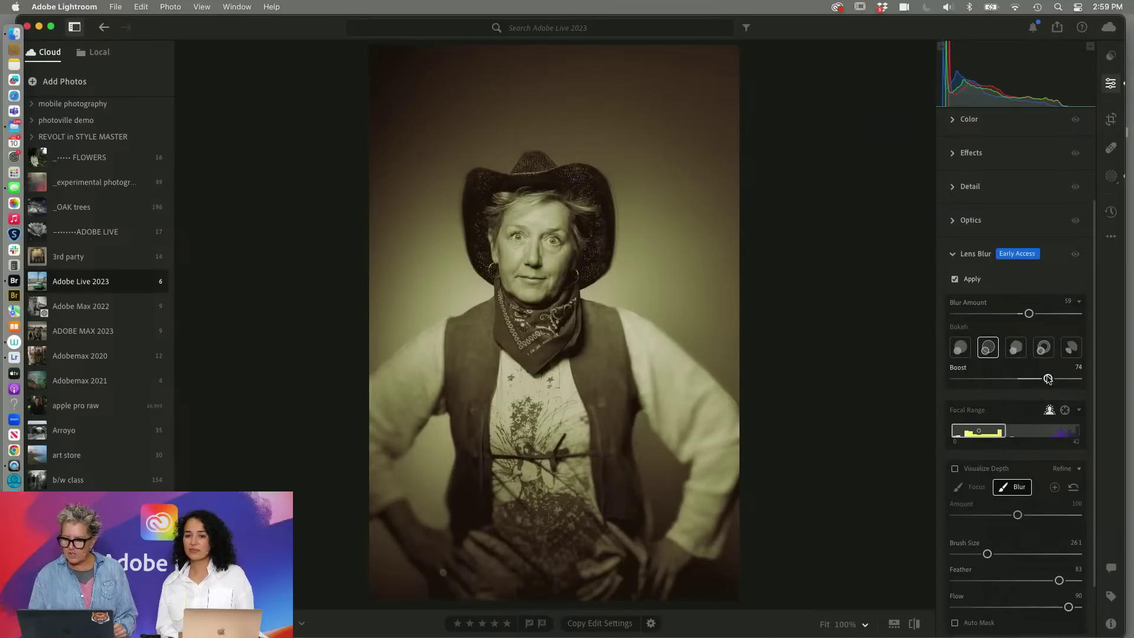
{"action": "left_click_drag", "start_coordinate": [1048, 379], "coordinate": [1053, 379]}
{"action": "left_click_drag", "start_coordinate": [1030, 314], "coordinate": [1052, 314]}
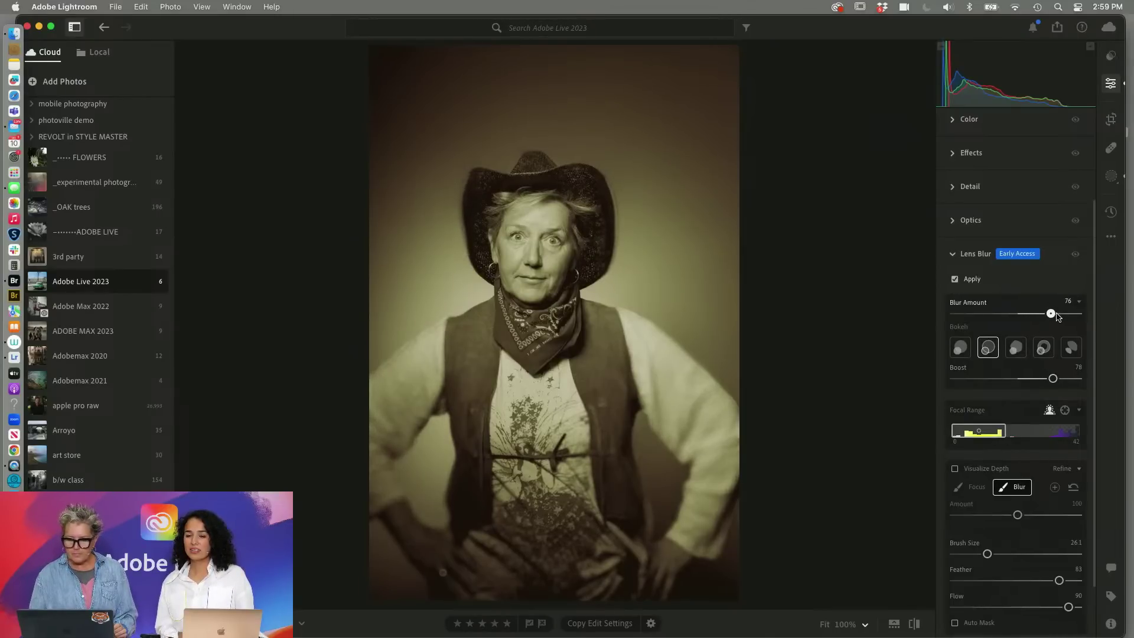
{"action": "left_click", "coordinate": [1017, 348]}
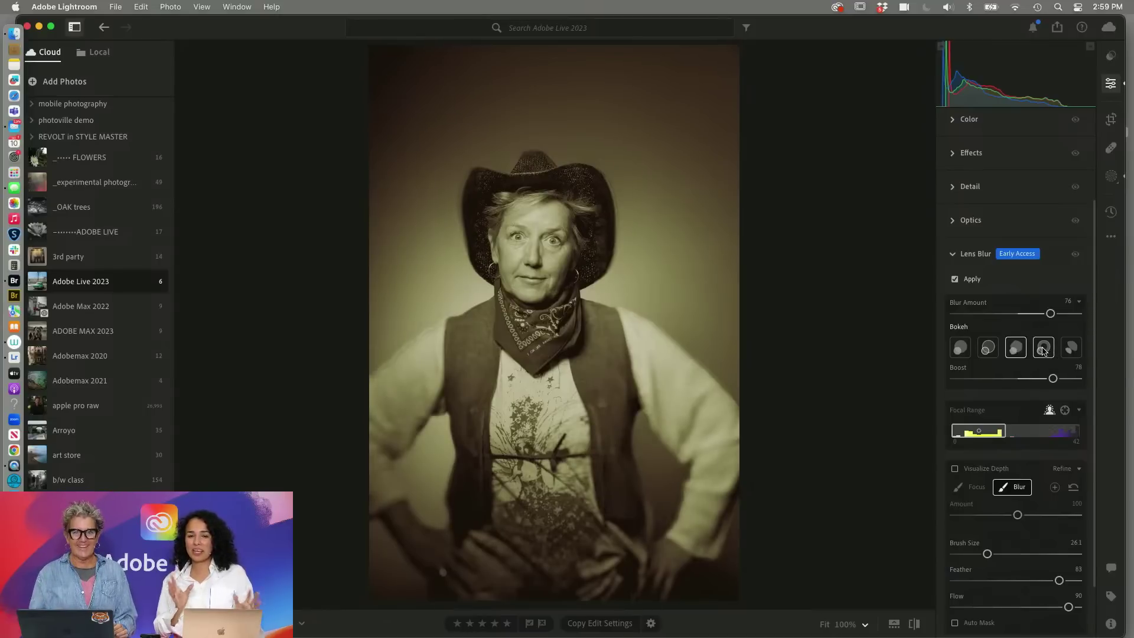
{"action": "left_click", "coordinate": [1043, 350]}
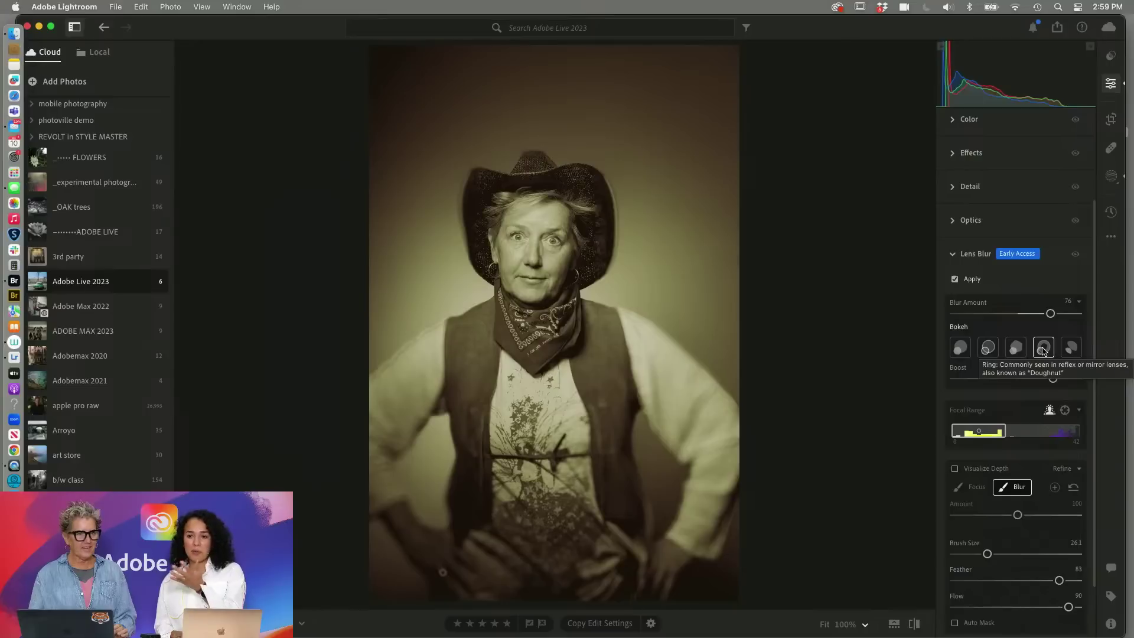
{"action": "left_click", "coordinate": [1073, 348]}
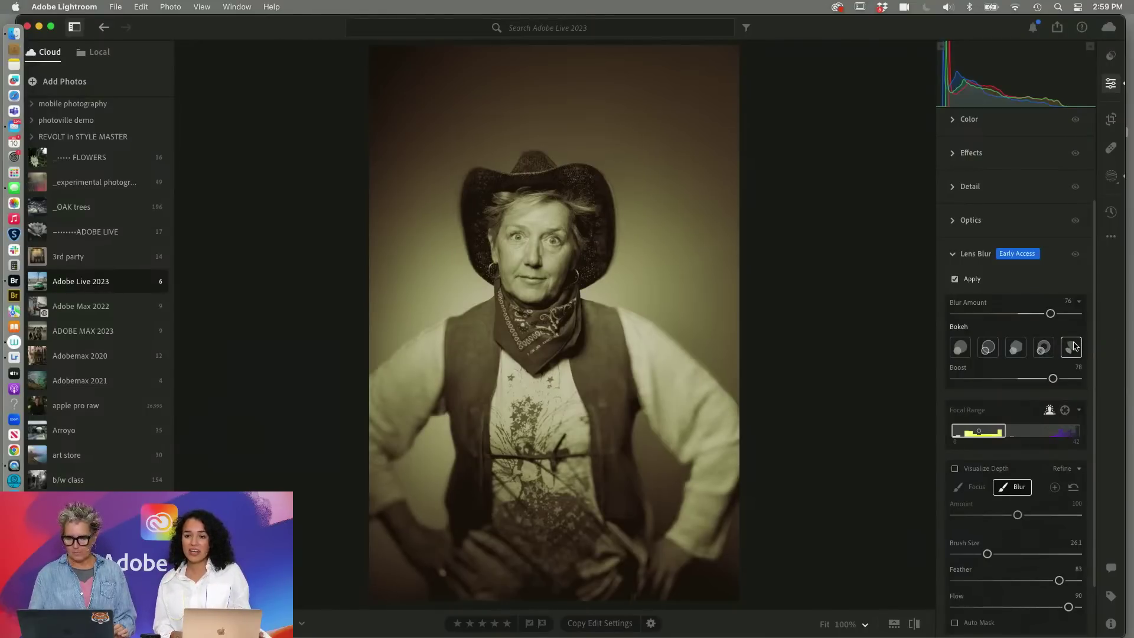
- Compare the blurred and toned portrait with the original photo twice
{"action": "left_click", "coordinate": [915, 624]}
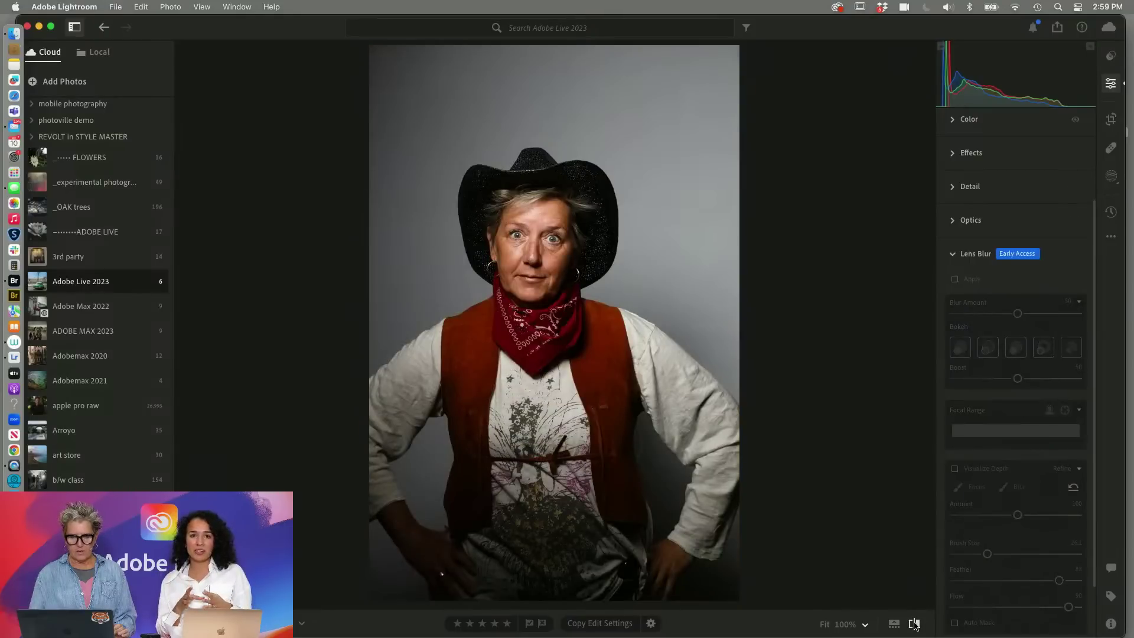
{"action": "left_click", "coordinate": [914, 624]}
{"action": "left_click", "coordinate": [915, 623]}
{"action": "left_click", "coordinate": [914, 624]}
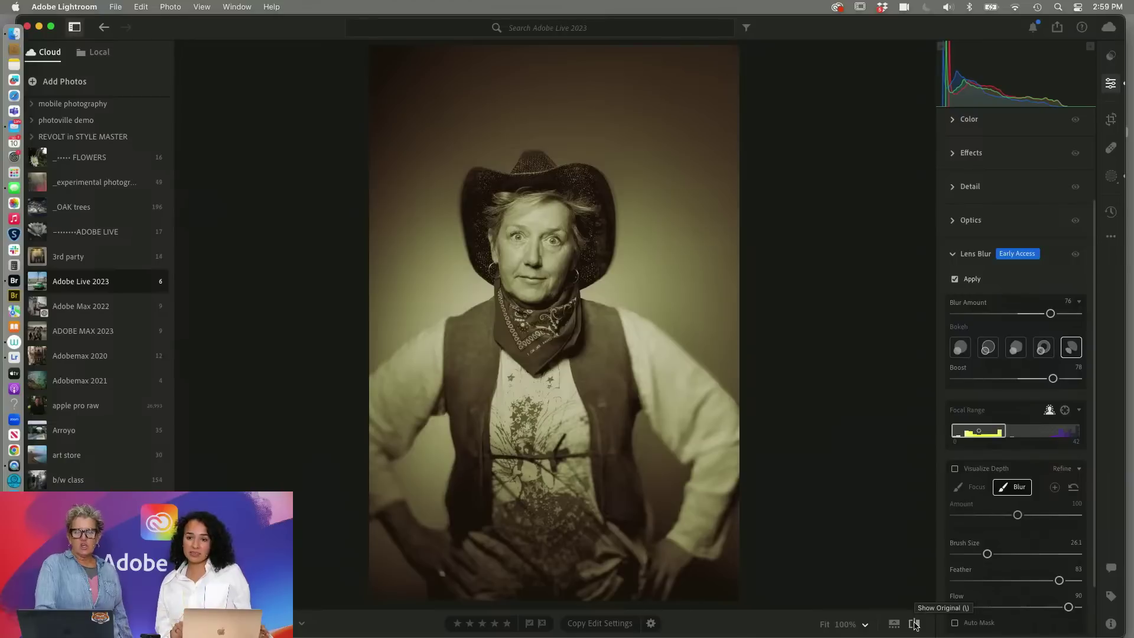
- With depth visualized, brush blur over the hat, bandana and edges of the face using a size 19 brush, and hide the depth map
{"action": "left_click", "coordinate": [956, 469]}
{"action": "left_click", "coordinate": [995, 488]}
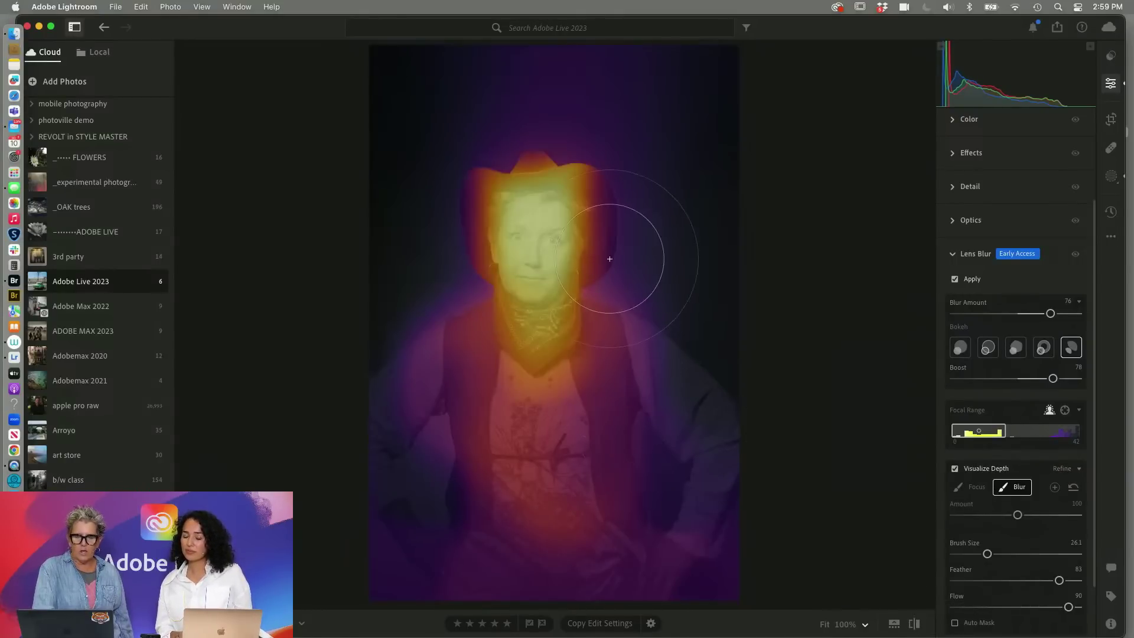
{"action": "key", "text": "bracketleft"}
{"action": "key", "text": "bracketleft"}
{"action": "key", "text": "bracketleft"}
{"action": "key", "text": "bracketleft"}
{"action": "key", "text": "bracketleft"}
{"action": "key", "text": "bracketleft"}
{"action": "key", "text": "bracketleft"}
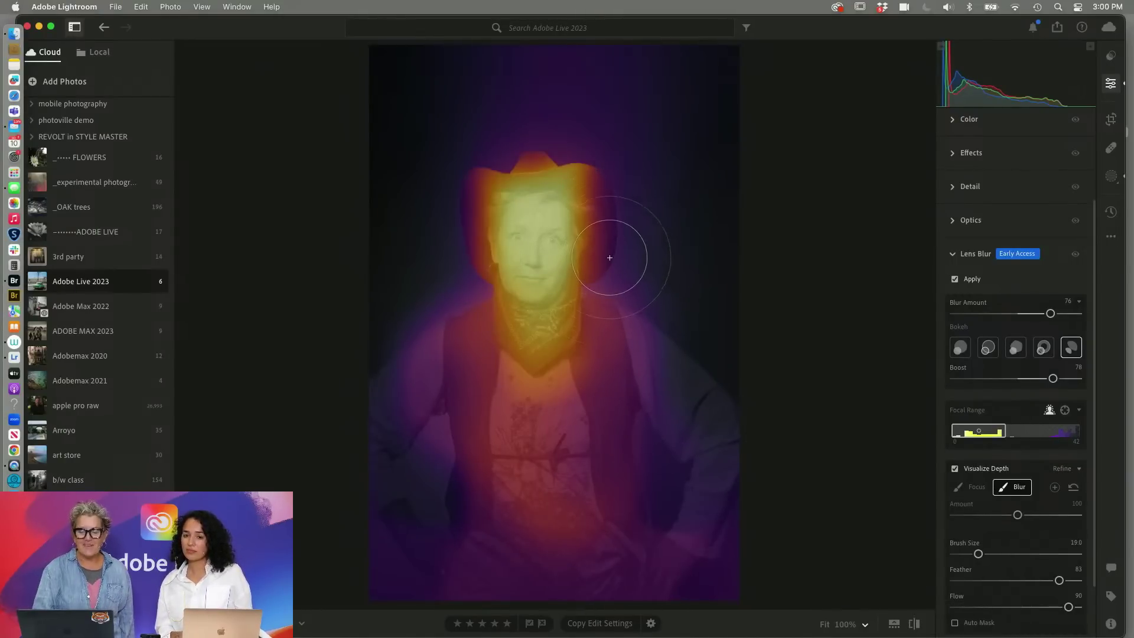
{"action": "mouse_move", "coordinate": [570, 169]}
{"action": "left_mouse_down"}
{"action": "mouse_move", "coordinate": [614, 260]}
{"action": "mouse_move", "coordinate": [486, 200]}
{"action": "mouse_move", "coordinate": [488, 186]}
{"action": "mouse_move", "coordinate": [460, 291]}
{"action": "mouse_move", "coordinate": [459, 272]}
{"action": "mouse_move", "coordinate": [440, 296]}
{"action": "left_mouse_up"}
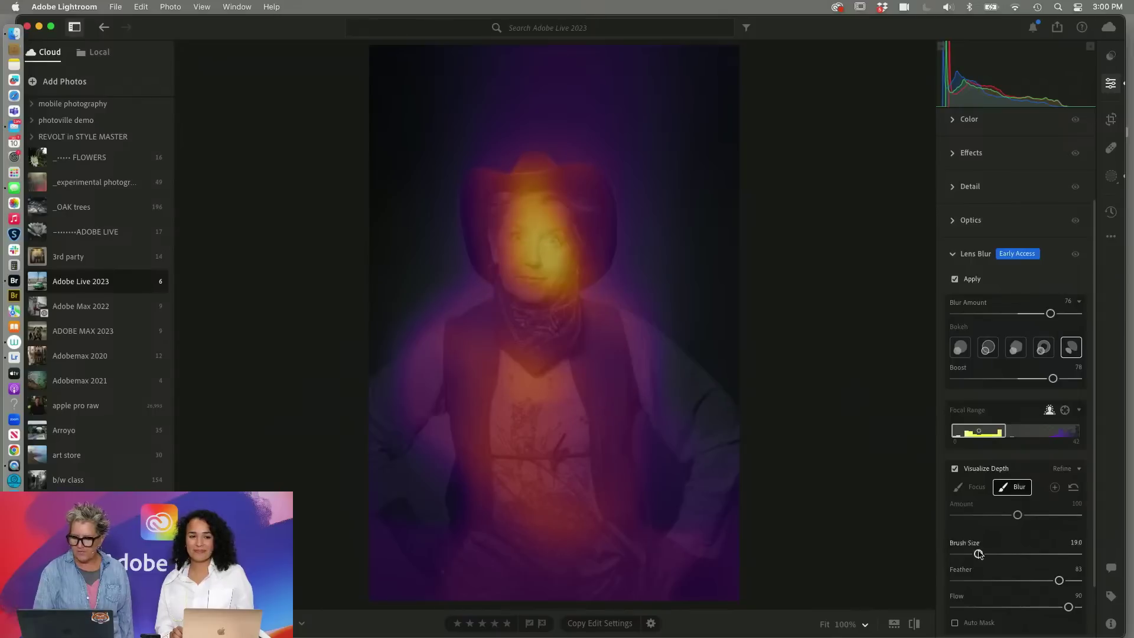
{"action": "left_click", "coordinate": [954, 471]}
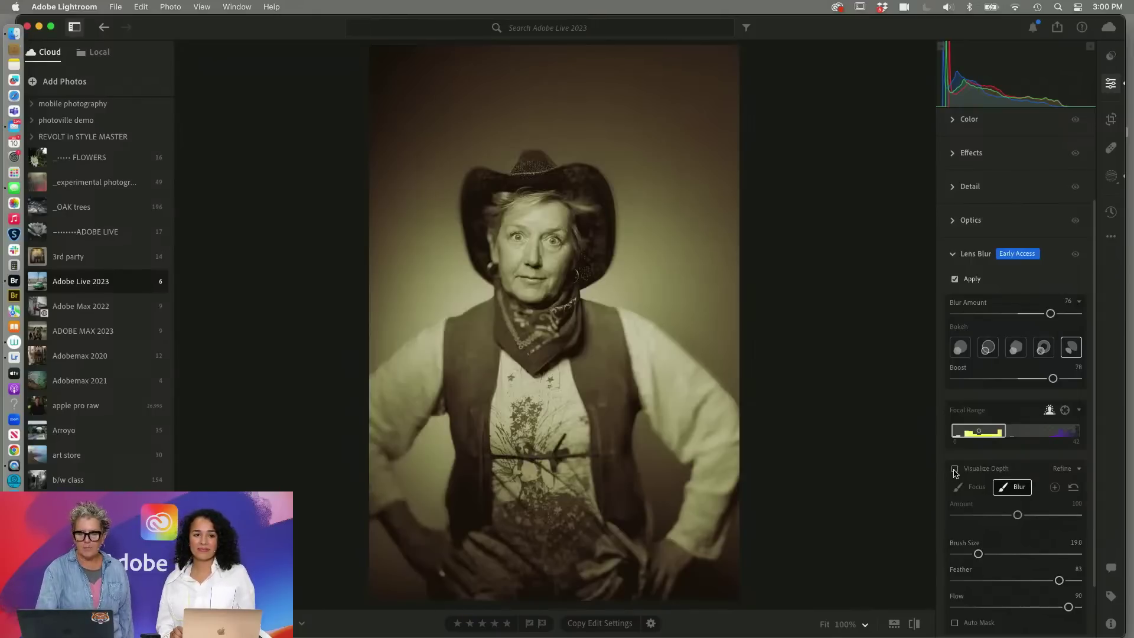
- Inspect the refined blur on the face, hat and bandana at 50% zoom, and return to the fitted view
{"action": "left_click", "coordinate": [865, 625]}
{"action": "left_click", "coordinate": [871, 517]}
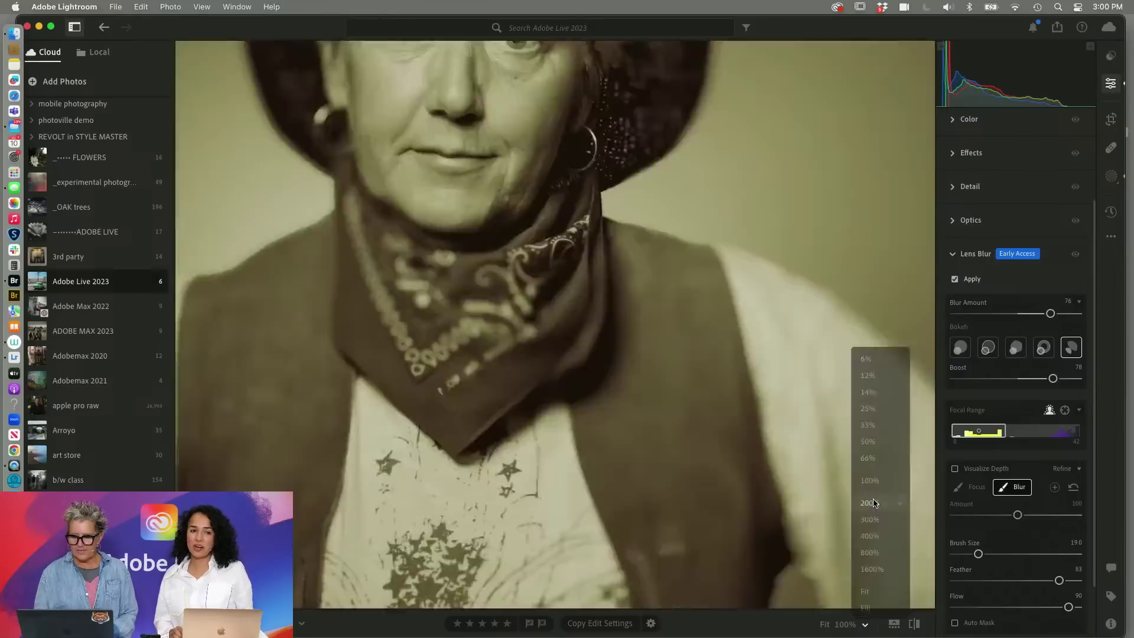
{"action": "left_click_drag", "start_coordinate": [551, 321], "coordinate": [739, 635]}
{"action": "key", "text": "super+minus"}
{"action": "key", "text": "super+minus"}
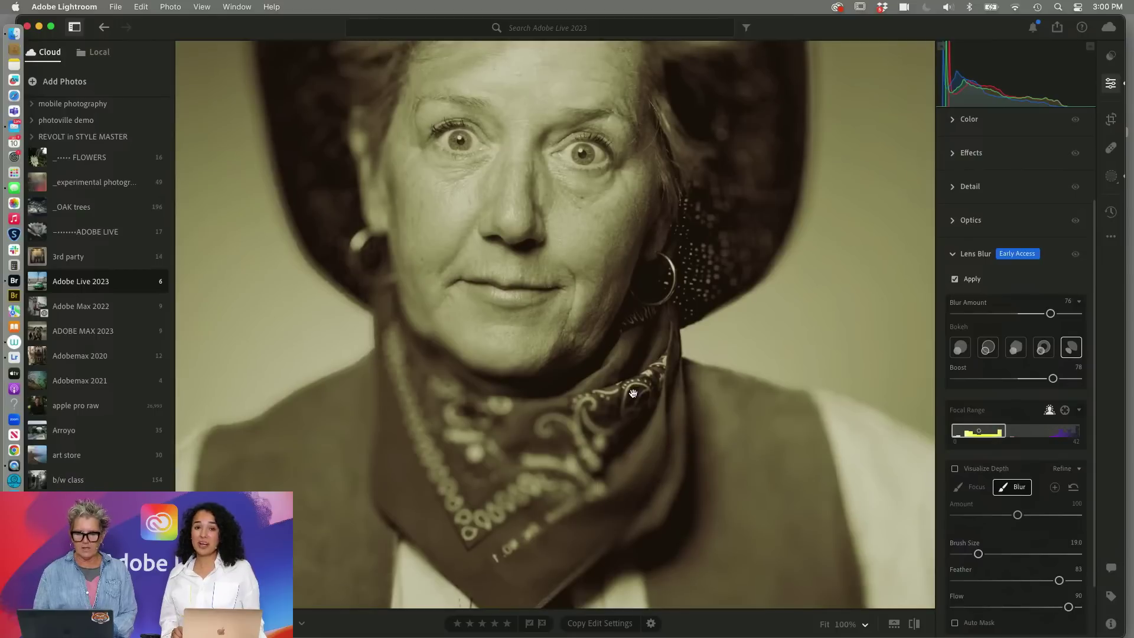
{"action": "mouse_move", "coordinate": [633, 394]}
{"action": "left_mouse_down"}
{"action": "mouse_move", "coordinate": [644, 591]}
{"action": "mouse_move", "coordinate": [650, 567]}
{"action": "left_mouse_up"}
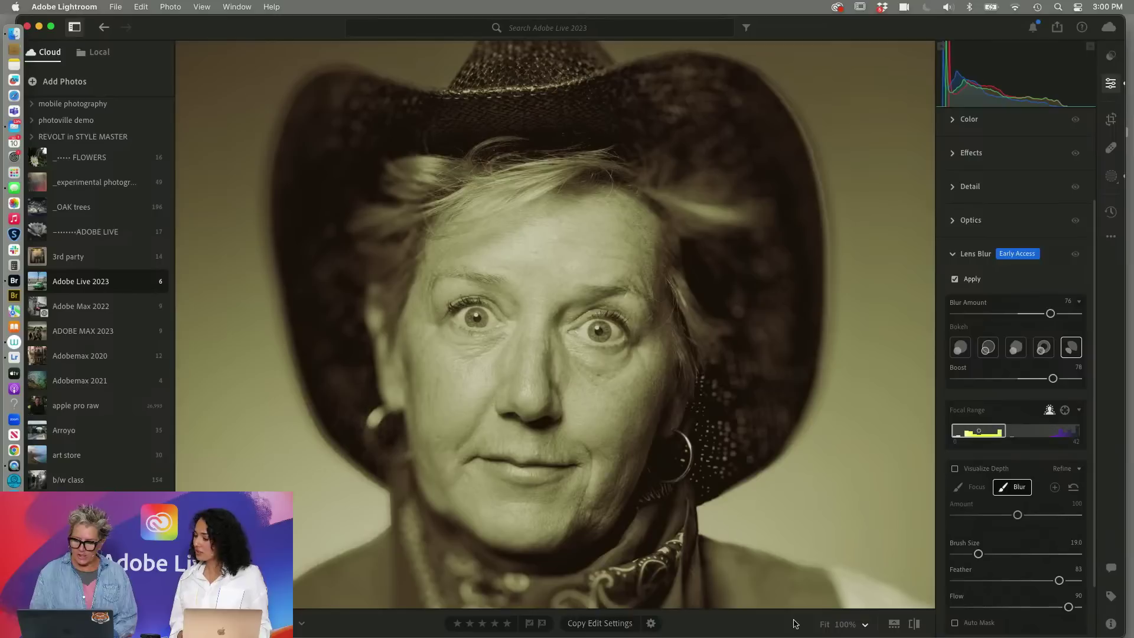
{"action": "left_click", "coordinate": [866, 625]}
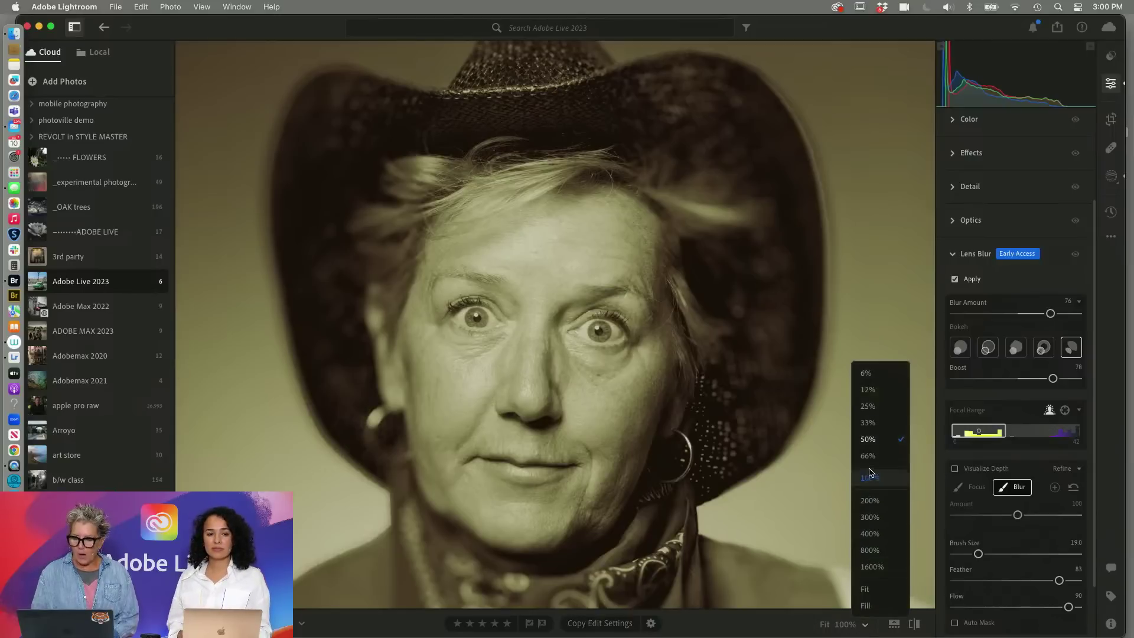
{"action": "left_click", "coordinate": [871, 590]}
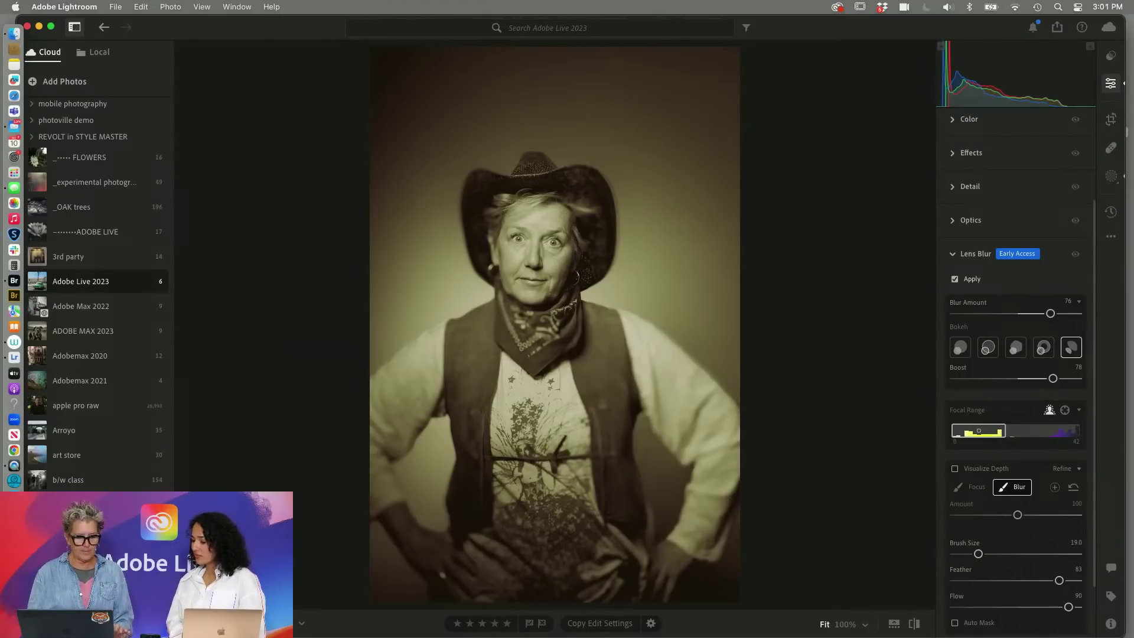
- Switch to Keynote to show the Point Color slide, and return to Lightroom
{"action": "key", "text": "super+Tab"}
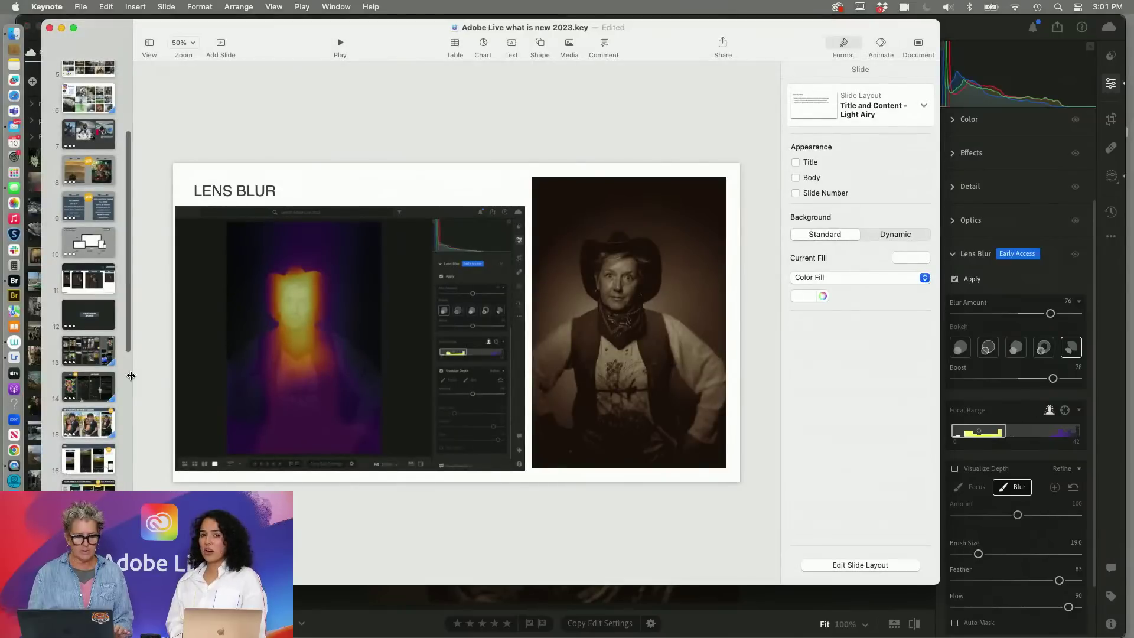
{"action": "scroll", "coordinate": [131, 376], "scroll_direction": "down", "scroll_amount": 5}
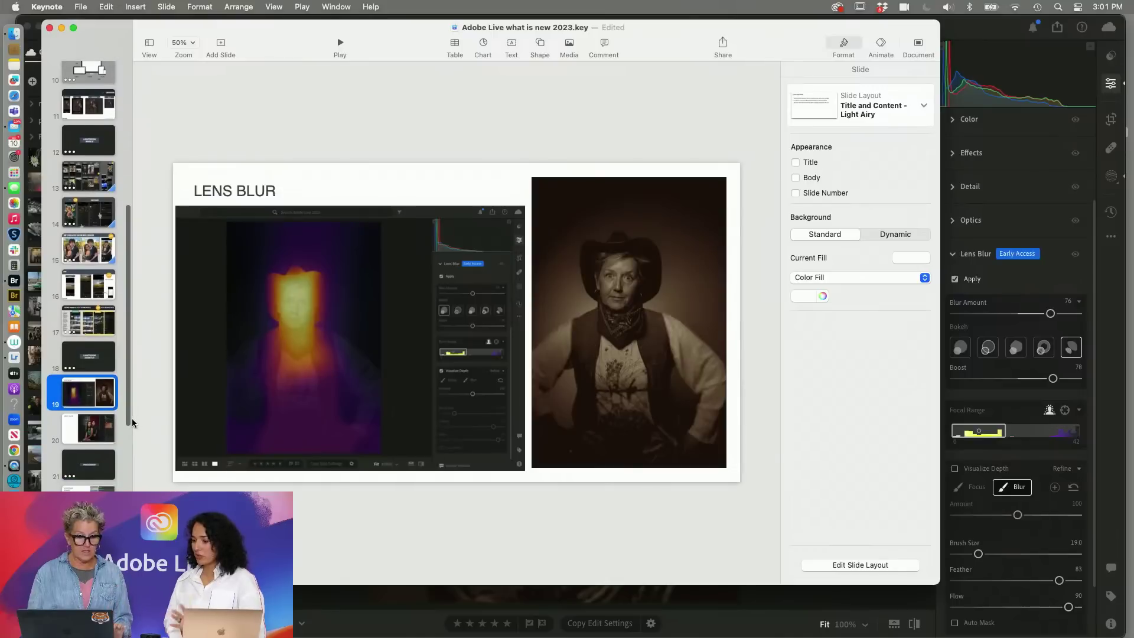
{"action": "left_click", "coordinate": [110, 426]}
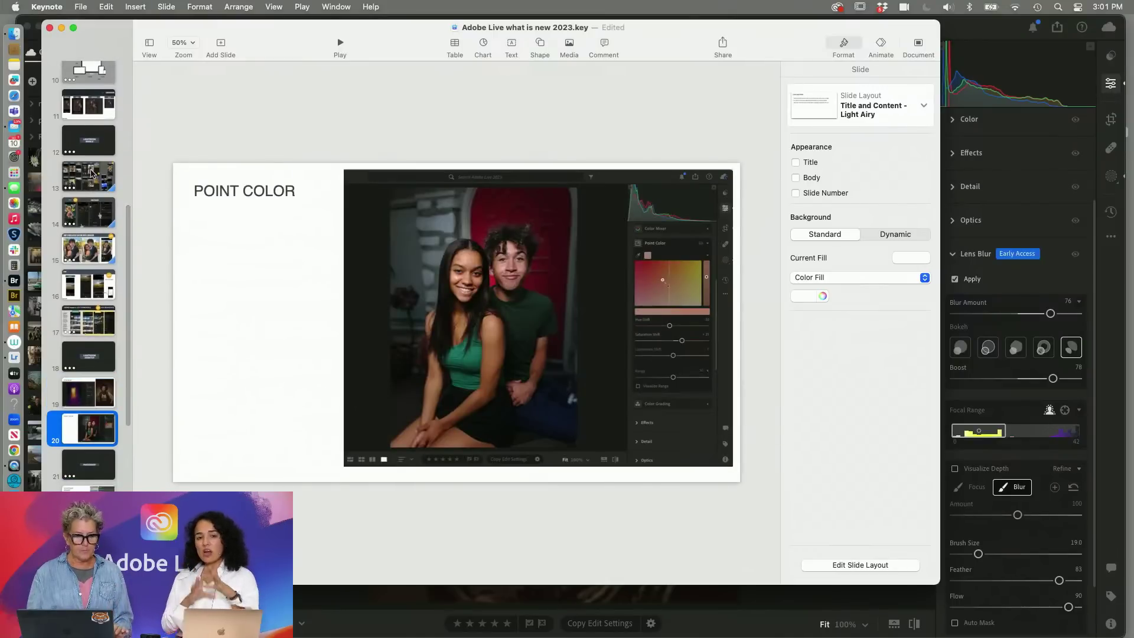
{"action": "left_click", "coordinate": [999, 36]}
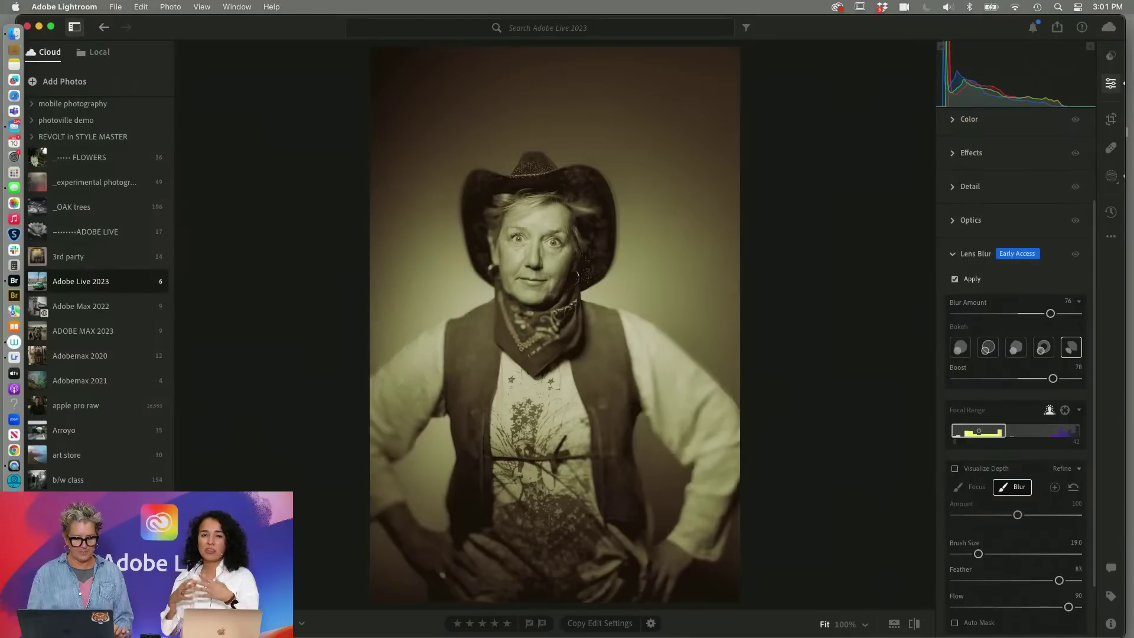
- Open the photo of the couple before the red door from the album and raise its exposure
{"action": "key", "text": "g"}
{"action": "left_click", "coordinate": [315, 126]}
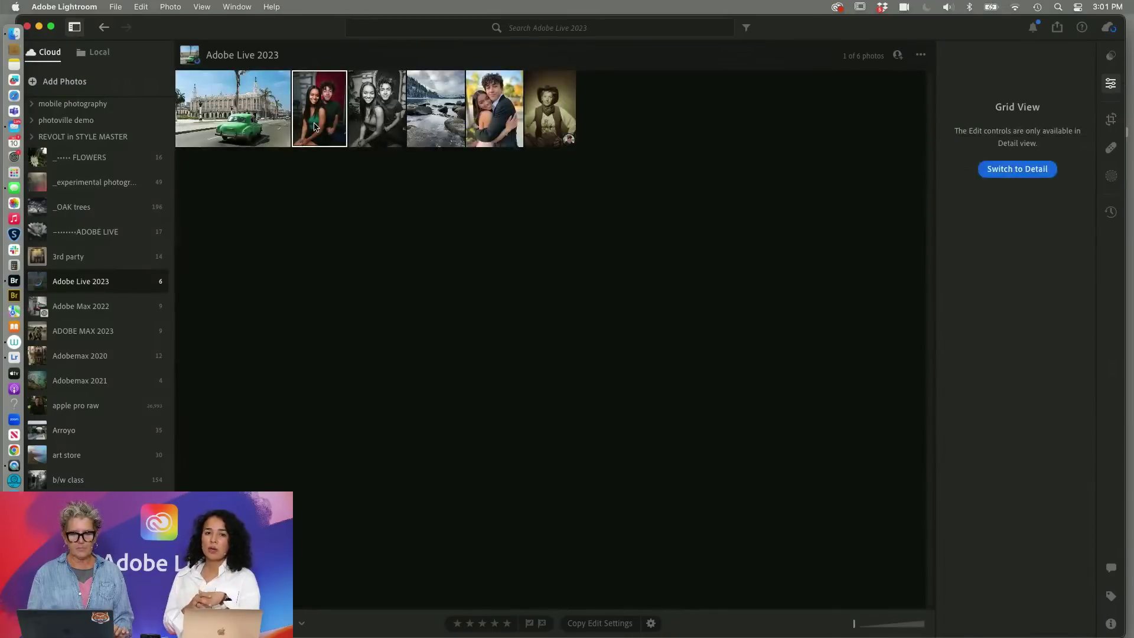
{"action": "double_click", "coordinate": [315, 126]}
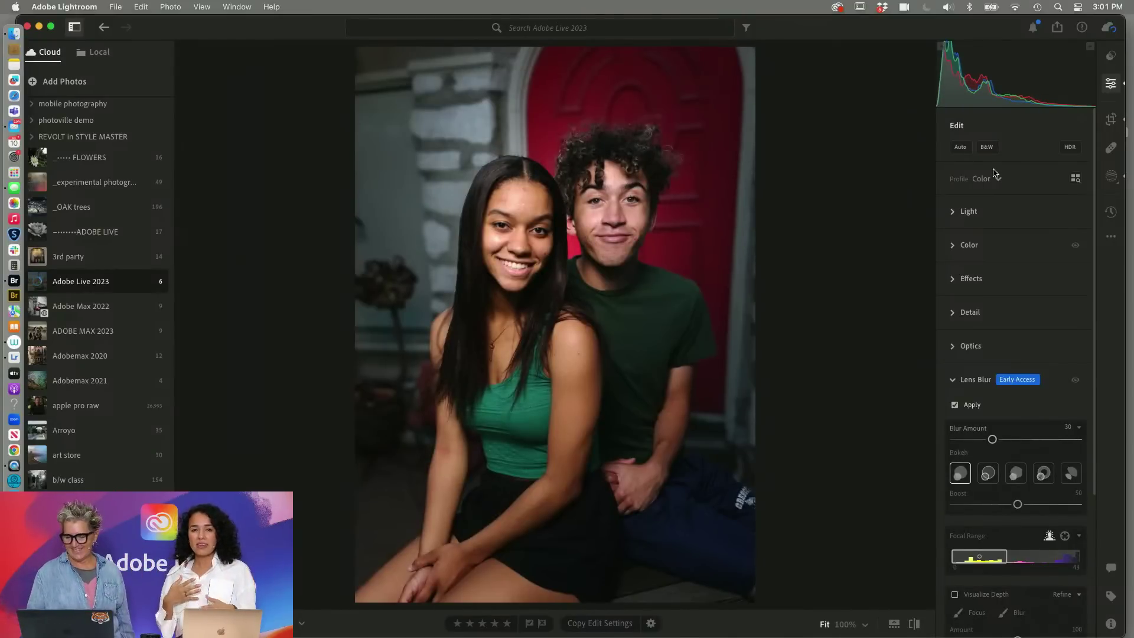
{"action": "left_click", "coordinate": [955, 212]}
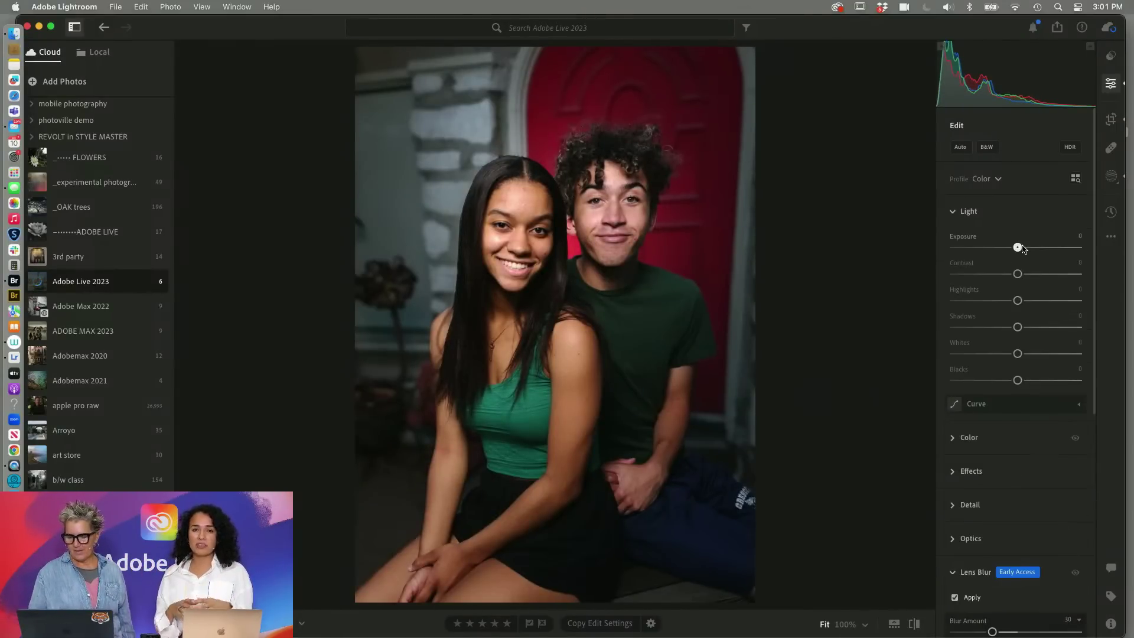
{"action": "left_click_drag", "start_coordinate": [1017, 247], "coordinate": [1028, 247]}
{"action": "left_click", "coordinate": [953, 212]}
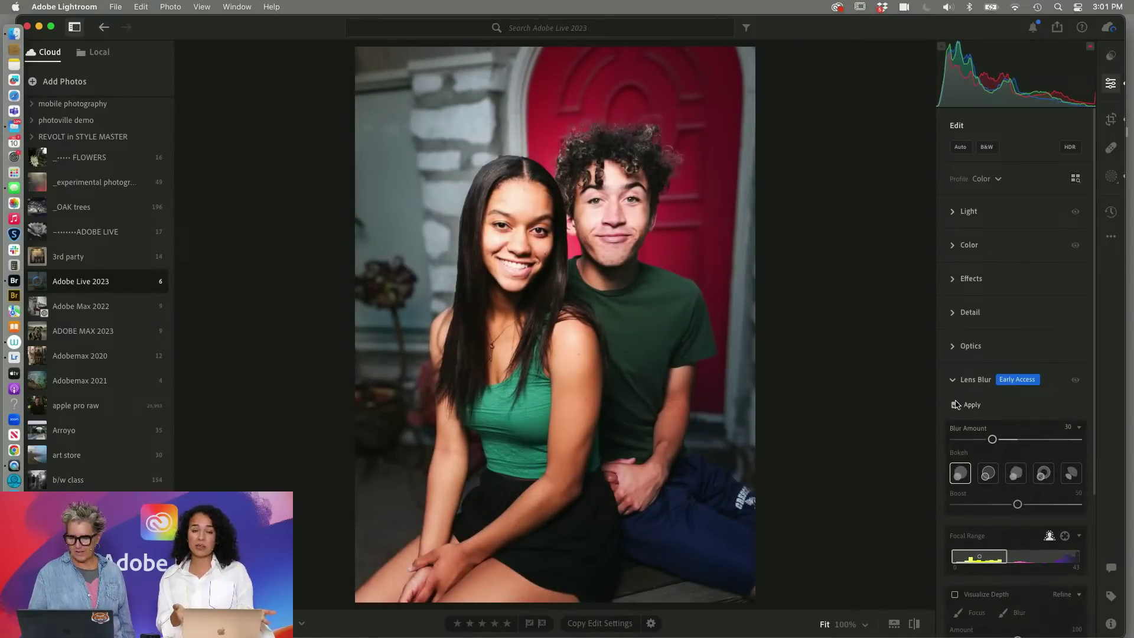
- Turn off Lens Blur for the couple's photo, and expand the Color adjustments with Color Grading collapsed
{"action": "left_click", "coordinate": [955, 405]}
{"action": "left_click", "coordinate": [953, 380]}
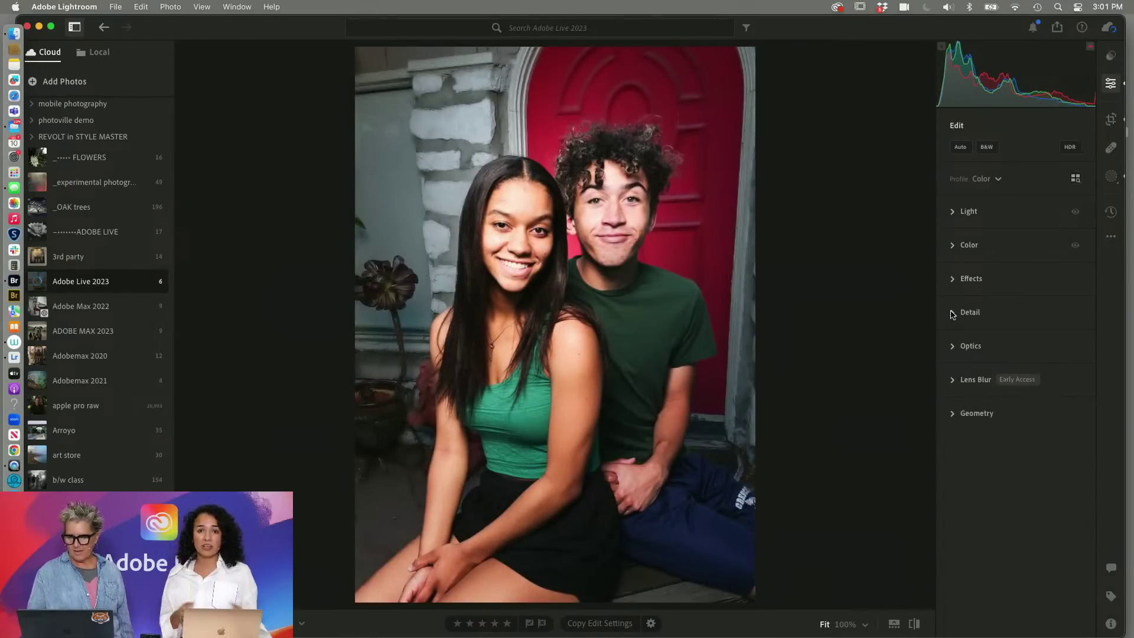
{"action": "left_click", "coordinate": [955, 246]}
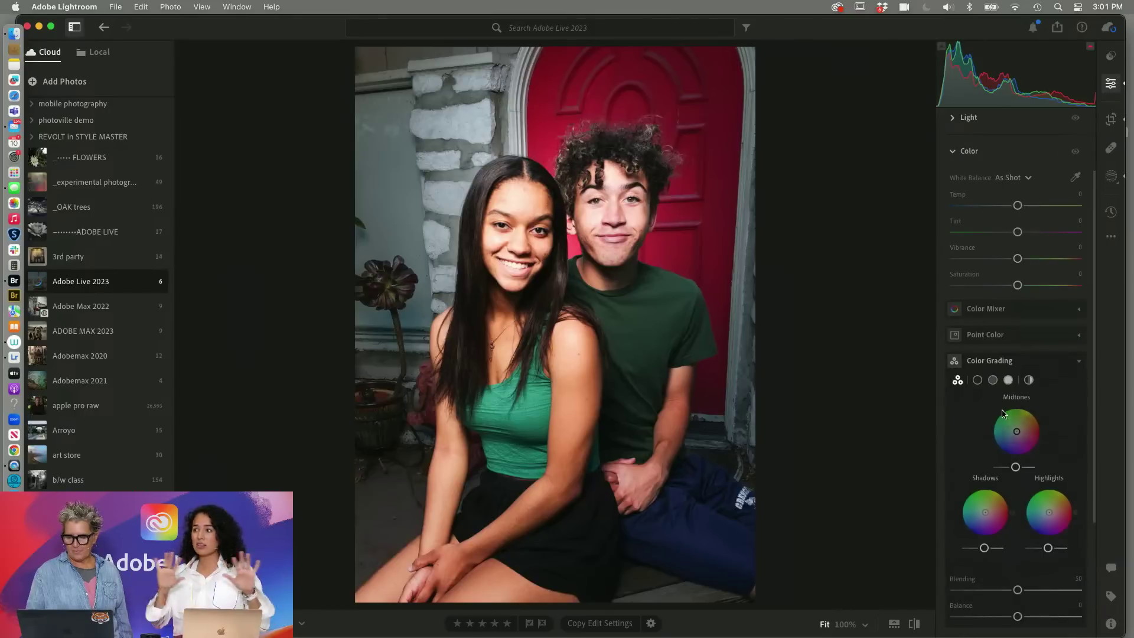
{"action": "left_click", "coordinate": [1079, 363]}
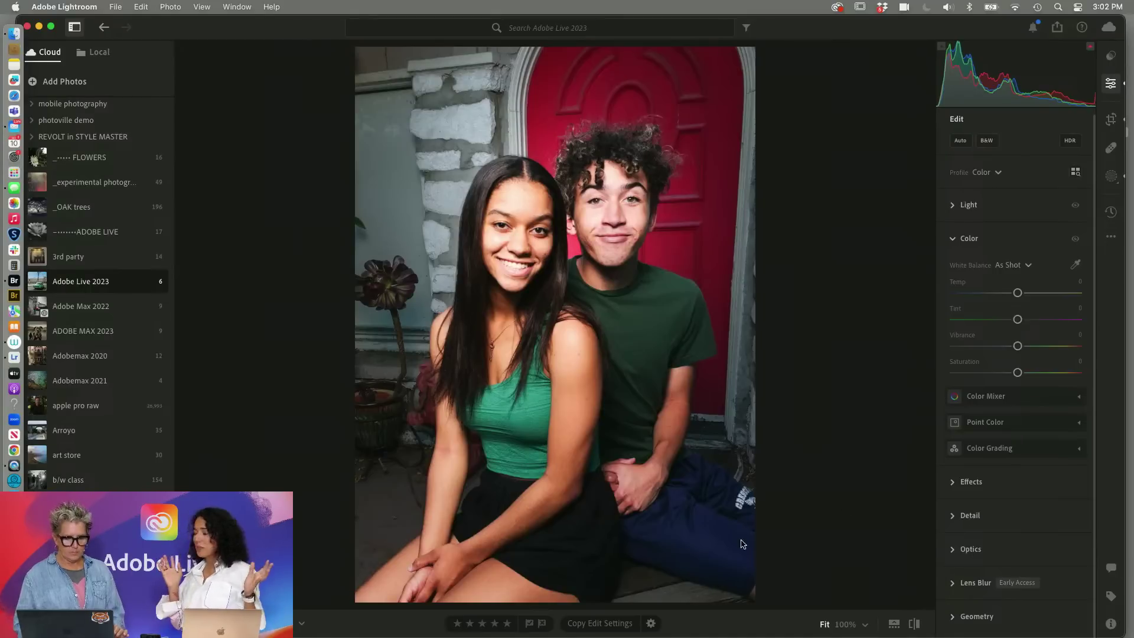
- Open the outdoor photo of the embracing couple from the album and zoom in on their faces
{"action": "key", "text": "g"}
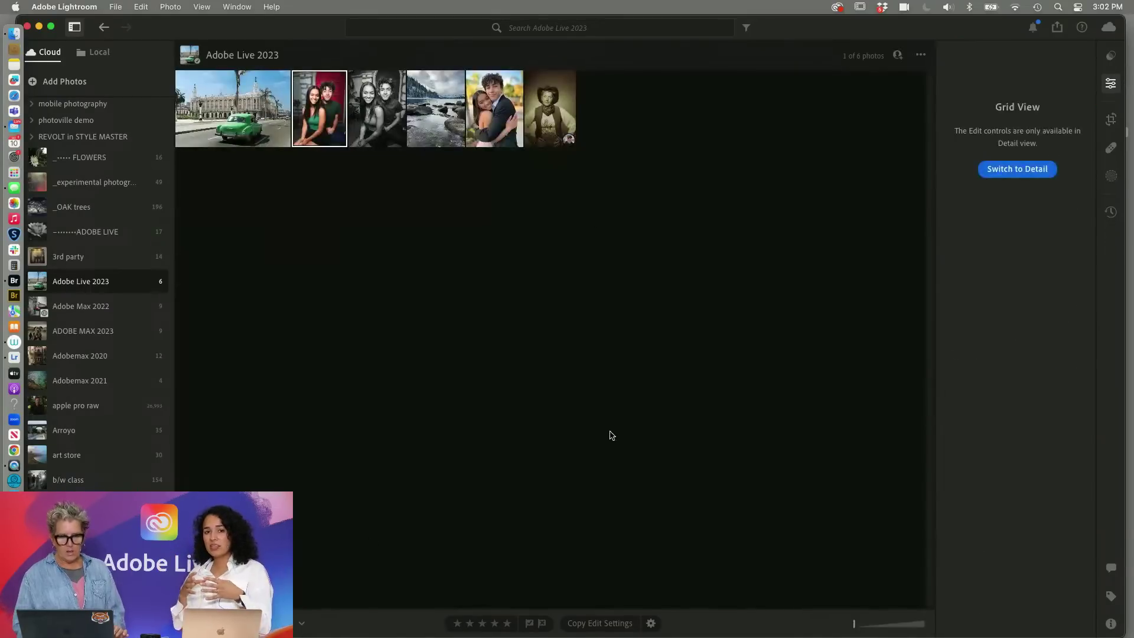
{"action": "left_click", "coordinate": [506, 118]}
{"action": "double_click", "coordinate": [506, 118]}
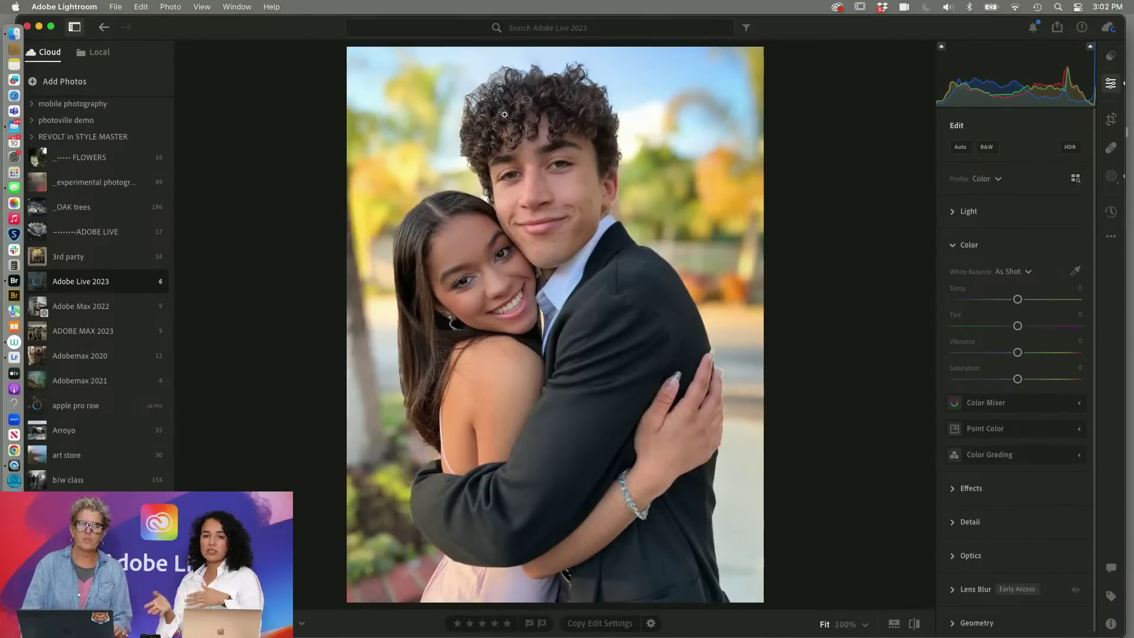
{"action": "left_click", "coordinate": [541, 152]}
{"action": "left_click", "coordinate": [613, 166]}
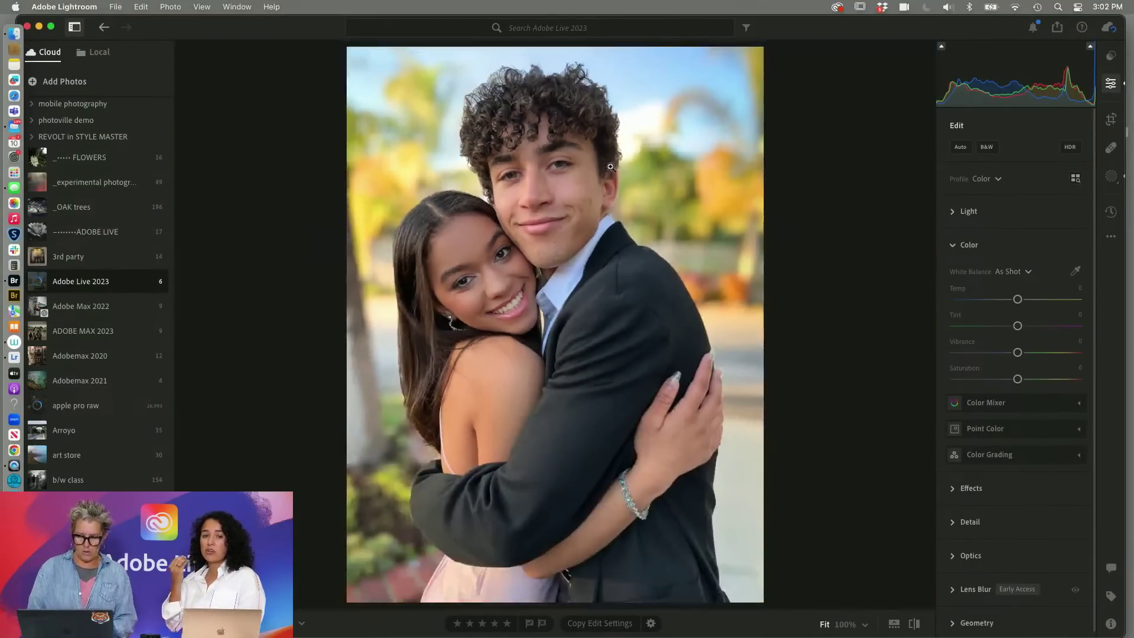
{"action": "left_click", "coordinate": [611, 168]}
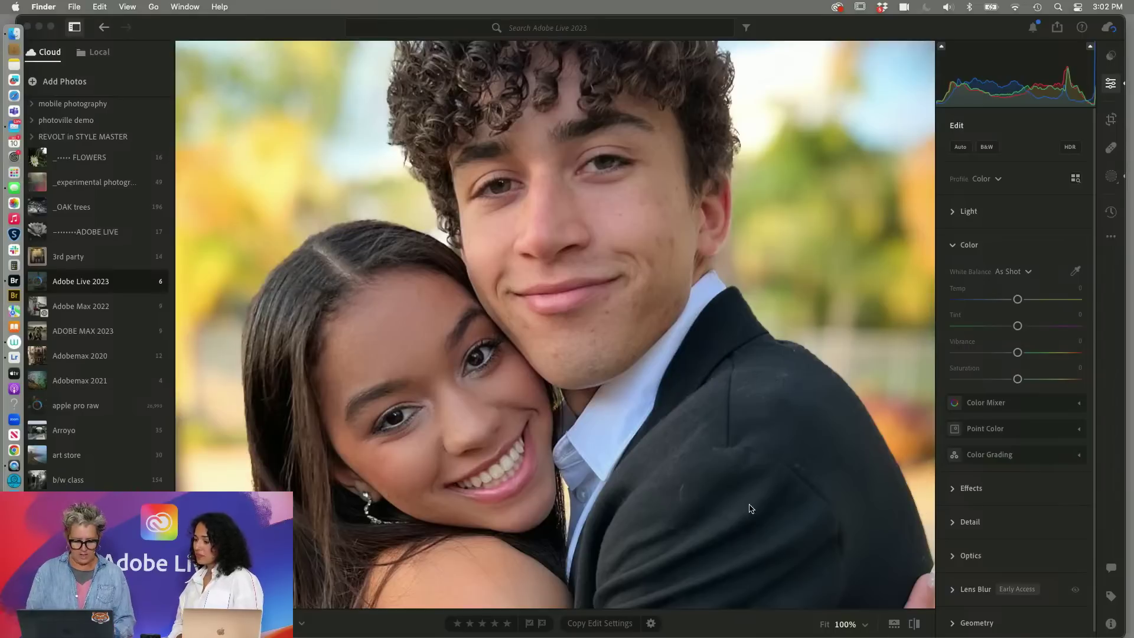
- Zoom the embracing couple's photo out to fit and compare the original with the blurred version several times
{"action": "left_click", "coordinate": [678, 410]}
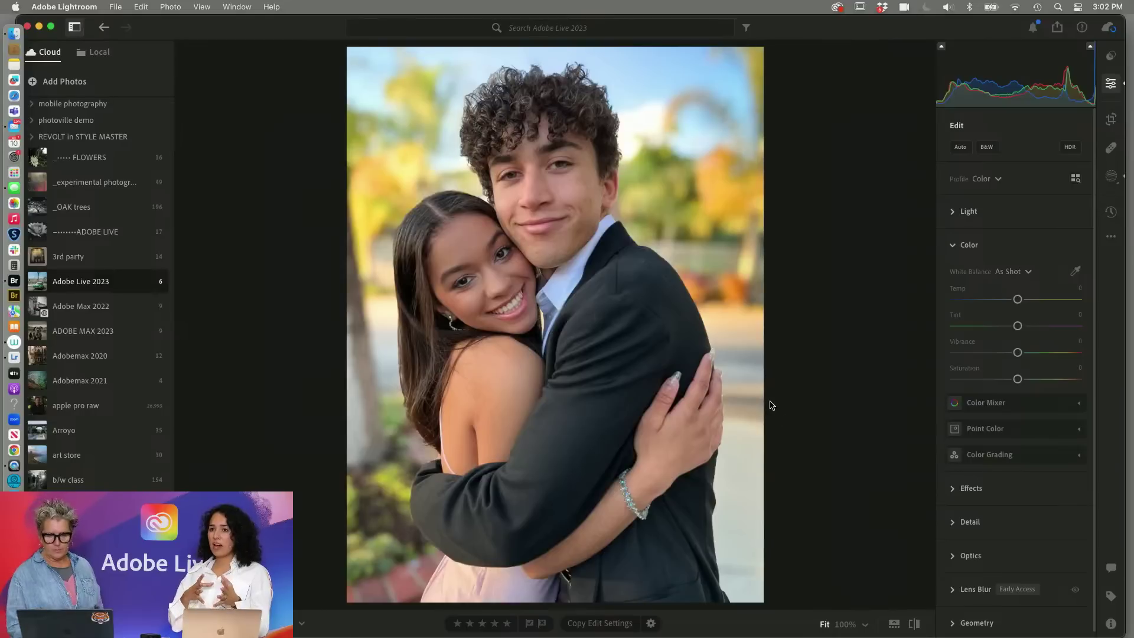
{"action": "left_click", "coordinate": [913, 624]}
{"action": "left_click", "coordinate": [913, 625]}
{"action": "left_click", "coordinate": [913, 624]}
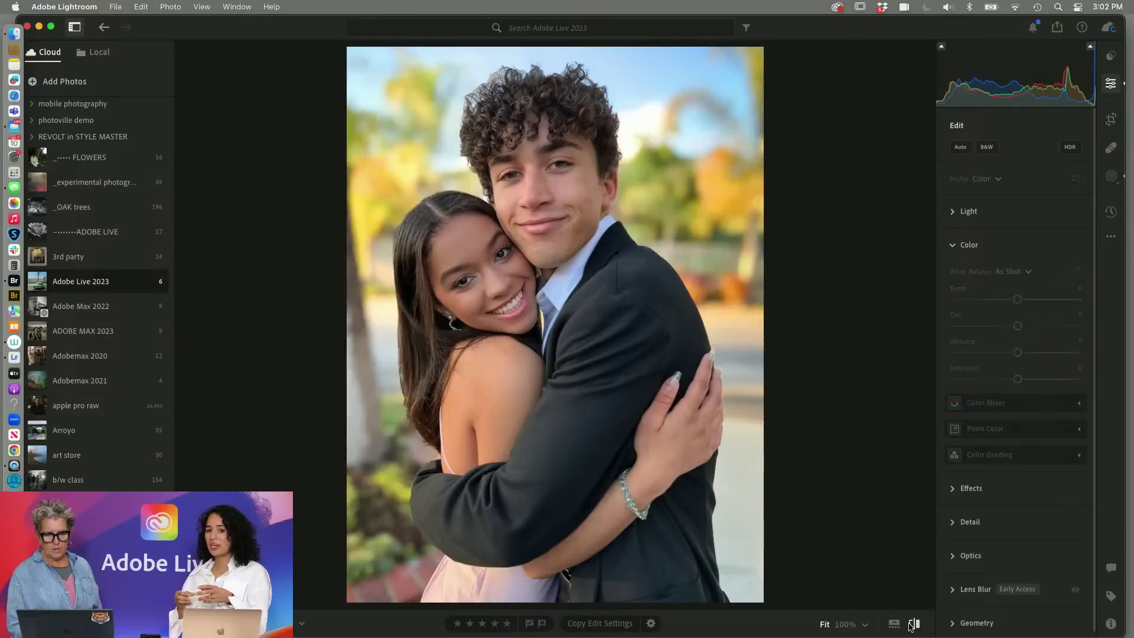
{"action": "left_click", "coordinate": [913, 625]}
{"action": "left_click", "coordinate": [912, 624]}
{"action": "left_click", "coordinate": [913, 625]}
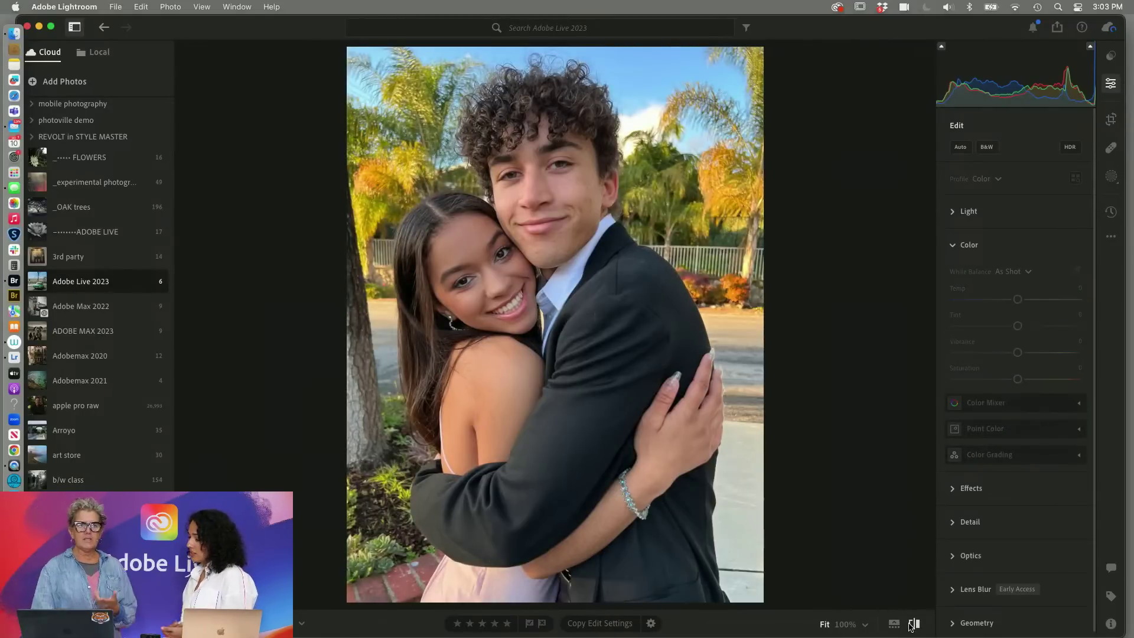
{"action": "left_click", "coordinate": [913, 625]}
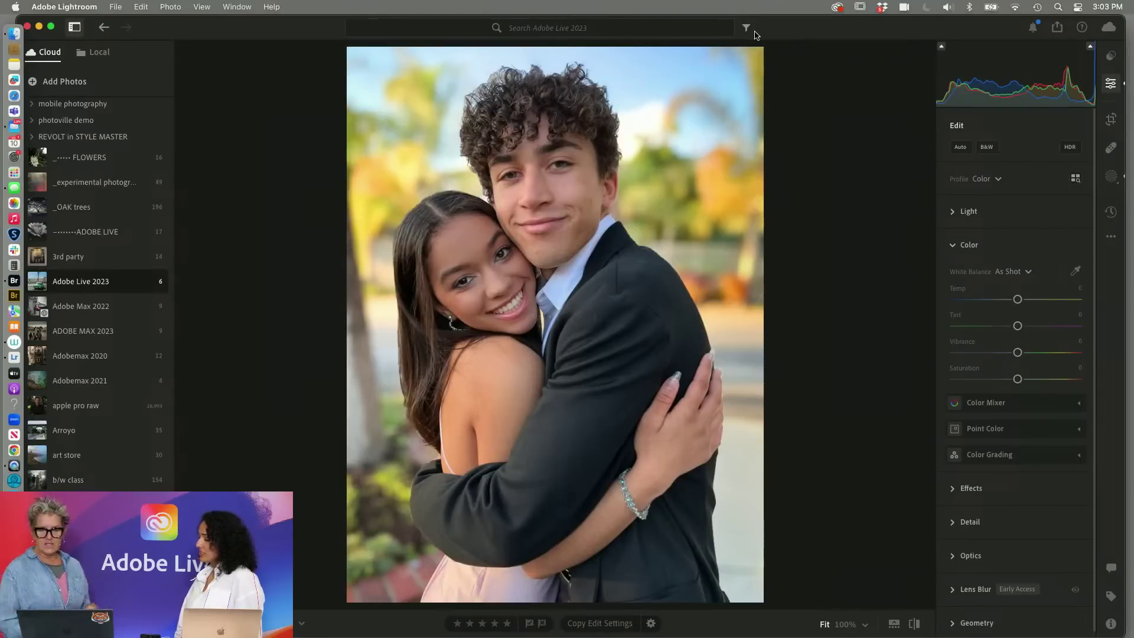
- Export the embracing couple's photo as a JPG (Large) to the Desktop
{"action": "left_click", "coordinate": [1059, 28]}
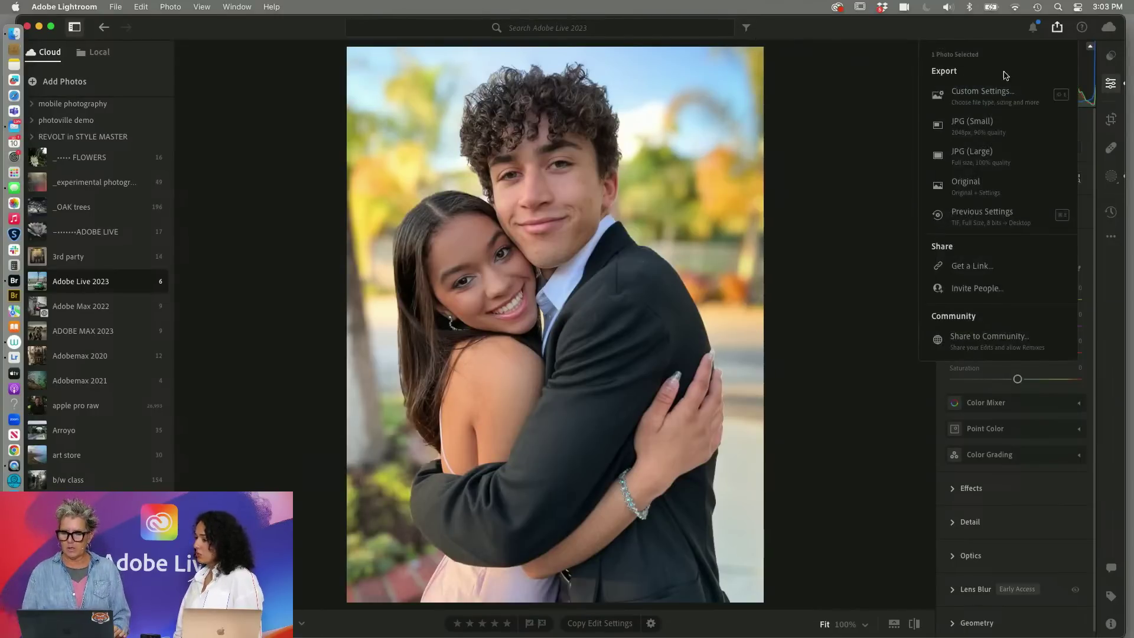
{"action": "left_click", "coordinate": [978, 151]}
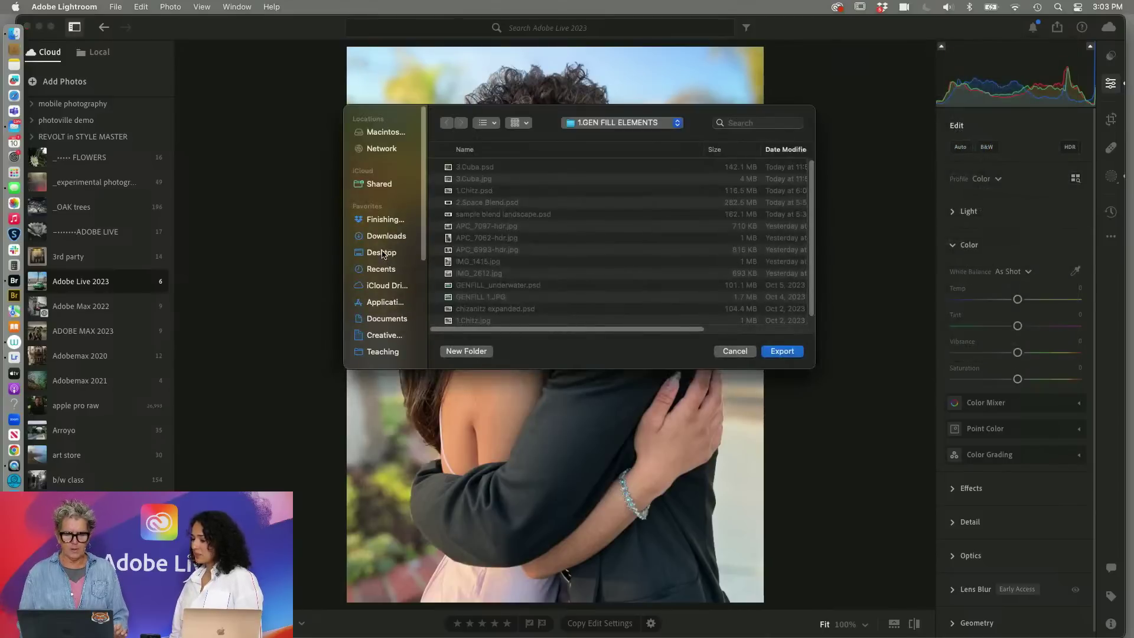
{"action": "left_click", "coordinate": [381, 253]}
{"action": "left_click", "coordinate": [779, 353]}
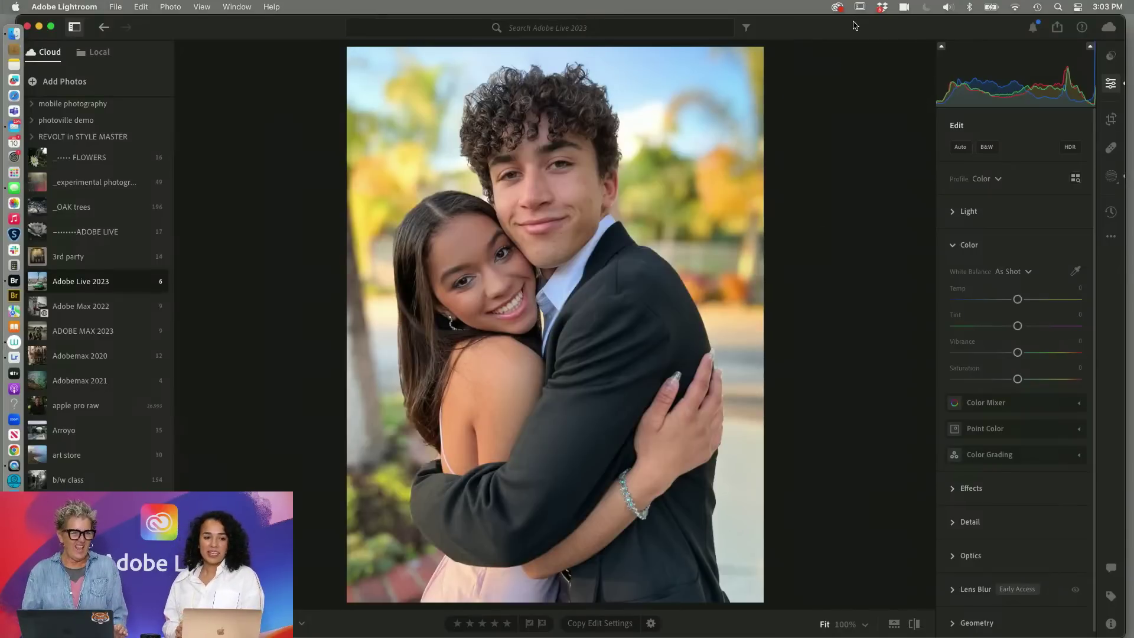
- Open the exported IMG_4285.jpg from the desktop in Photoshop (Beta), and clear the Layers and Properties panels off the photo
{"action": "left_click_drag", "start_coordinate": [853, 25], "coordinate": [905, 439]}
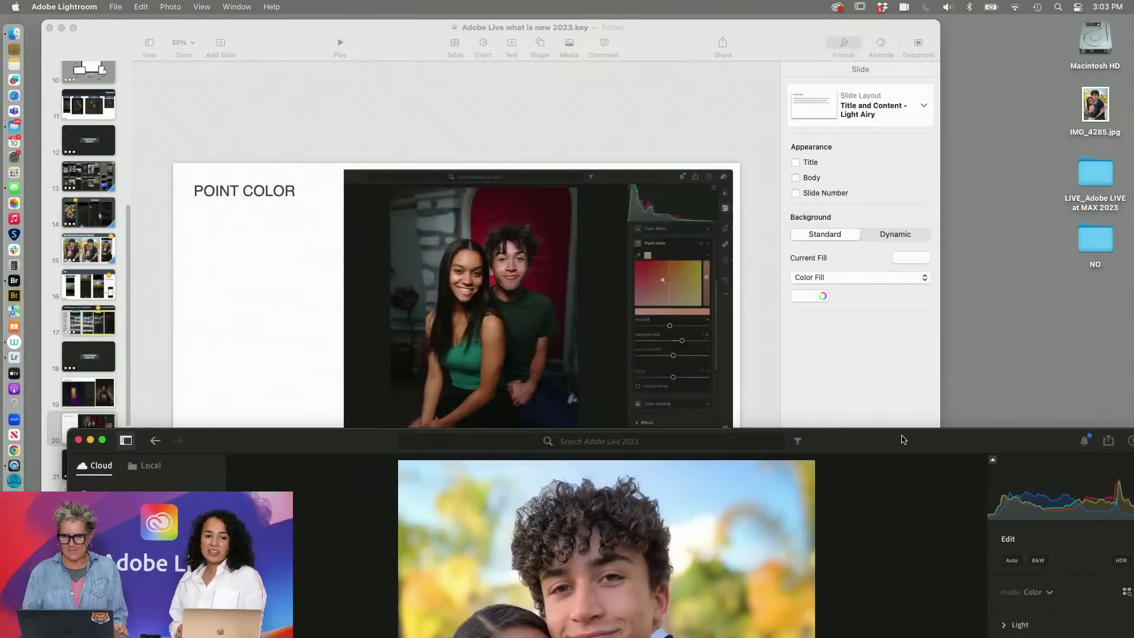
{"action": "left_click", "coordinate": [1014, 369]}
{"action": "left_click", "coordinate": [1091, 111]}
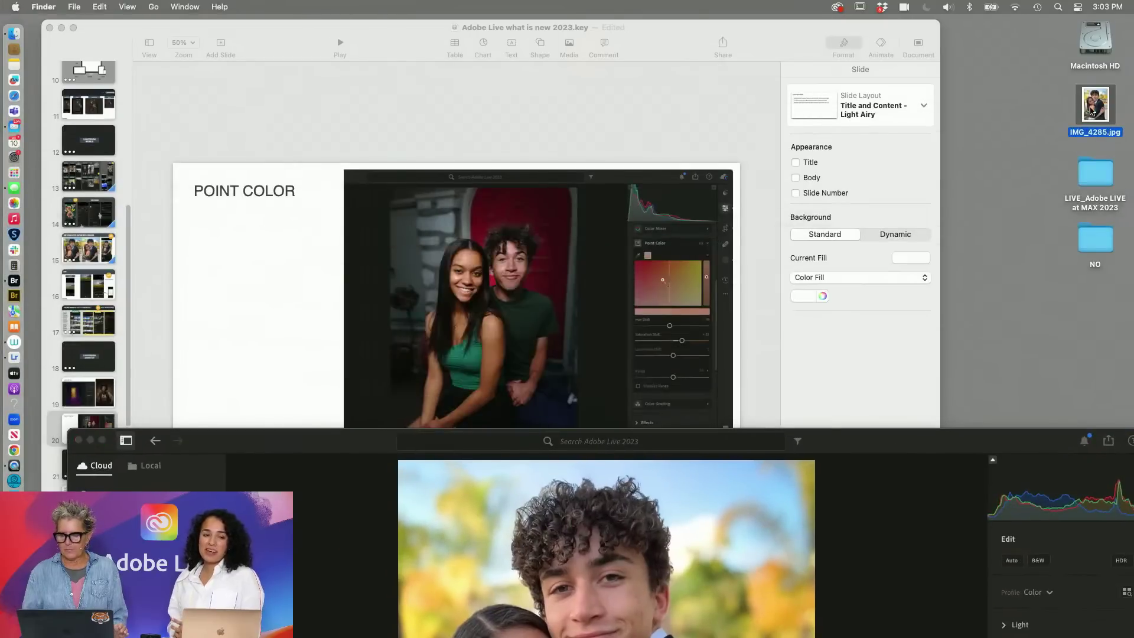
{"action": "double_click", "coordinate": [1092, 111]}
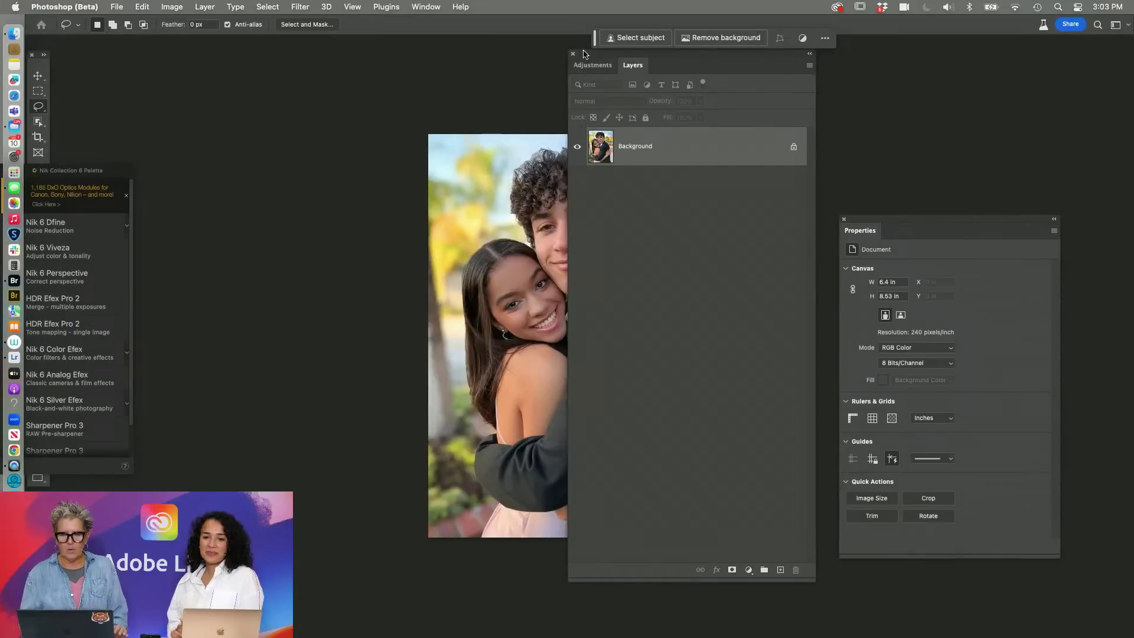
{"action": "left_click_drag", "start_coordinate": [584, 54], "coordinate": [875, 78]}
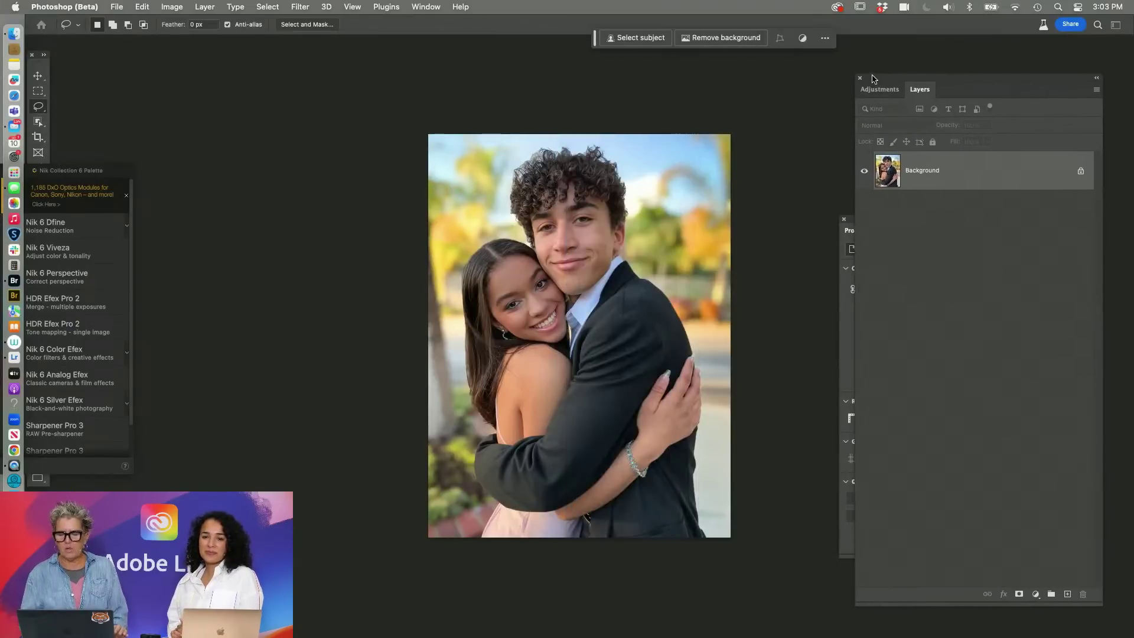
{"action": "left_click", "coordinate": [845, 220]}
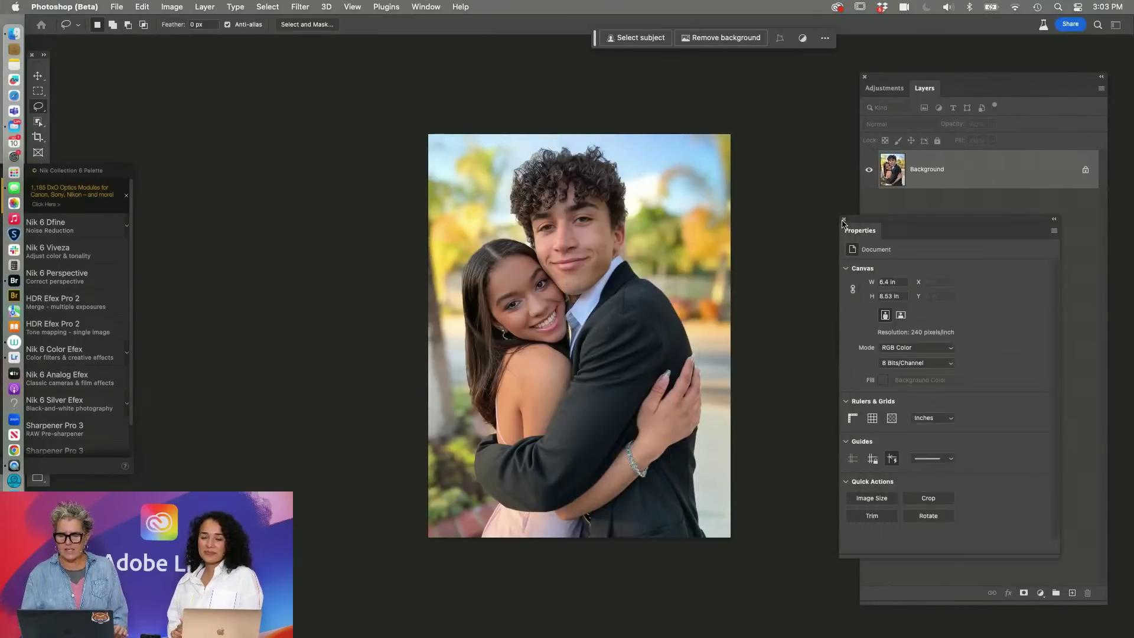
- Lasso a freehand selection around the fringe of the man's curly hair, on the side above the woman's head
{"action": "left_click", "coordinate": [573, 212], "text": "super"}
{"action": "scroll", "coordinate": [467, 243], "scroll_direction": "up", "scroll_amount": 2}
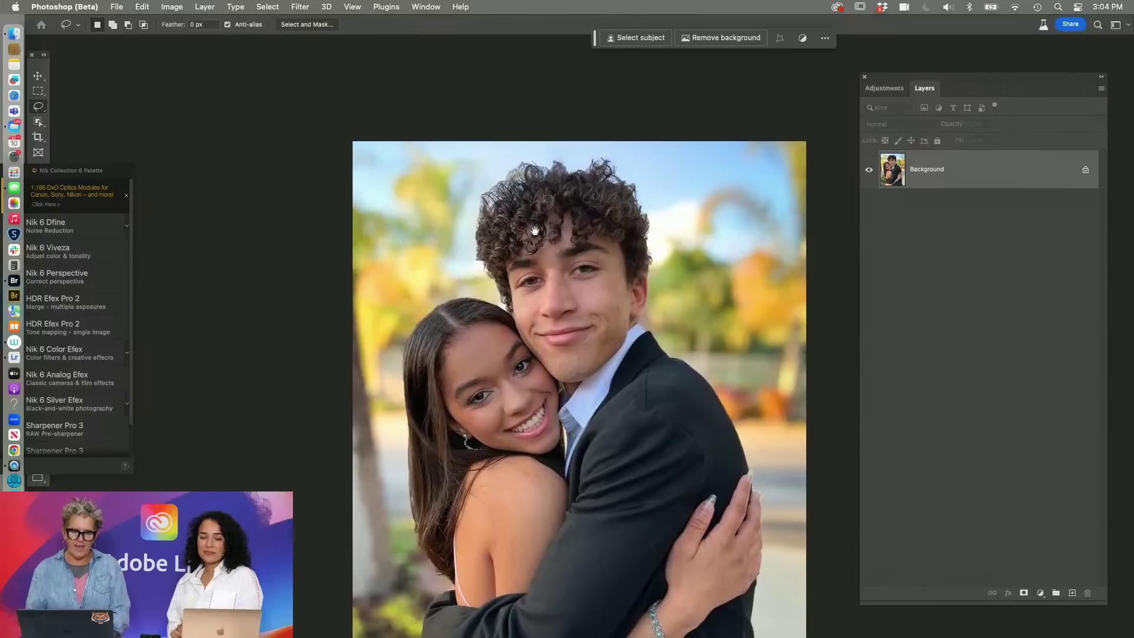
{"action": "mouse_move", "coordinate": [464, 254]}
{"action": "left_mouse_down"}
{"action": "mouse_move", "coordinate": [491, 283]}
{"action": "mouse_move", "coordinate": [496, 211]}
{"action": "left_mouse_up"}
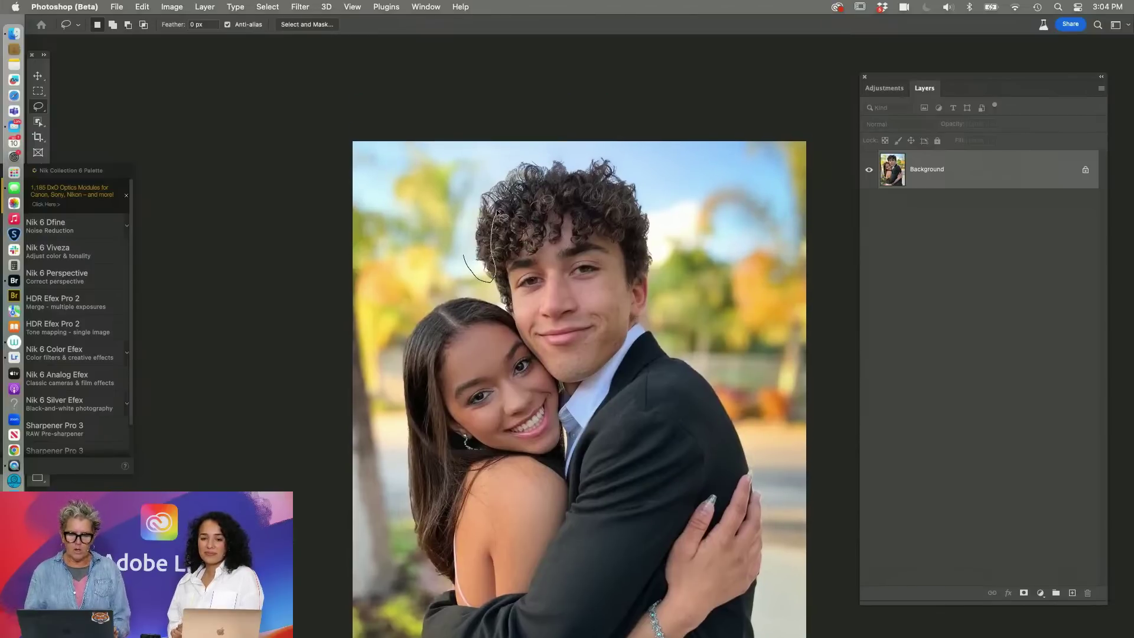
{"action": "mouse_move", "coordinate": [541, 181]}
{"action": "left_mouse_down"}
{"action": "mouse_move", "coordinate": [564, 146]}
{"action": "mouse_move", "coordinate": [517, 145]}
{"action": "mouse_move", "coordinate": [472, 180]}
{"action": "left_mouse_up"}
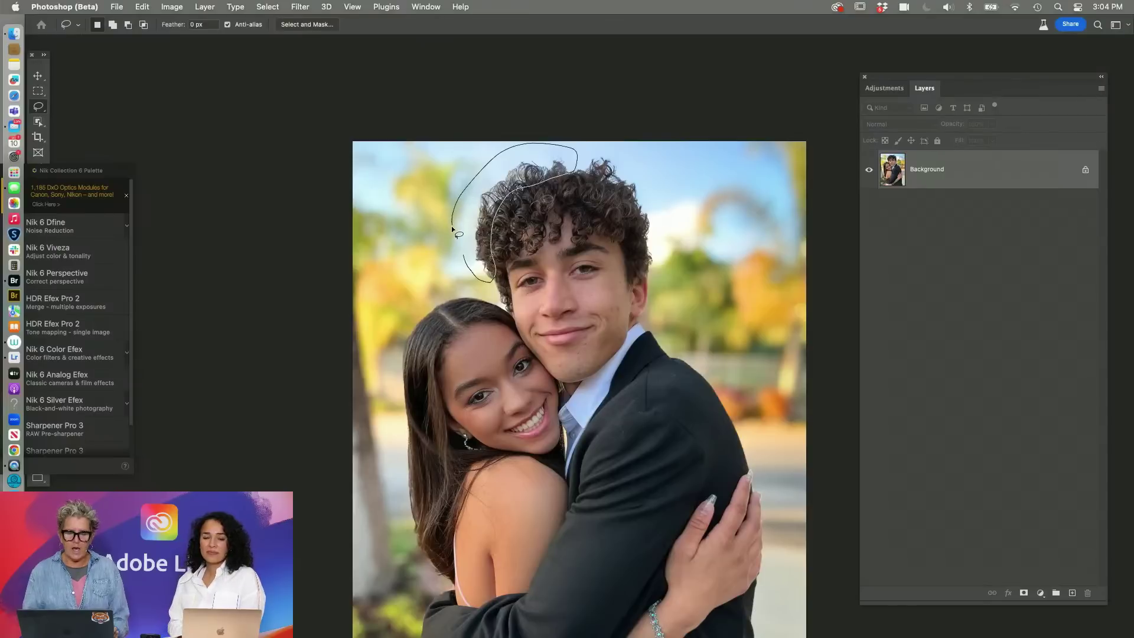
{"action": "left_click_drag", "start_coordinate": [452, 229], "coordinate": [456, 239]}
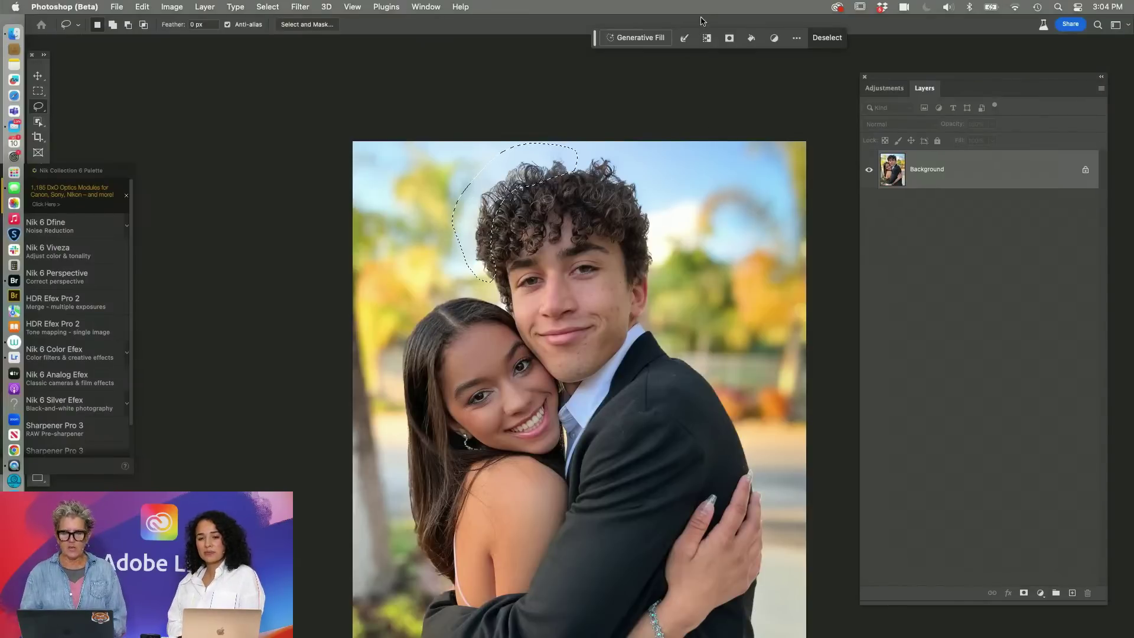
- Run Generative Fill on the selected hair edge with an empty prompt and choose the second variation
{"action": "left_click_drag", "start_coordinate": [595, 45], "coordinate": [563, 120]}
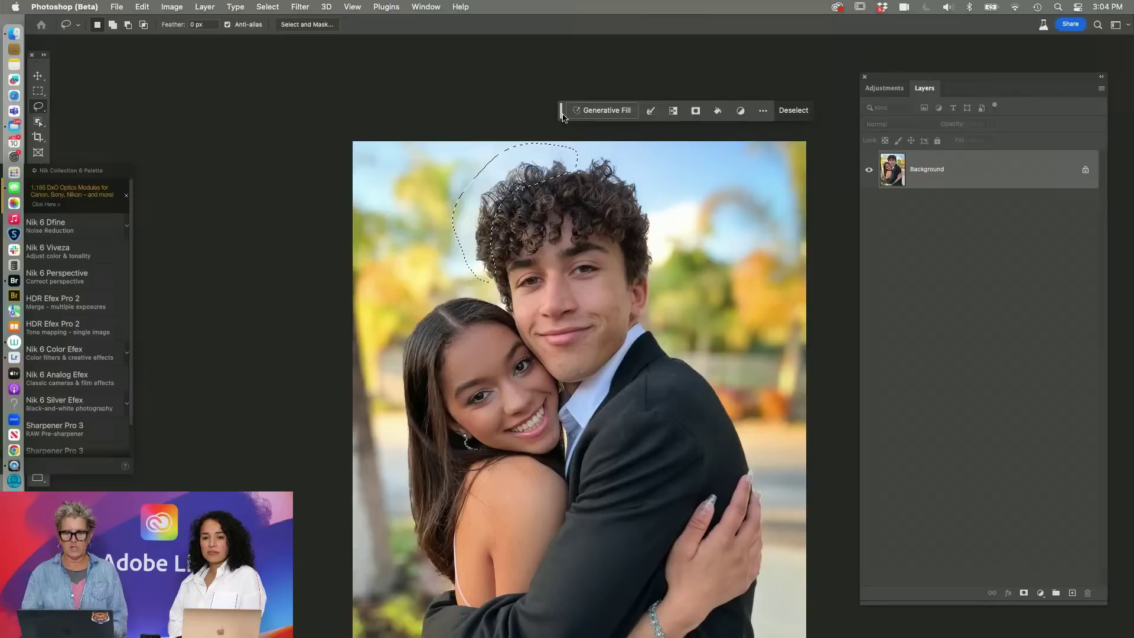
{"action": "left_click", "coordinate": [619, 115]}
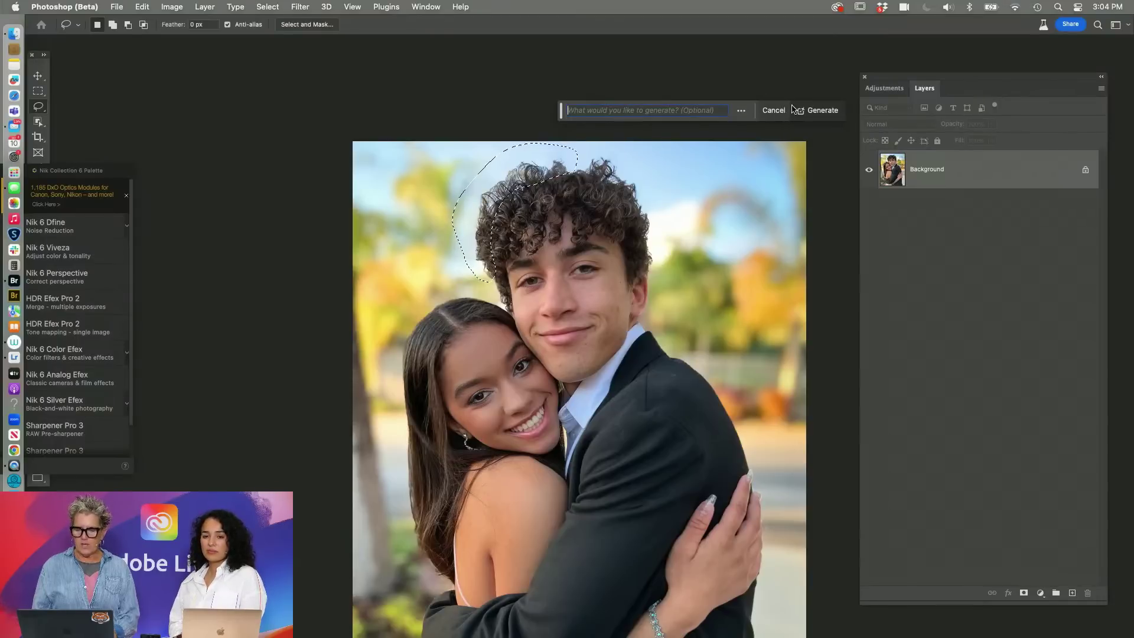
{"action": "left_click", "coordinate": [823, 111]}
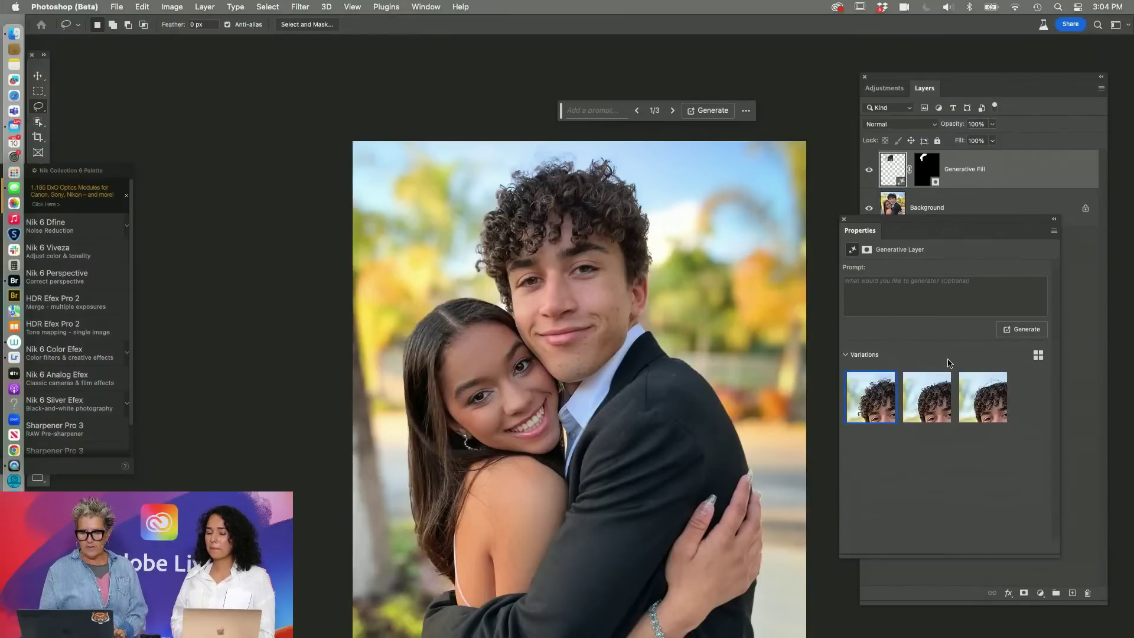
{"action": "left_click", "coordinate": [931, 399]}
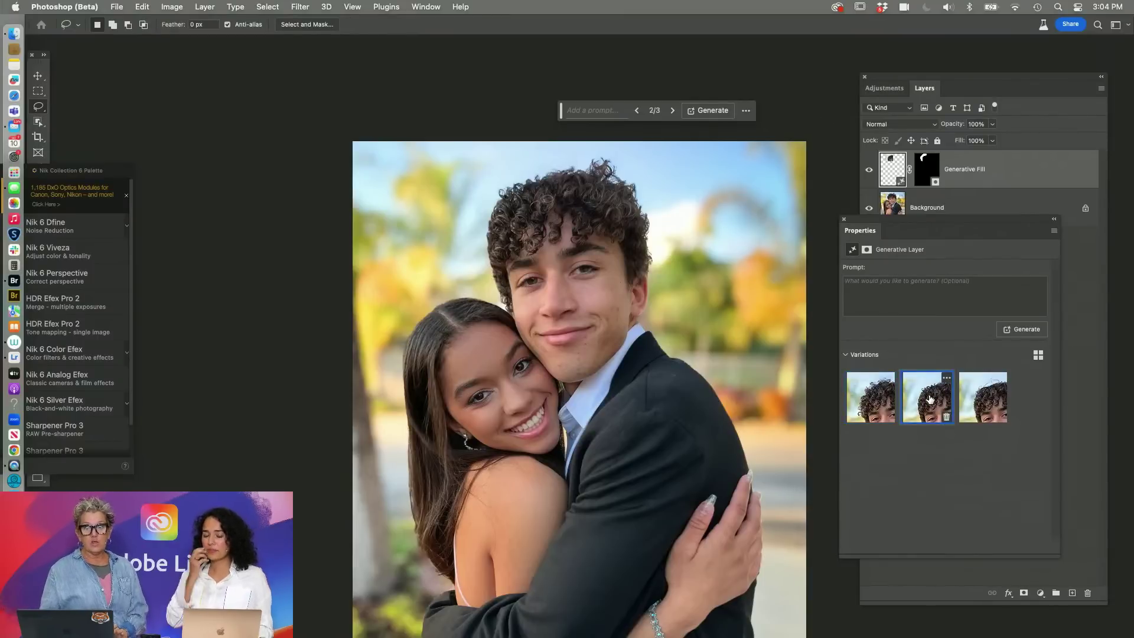
- Switch back to Lightroom, sample the yellow background foliage with Point Color, and set its Hue Shift to +37
{"action": "key", "text": "super+Tab"}
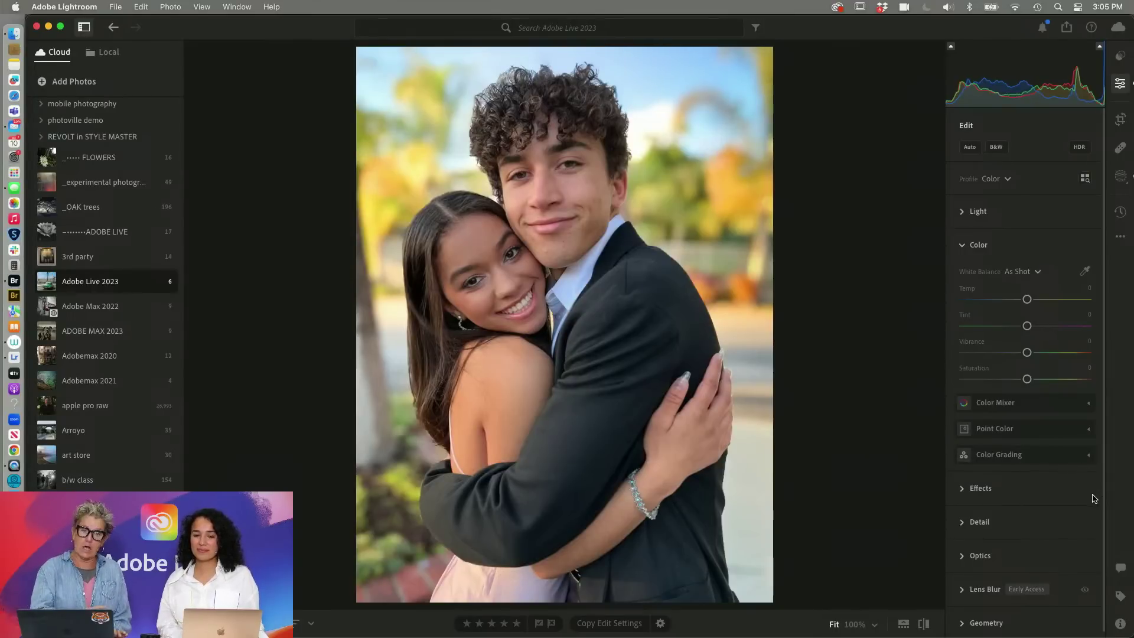
{"action": "left_click", "coordinate": [1088, 430]}
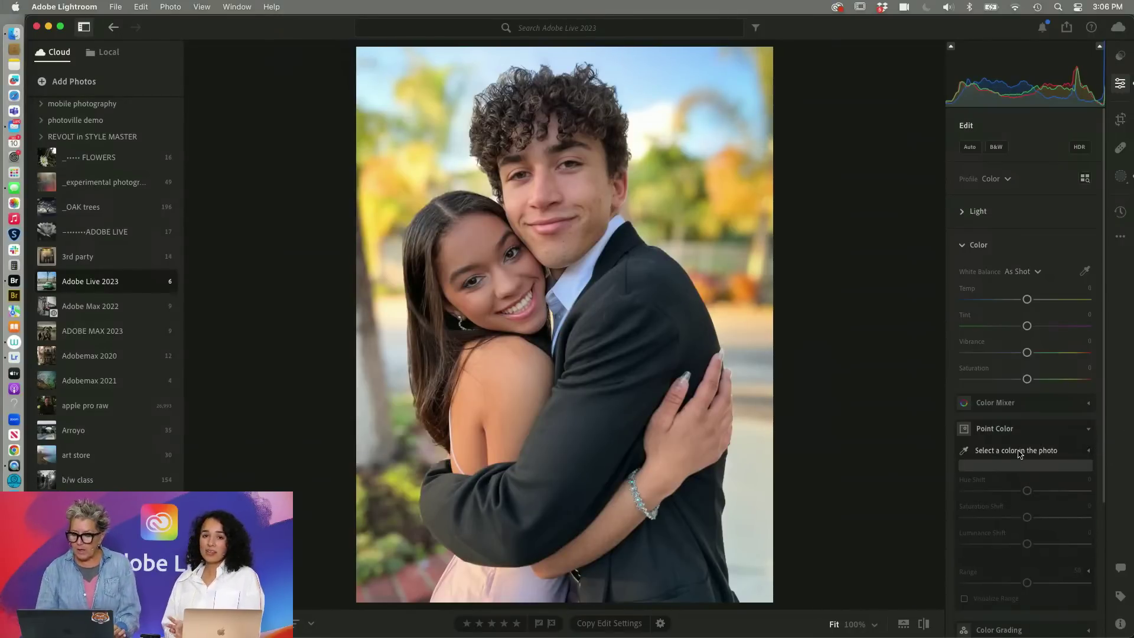
{"action": "left_click", "coordinate": [968, 452]}
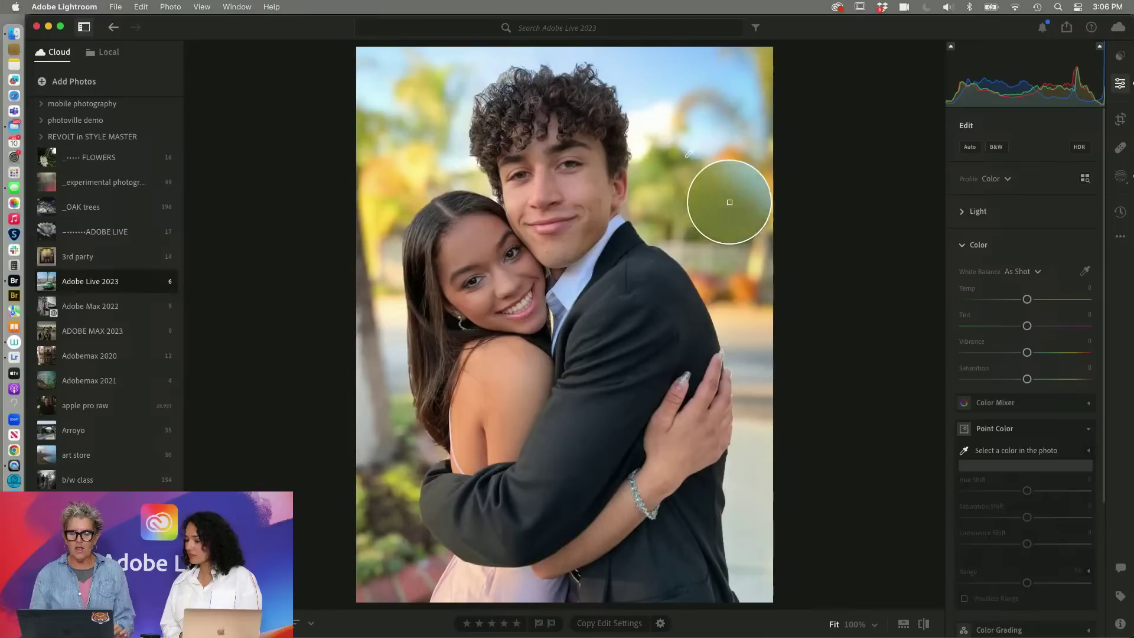
{"action": "left_click", "coordinate": [718, 175]}
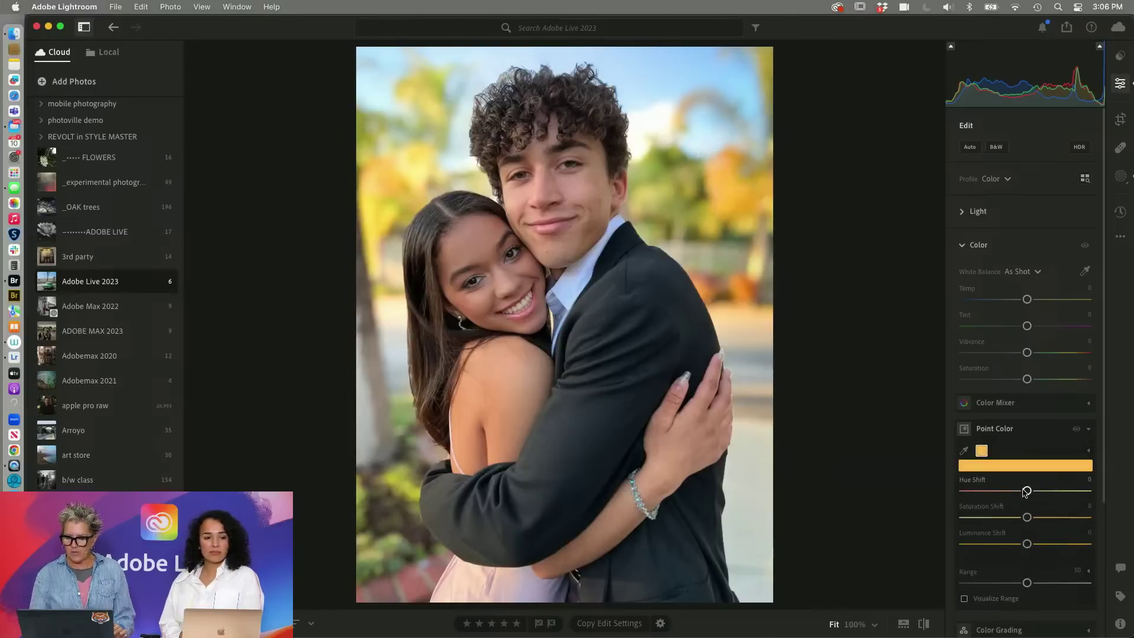
{"action": "mouse_move", "coordinate": [1027, 493]}
{"action": "left_mouse_down"}
{"action": "mouse_move", "coordinate": [993, 497]}
{"action": "mouse_move", "coordinate": [1037, 500]}
{"action": "mouse_move", "coordinate": [1024, 500]}
{"action": "left_mouse_up"}
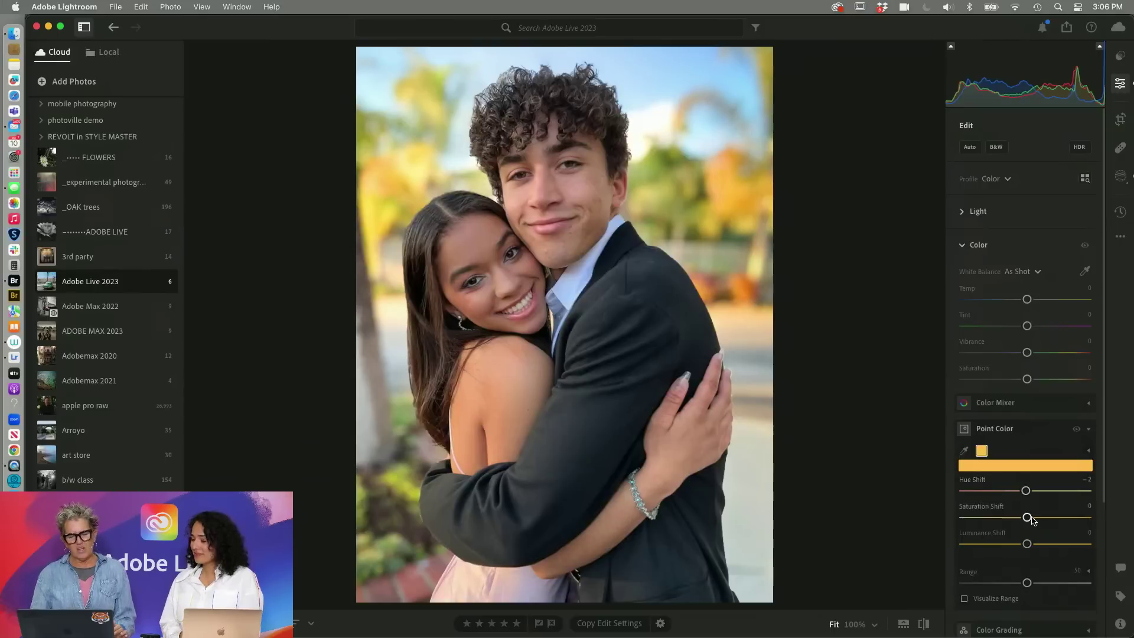
{"action": "left_click_drag", "start_coordinate": [1027, 494], "coordinate": [1050, 494]}
- Sample the skin of the woman's shoulder as a second point color with Hue Shift -19, Saturation Shift +17 and Luminance Shift +15
{"action": "left_click", "coordinate": [965, 452]}
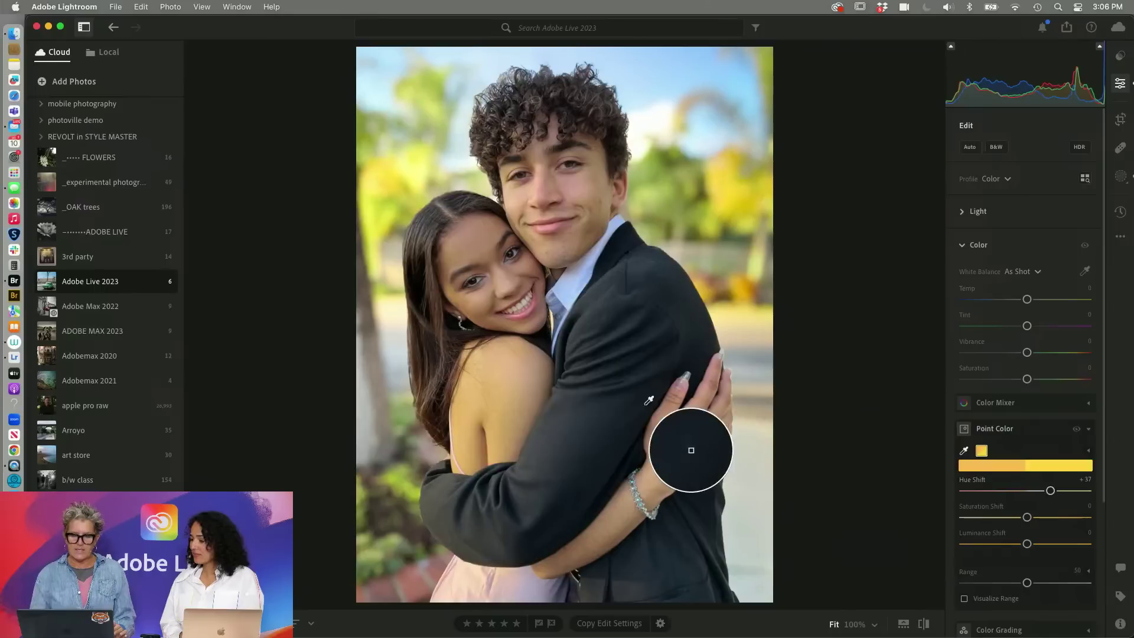
{"action": "left_click", "coordinate": [484, 367]}
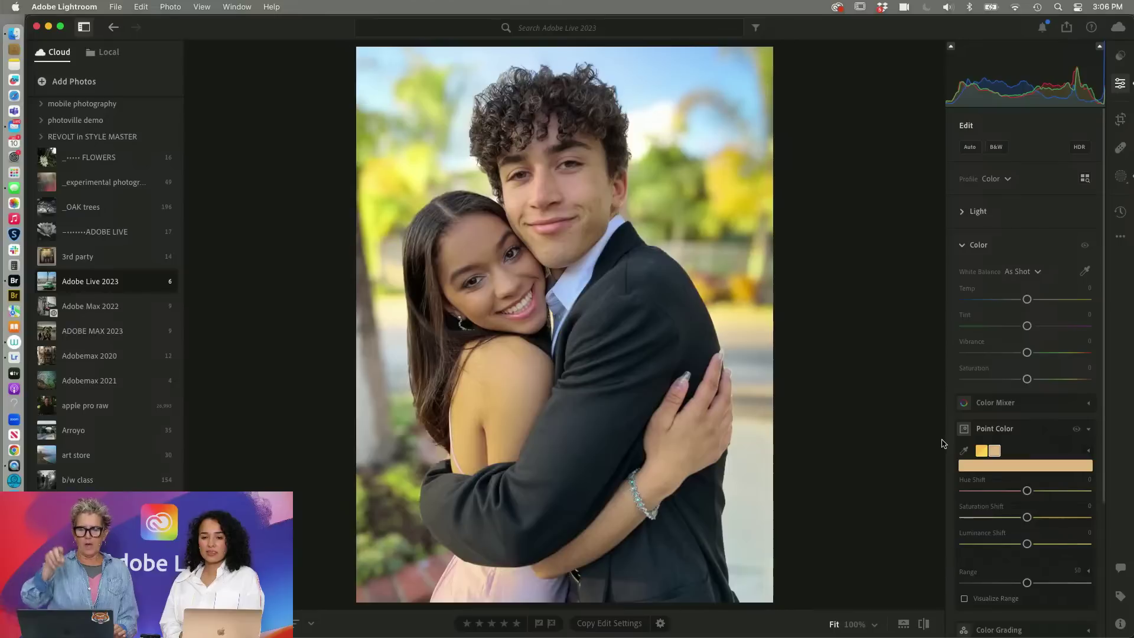
{"action": "left_click_drag", "start_coordinate": [1027, 491], "coordinate": [1038, 546]}
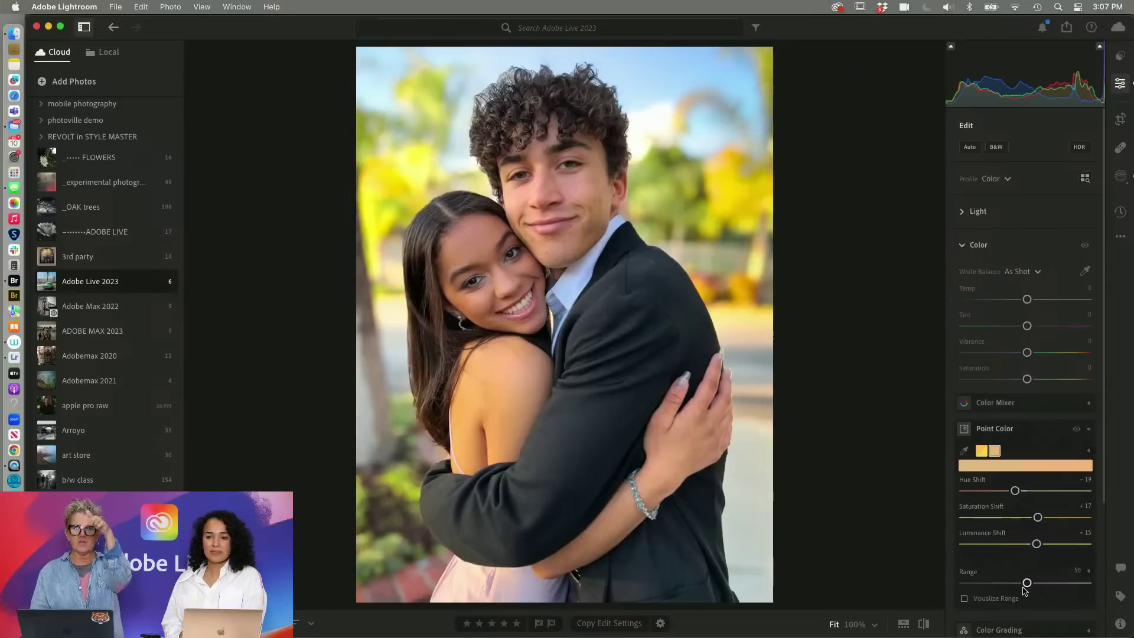
- Visualize the skin color's range while setting Range to 56, and turn the range preview off again
{"action": "left_click", "coordinate": [965, 600]}
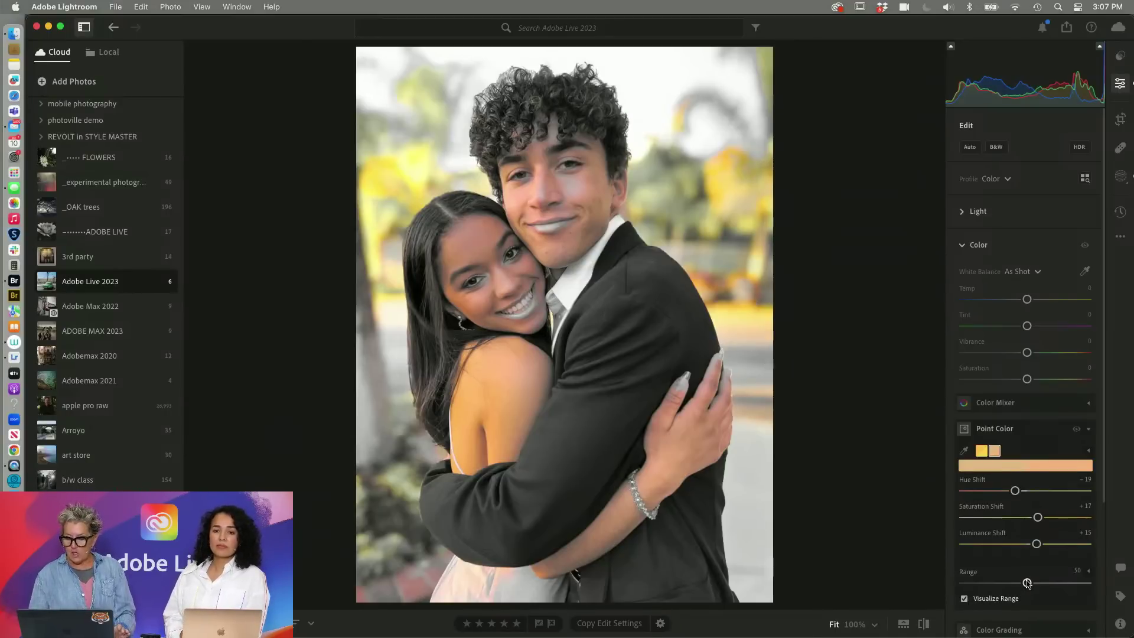
{"action": "left_click_drag", "start_coordinate": [1027, 583], "coordinate": [1063, 576]}
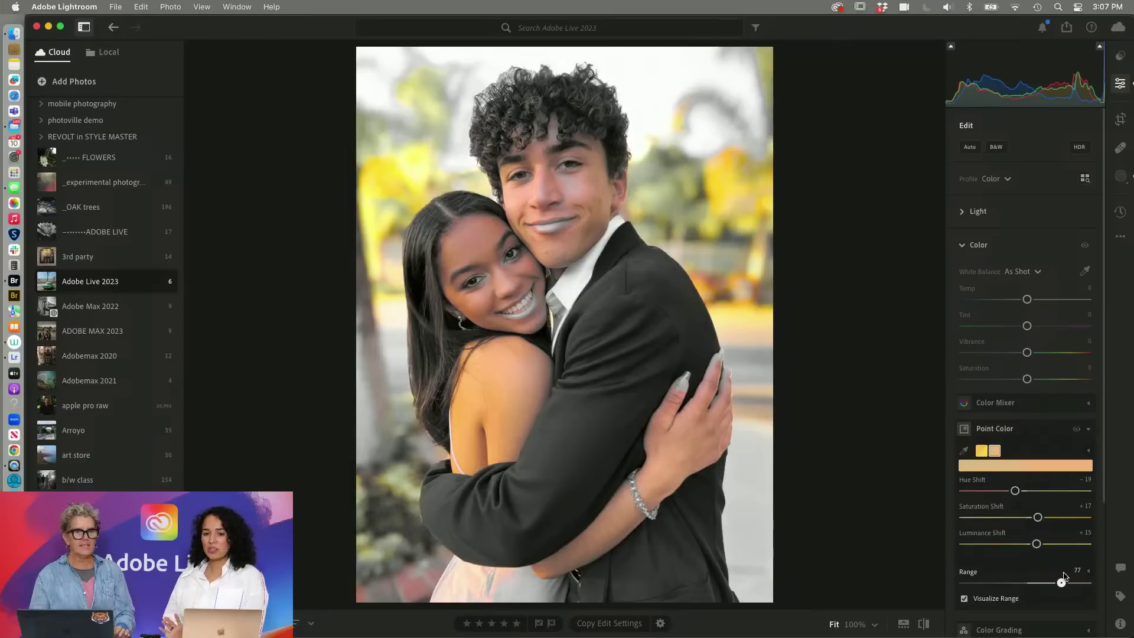
{"action": "left_click_drag", "start_coordinate": [1064, 576], "coordinate": [1038, 579]}
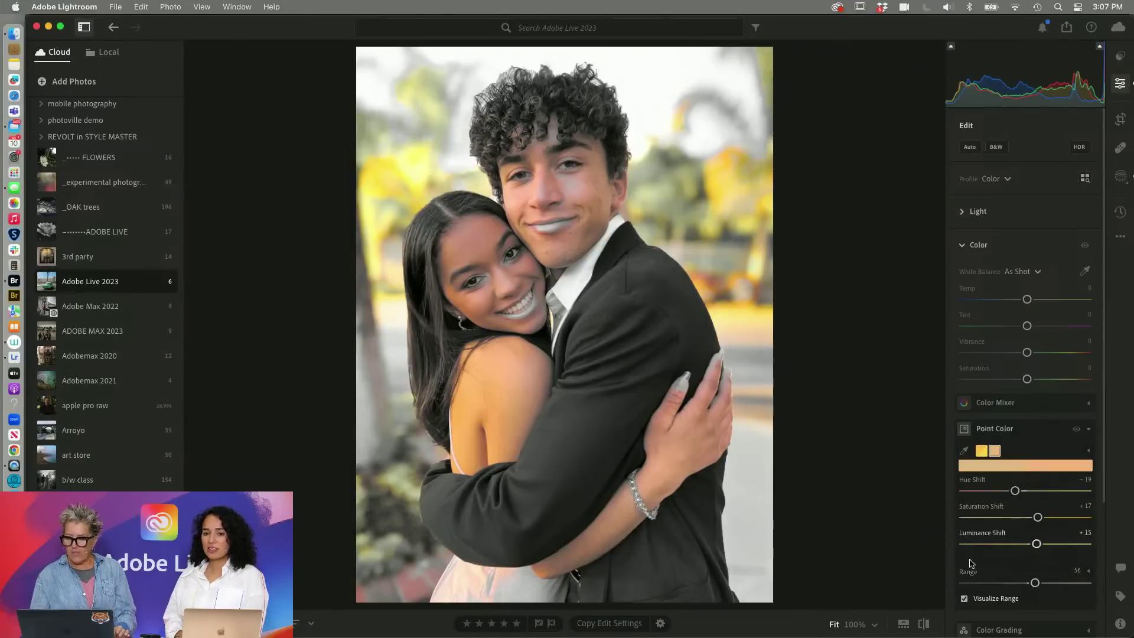
{"action": "left_click", "coordinate": [965, 599]}
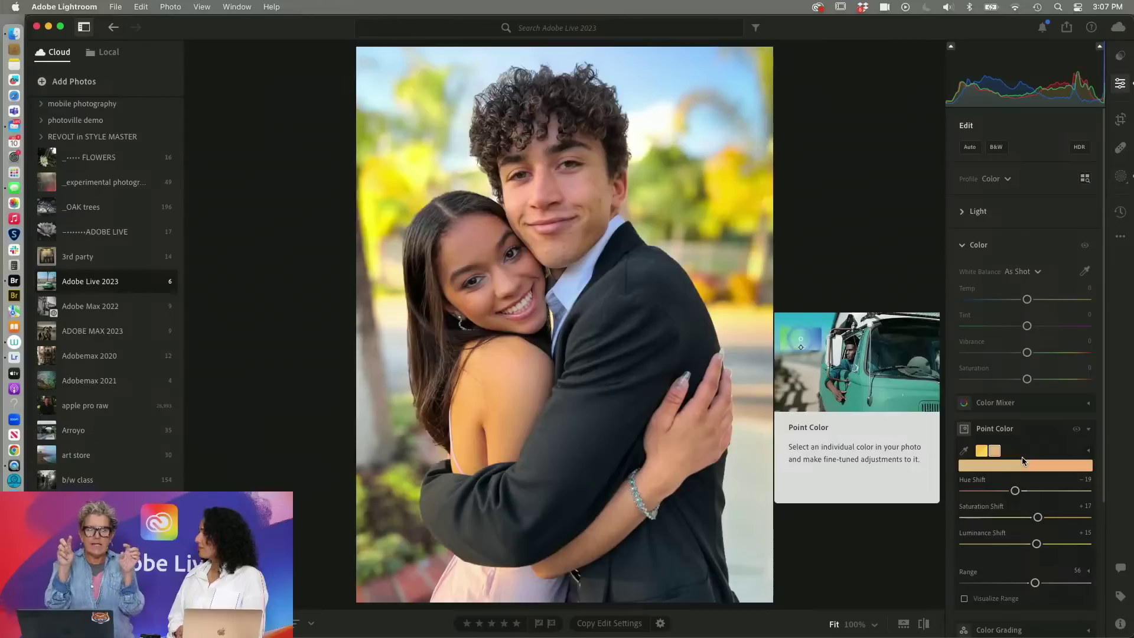
- Expand the skin sample's color field and move its point to Hue Shift -22 and Saturation Shift -38
{"action": "left_click", "coordinate": [1088, 452]}
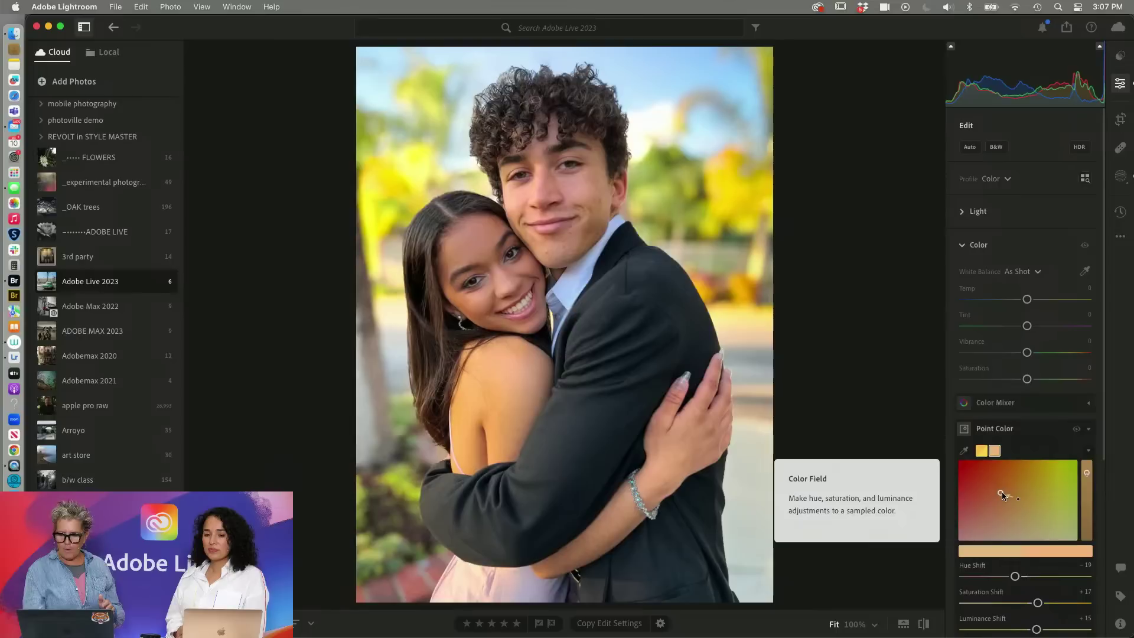
{"action": "left_click_drag", "start_coordinate": [1002, 492], "coordinate": [998, 514]}
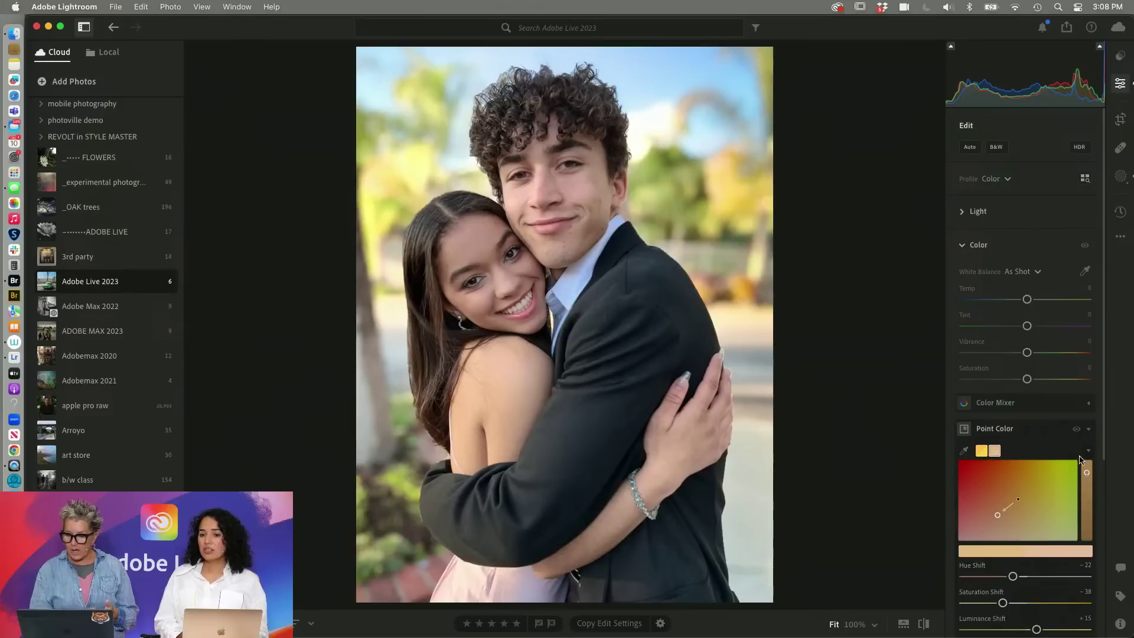
{"action": "scroll", "coordinate": [1102, 455], "scroll_direction": "down", "scroll_amount": 5}
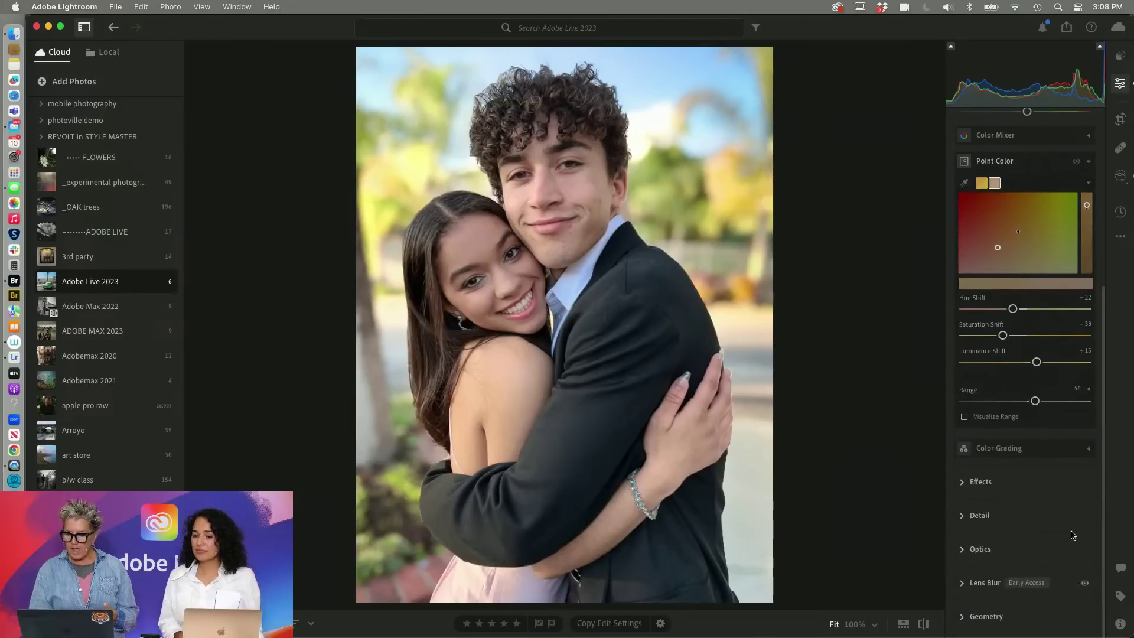
- Set the skin sample's Range to 37 and switch to Keynote to show the Adjustment Window slide
{"action": "mouse_move", "coordinate": [1035, 401]}
{"action": "left_mouse_down"}
{"action": "mouse_move", "coordinate": [987, 408]}
{"action": "mouse_move", "coordinate": [1062, 406]}
{"action": "mouse_move", "coordinate": [1013, 408]}
{"action": "left_mouse_up"}
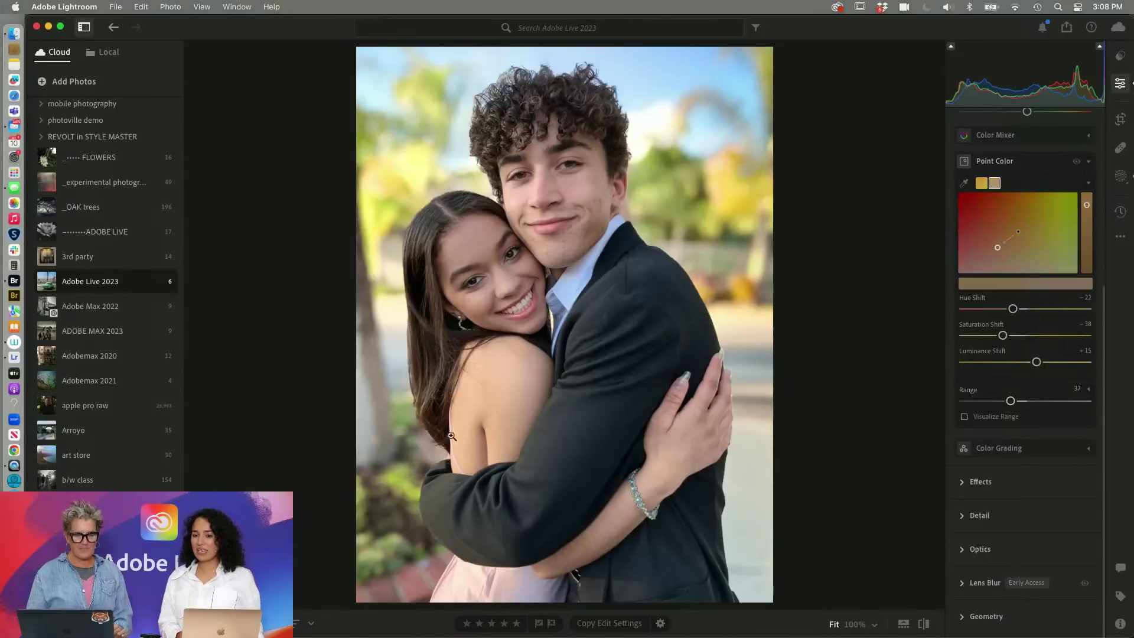
{"action": "key", "text": "super+Tab"}
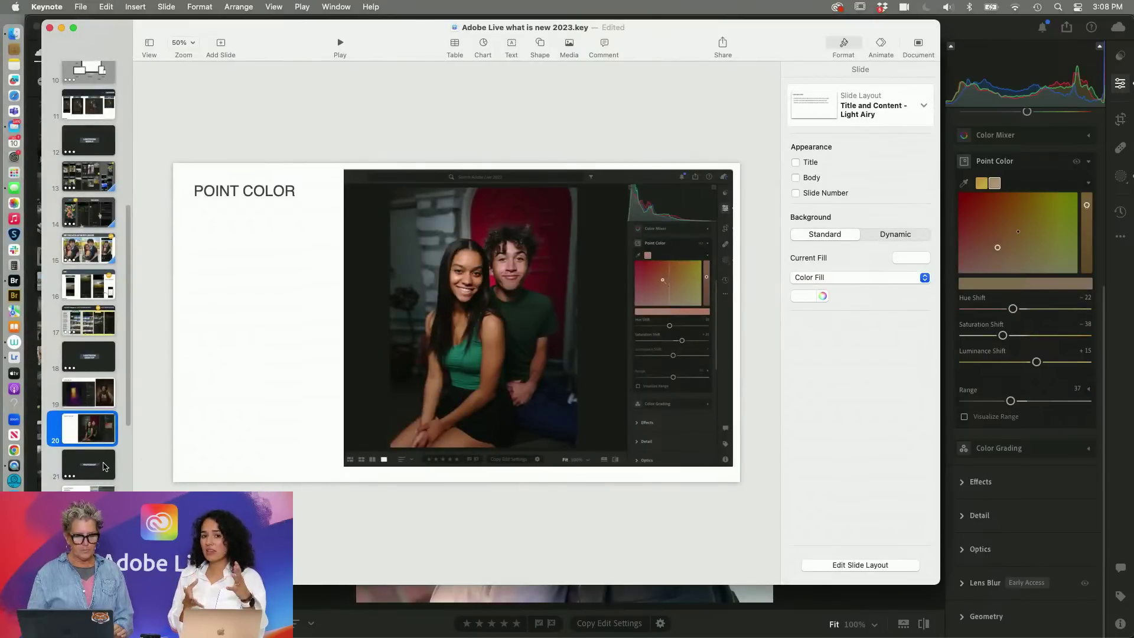
{"action": "left_click", "coordinate": [105, 469]}
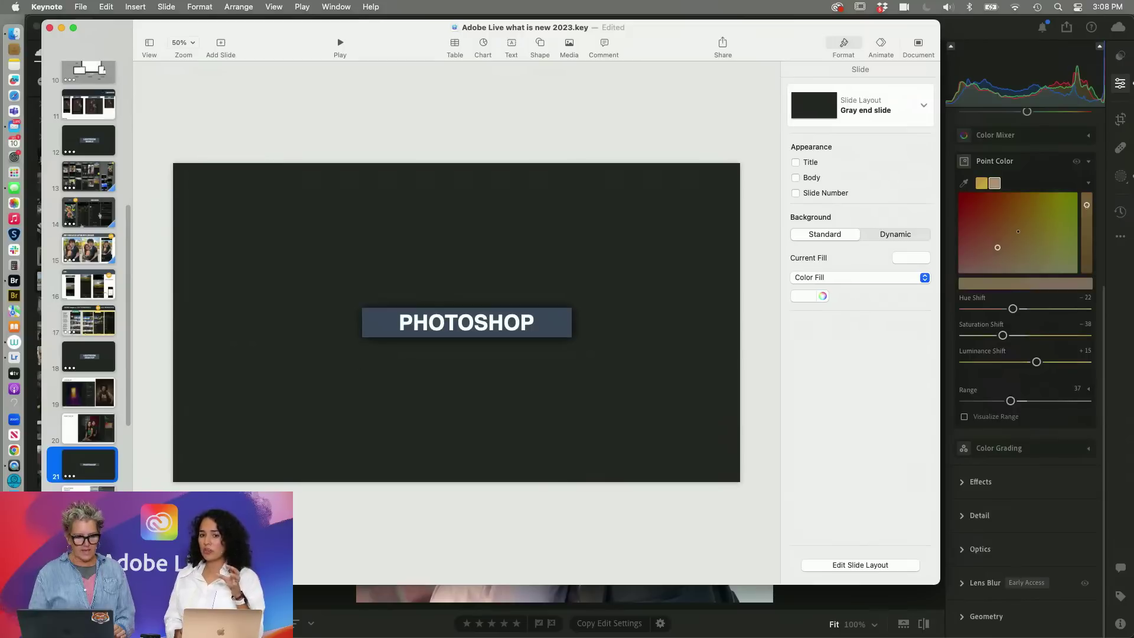
{"action": "key", "text": "Down"}
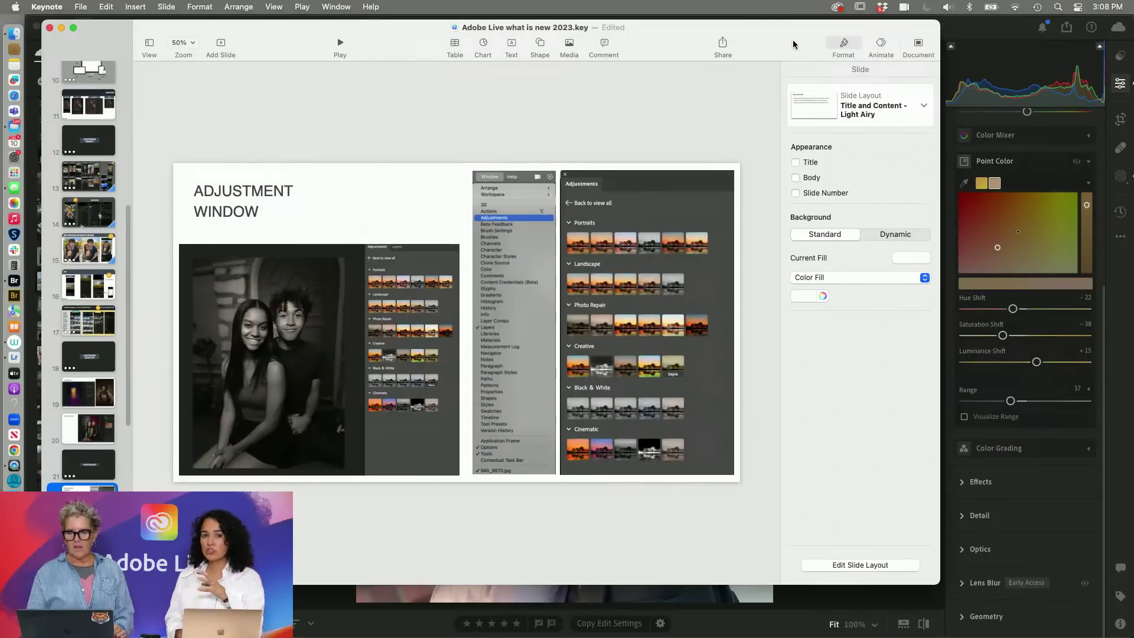
- Clear the Keynote and Lightroom windows out of the way and return to the couple's photo in Photoshop
{"action": "left_click_drag", "start_coordinate": [792, 47], "coordinate": [824, 586]}
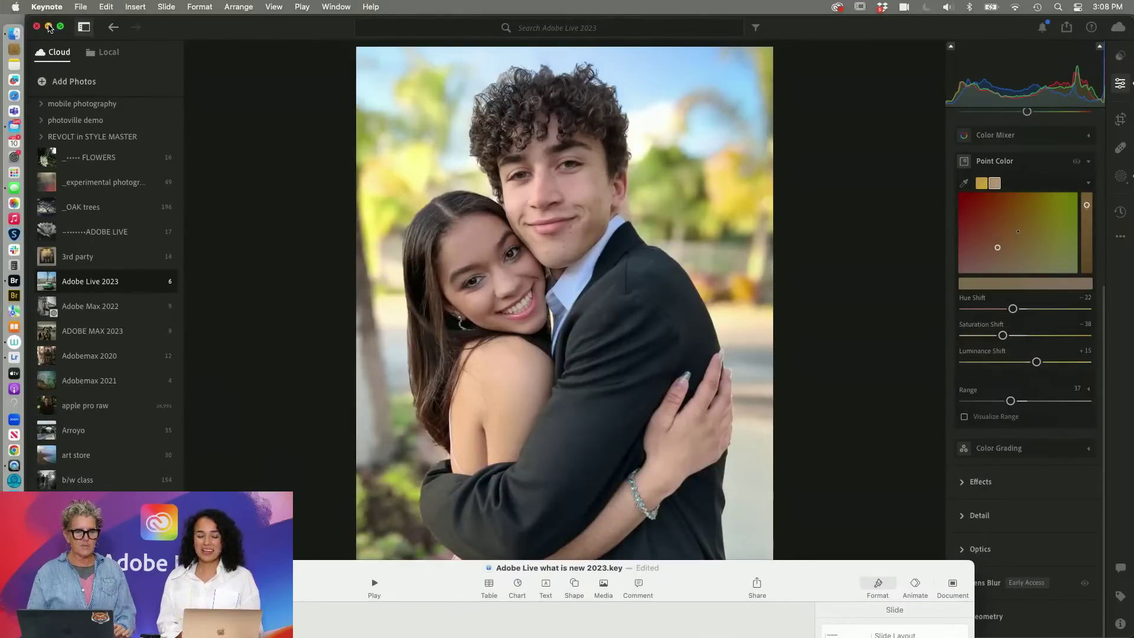
{"action": "left_click", "coordinate": [61, 28]}
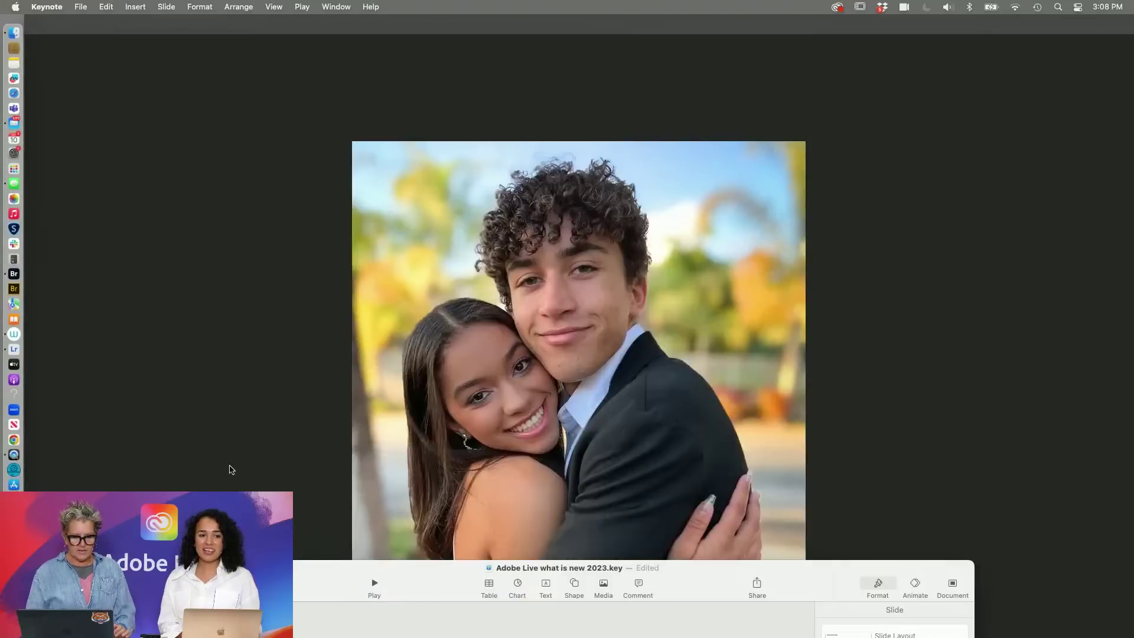
{"action": "left_click_drag", "start_coordinate": [303, 560], "coordinate": [331, 635]}
{"action": "left_click", "coordinate": [297, 445]}
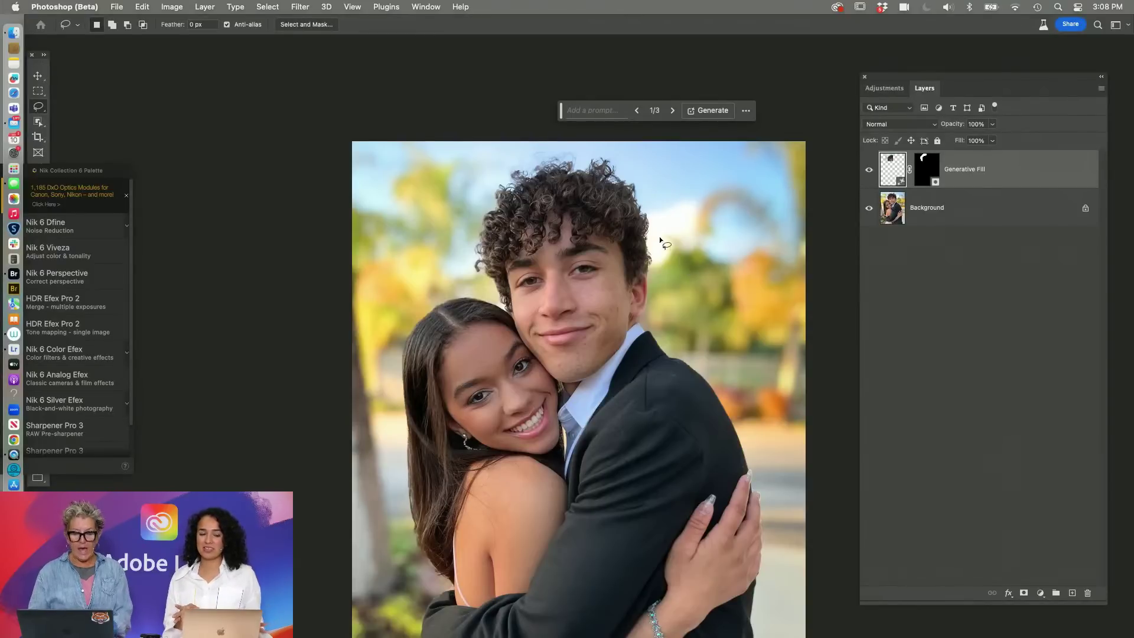
{"action": "left_click_drag", "start_coordinate": [568, 358], "coordinate": [558, 273]}
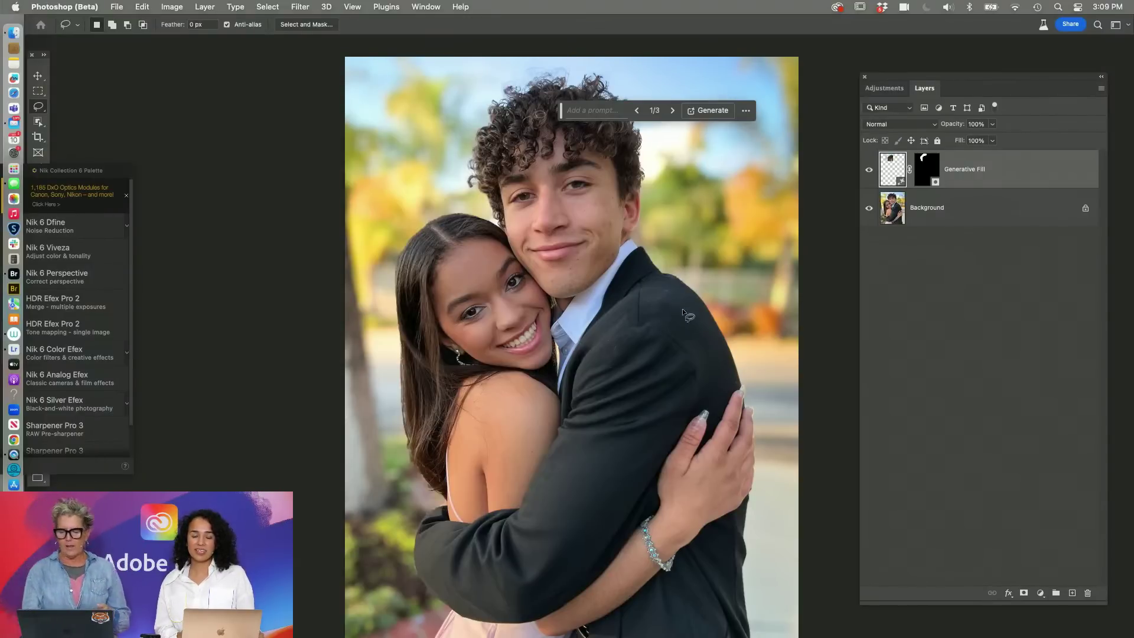
- Select the Background layer and look up the Camera Raw Filter among the filters
{"action": "left_click", "coordinate": [895, 215]}
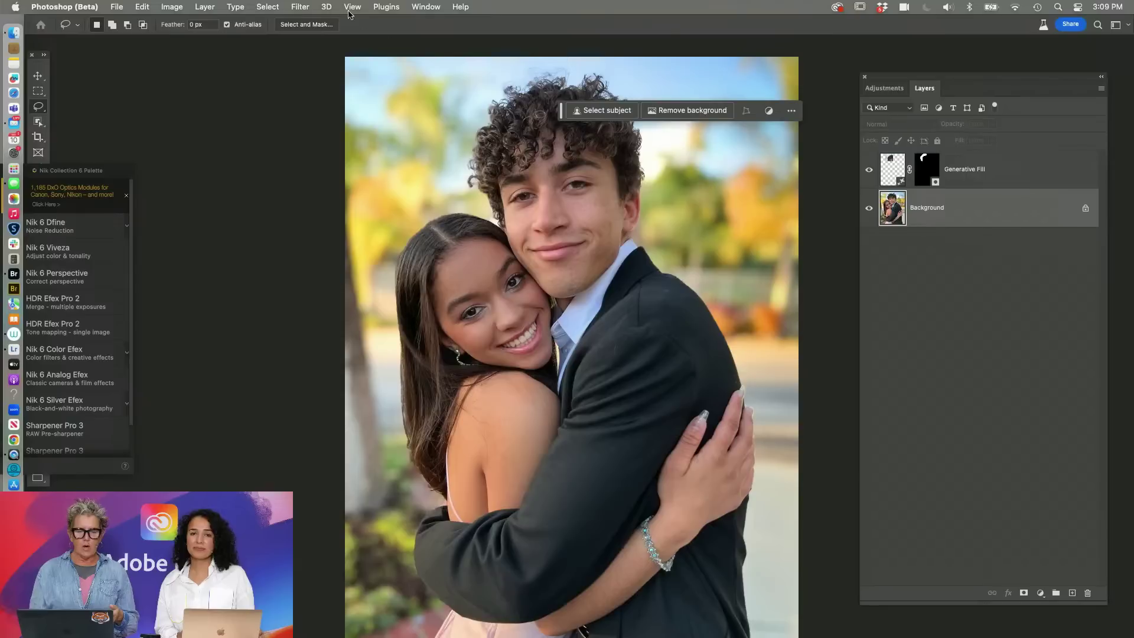
{"action": "left_click", "coordinate": [301, 6]}
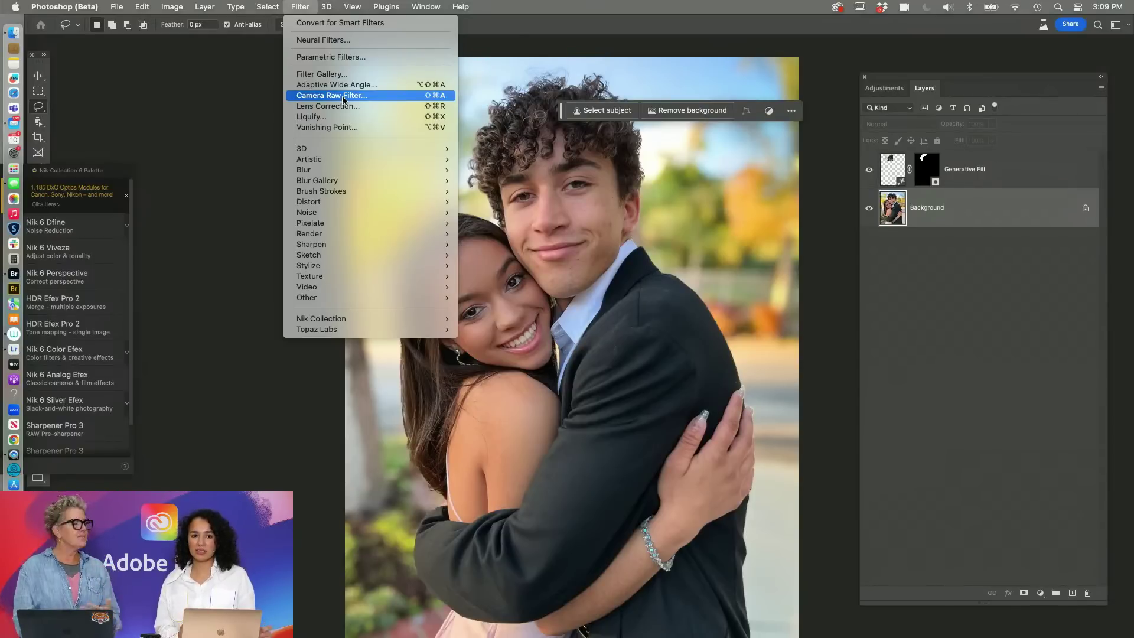
{"action": "left_click", "coordinate": [329, 6]}
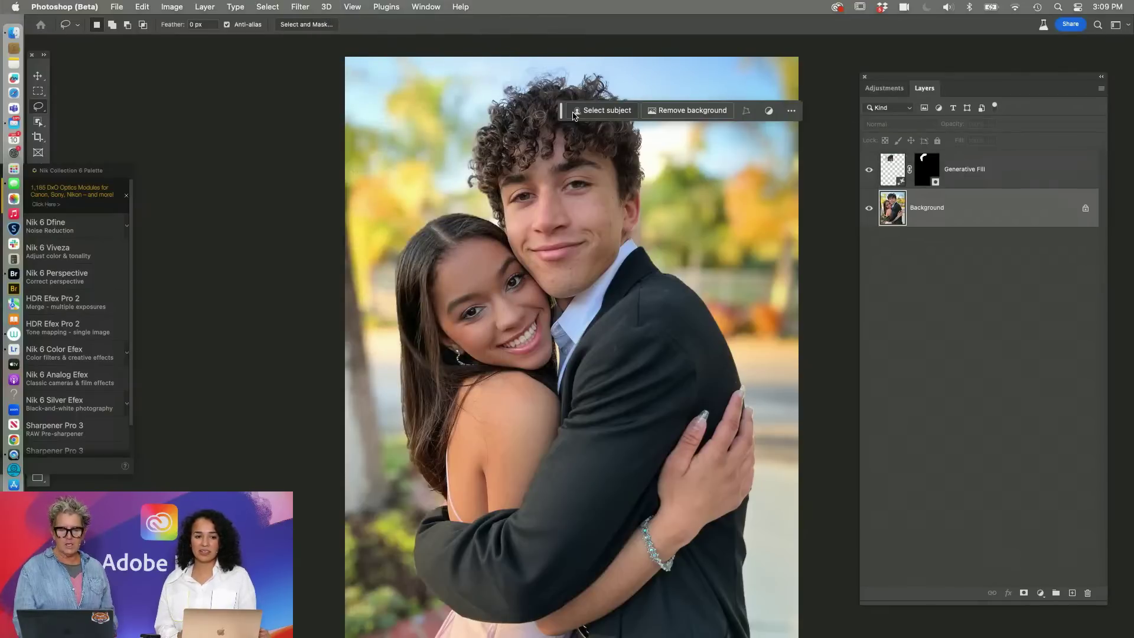
- Move the contextual task bar off the photo and open the Adjustments window
{"action": "left_click_drag", "start_coordinate": [552, 110], "coordinate": [84, 50]}
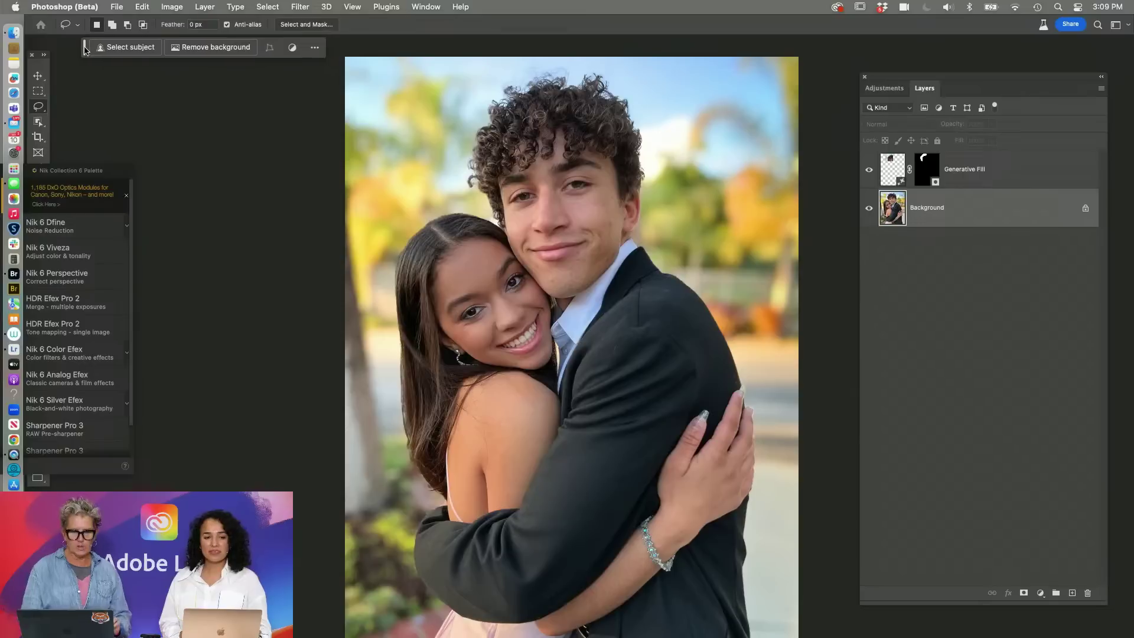
{"action": "left_click", "coordinate": [426, 7]}
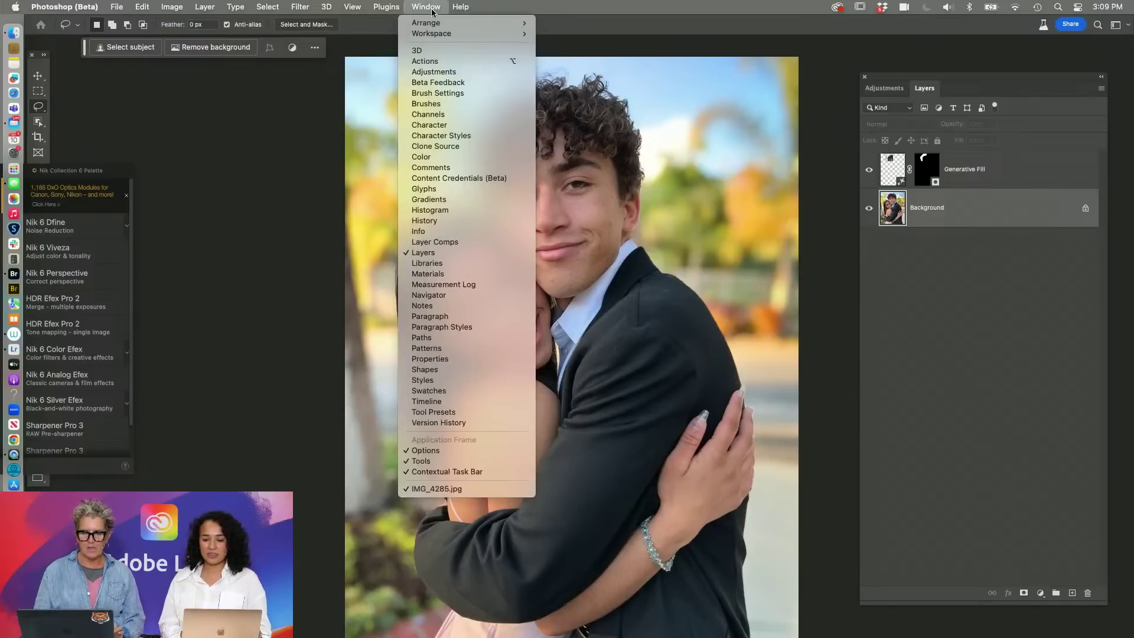
{"action": "left_click", "coordinate": [473, 72]}
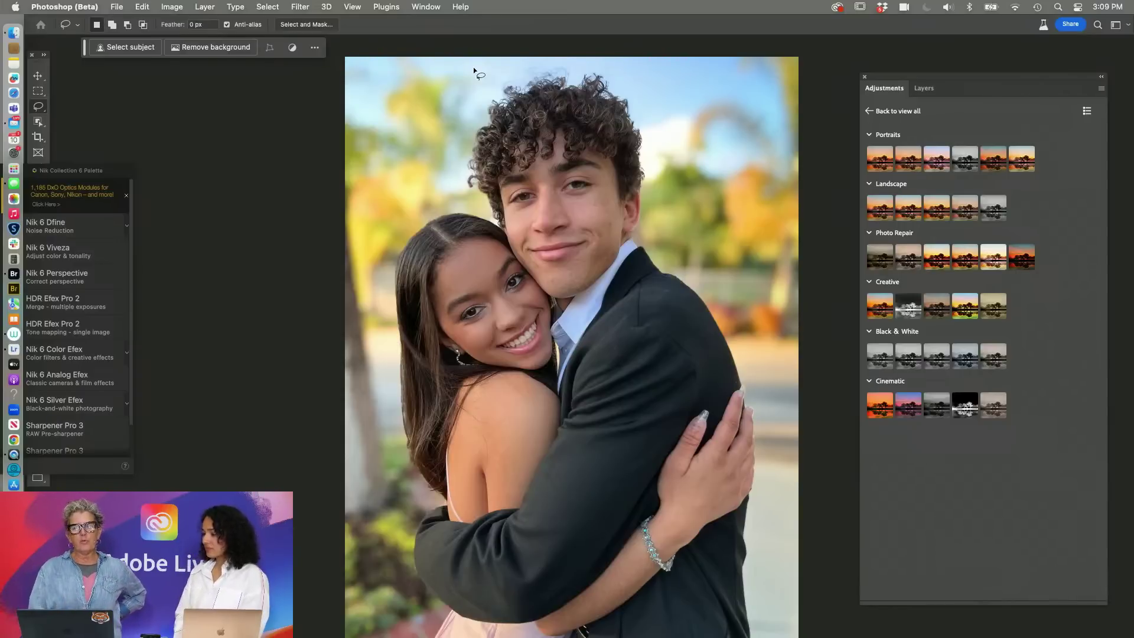
- Return to the Adjustments overview and inspect the Single adjustments and Your presets sections
{"action": "left_click", "coordinate": [870, 113]}
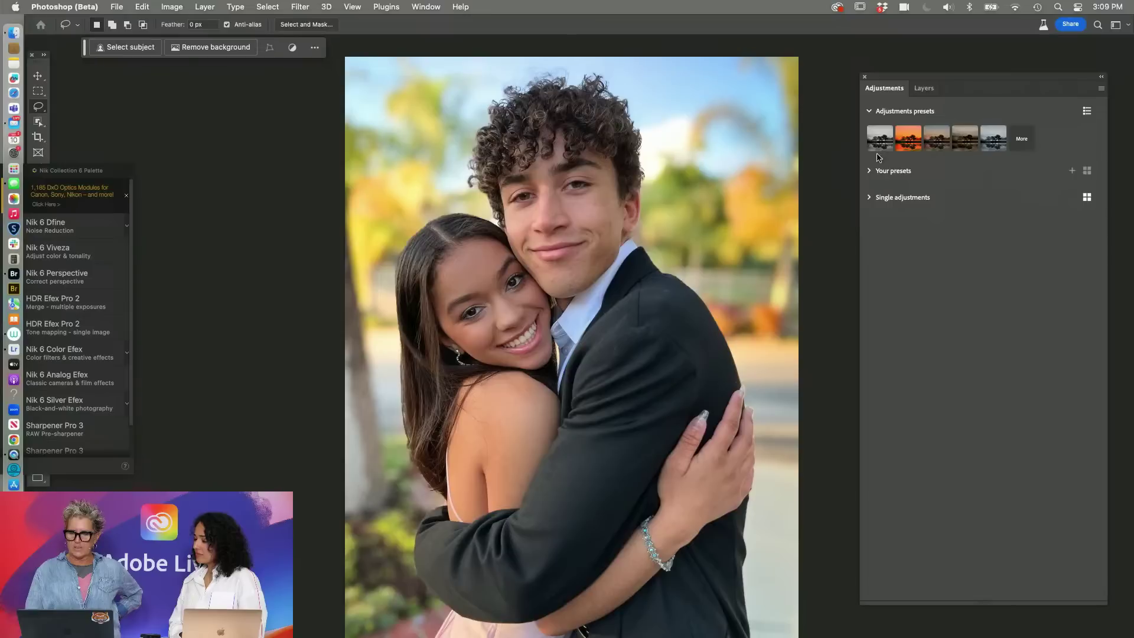
{"action": "left_click", "coordinate": [871, 199]}
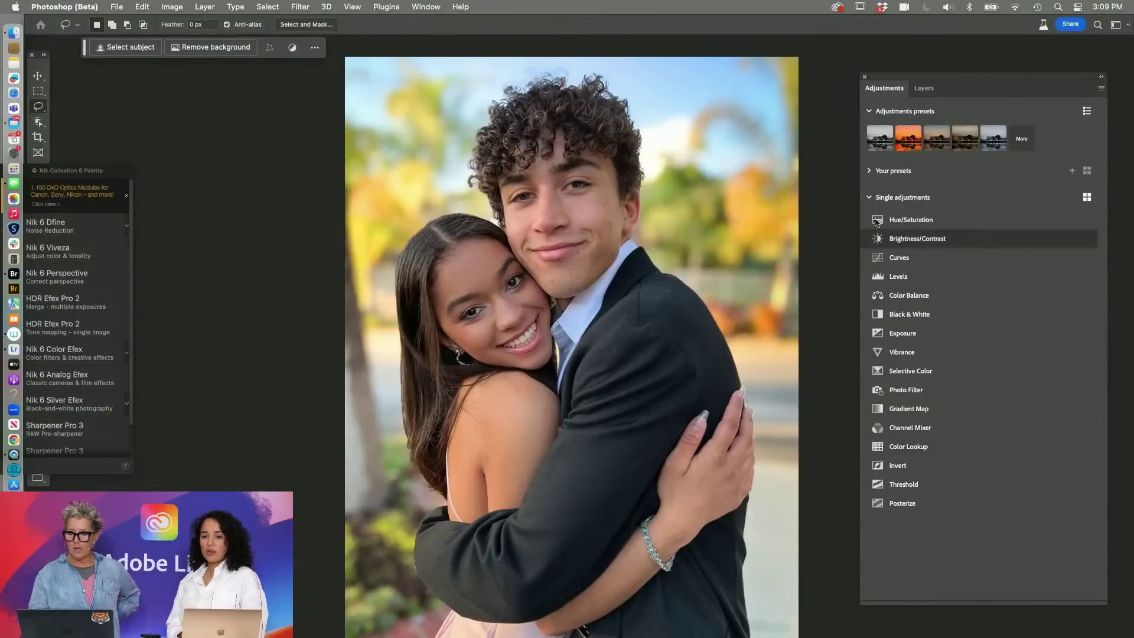
{"action": "left_click", "coordinate": [869, 171]}
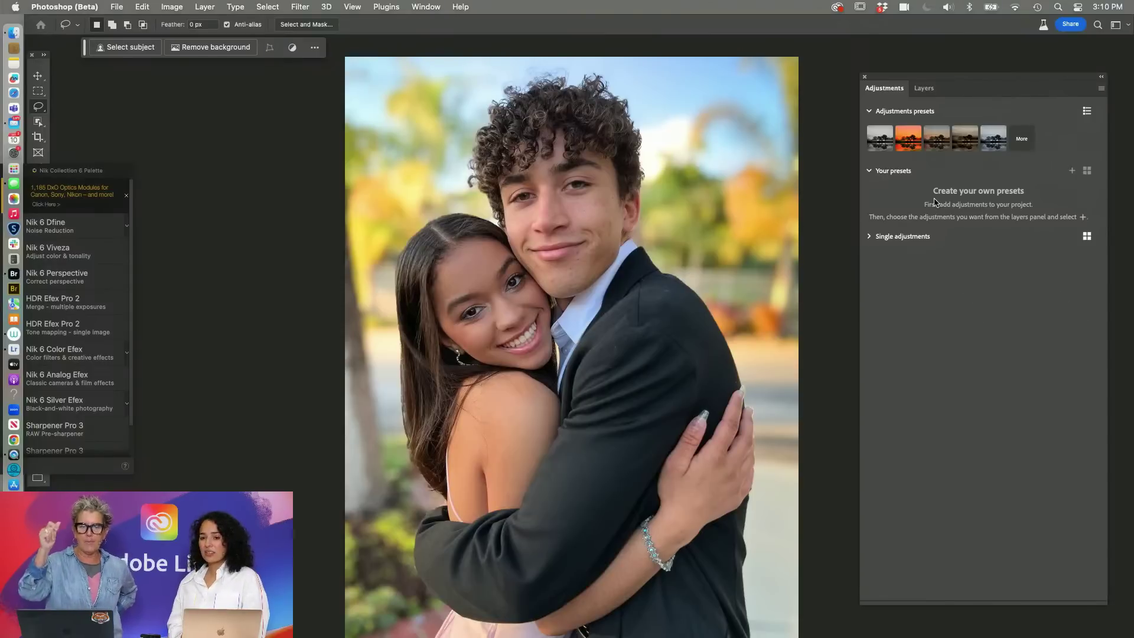
{"action": "left_click", "coordinate": [870, 172]}
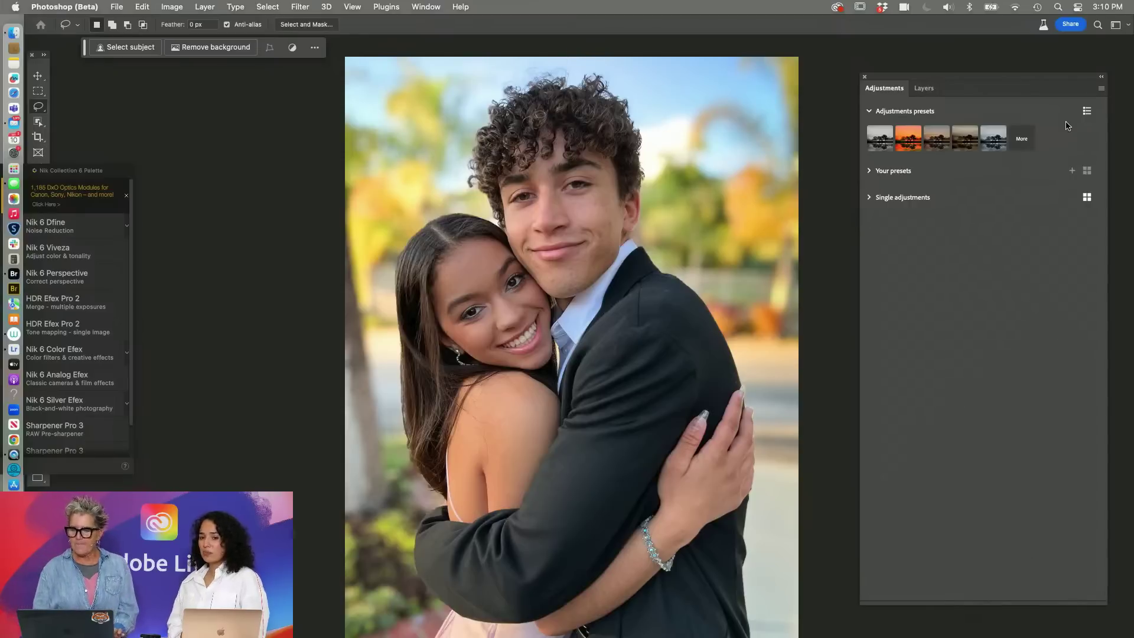
- Preview the first three adjustment presets on the photo: the Portraits, Cinematic and Creative ones
{"action": "left_click", "coordinate": [882, 145]}
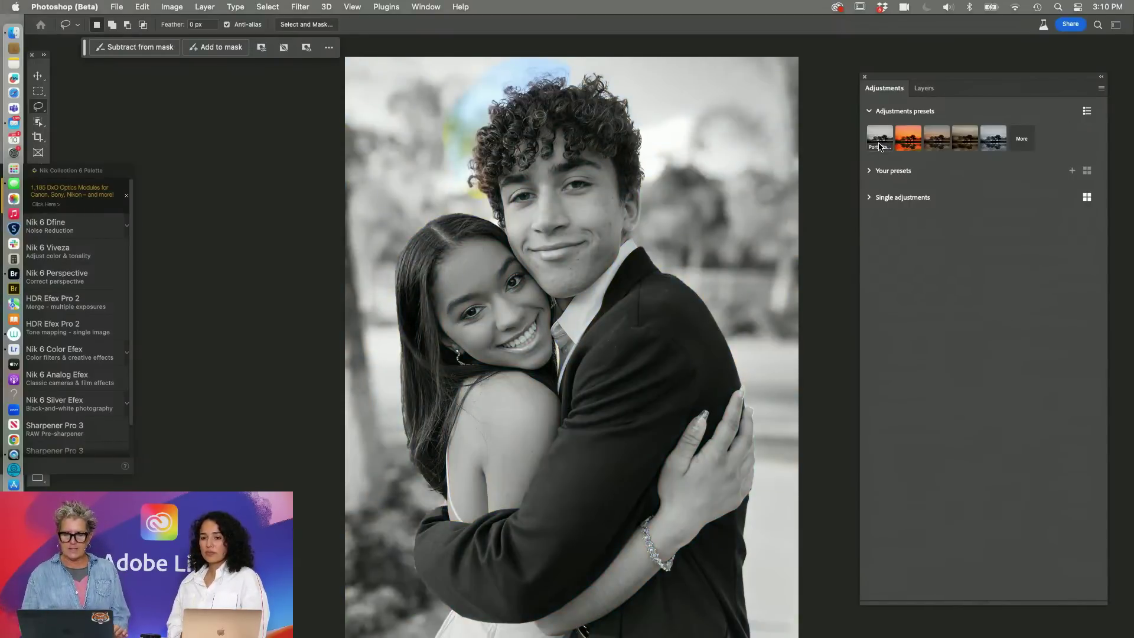
{"action": "left_click", "coordinate": [906, 145]}
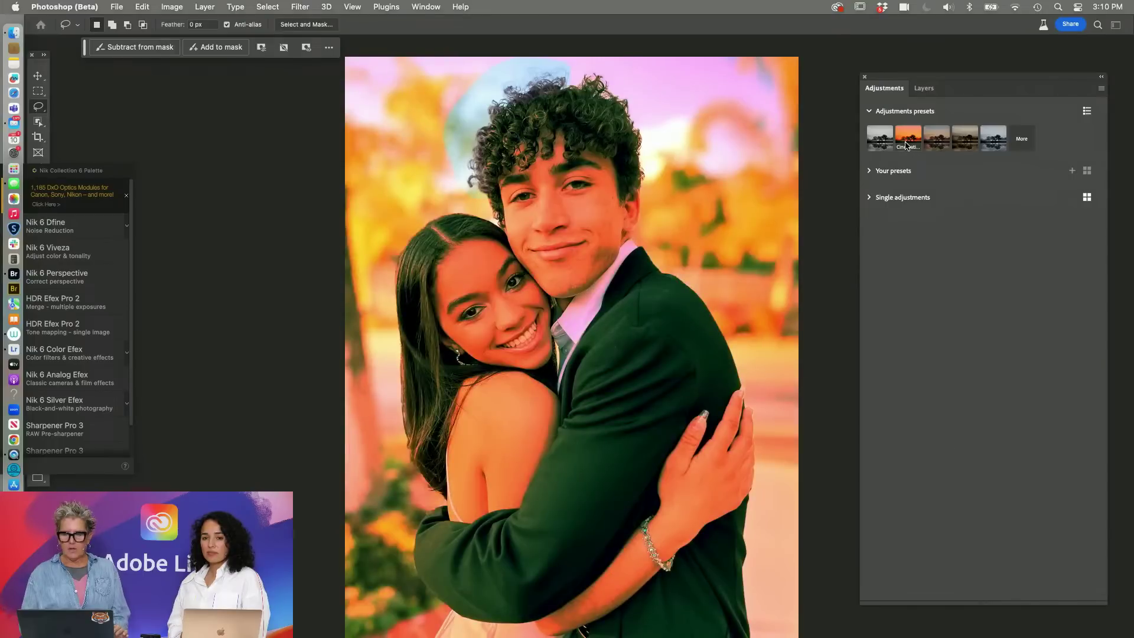
{"action": "left_click", "coordinate": [936, 143]}
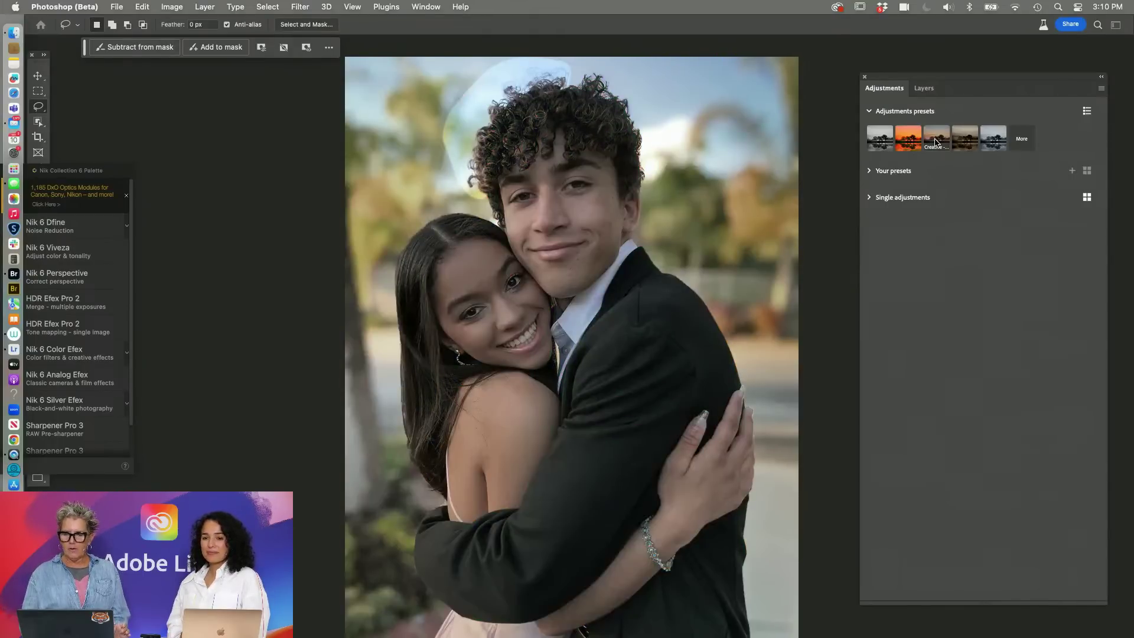
- Select the Generative Fill layer and return to the adjustment presets
{"action": "left_click", "coordinate": [925, 88]}
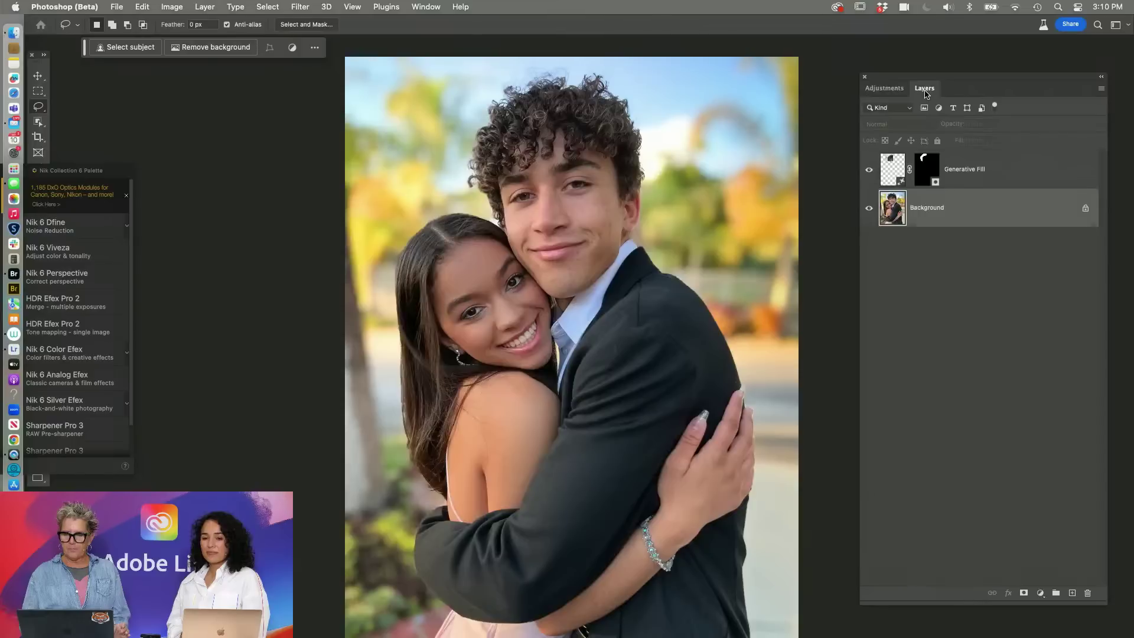
{"action": "left_click", "coordinate": [900, 178]}
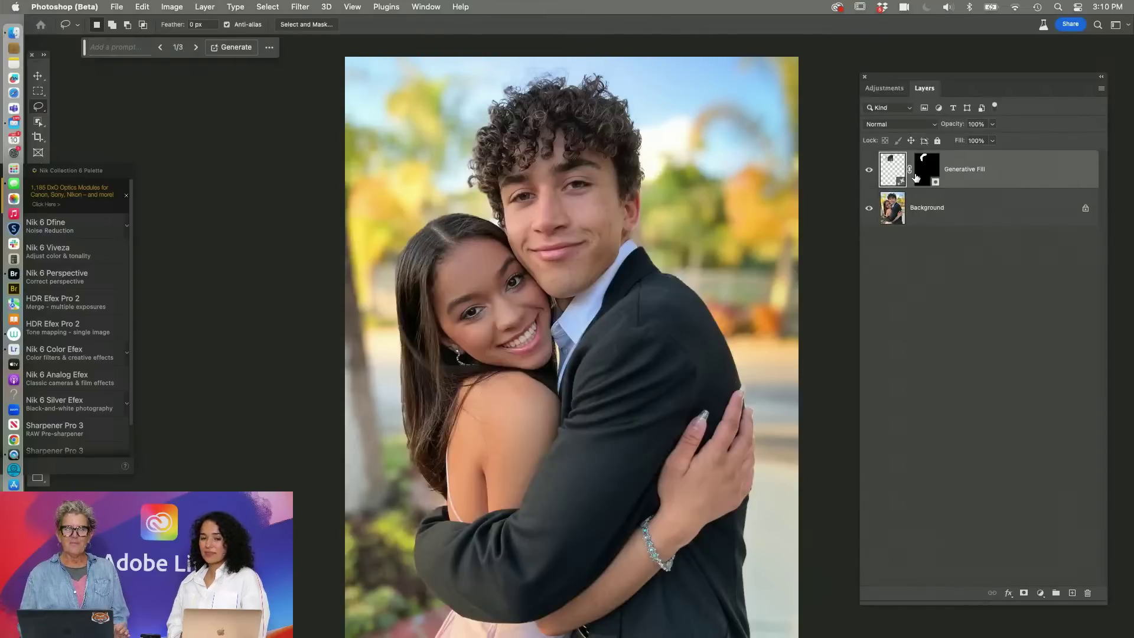
{"action": "left_click", "coordinate": [885, 90]}
- Browse the full preset collection and apply the Warm Contrast preset from Photo Repair
{"action": "left_click", "coordinate": [909, 135]}
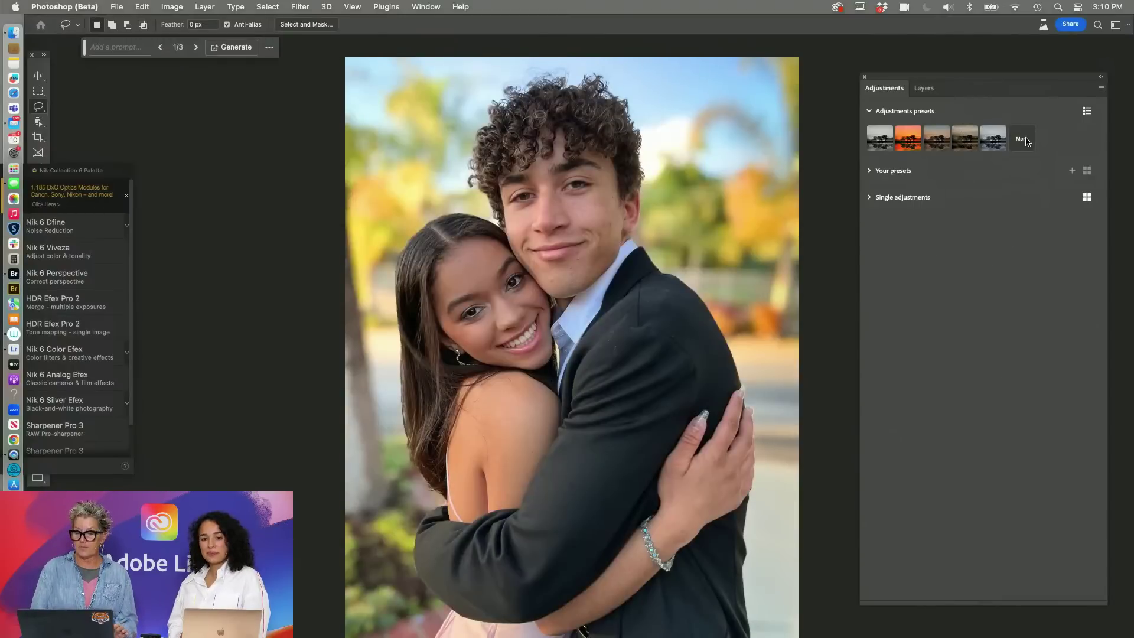
{"action": "left_click", "coordinate": [1022, 140]}
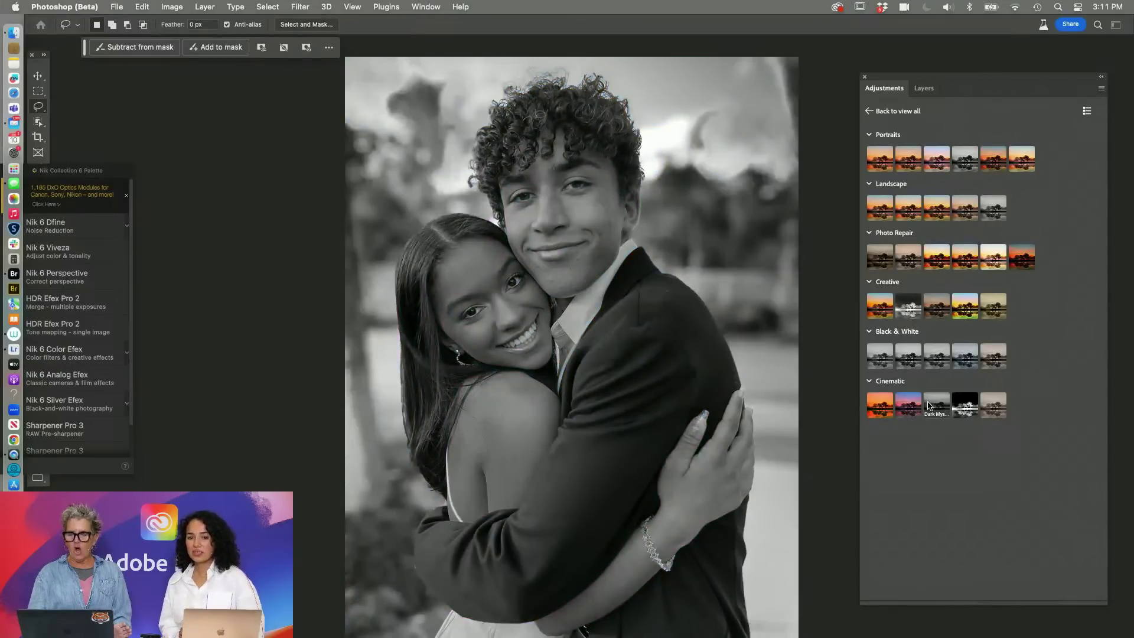
{"action": "left_click", "coordinate": [881, 264]}
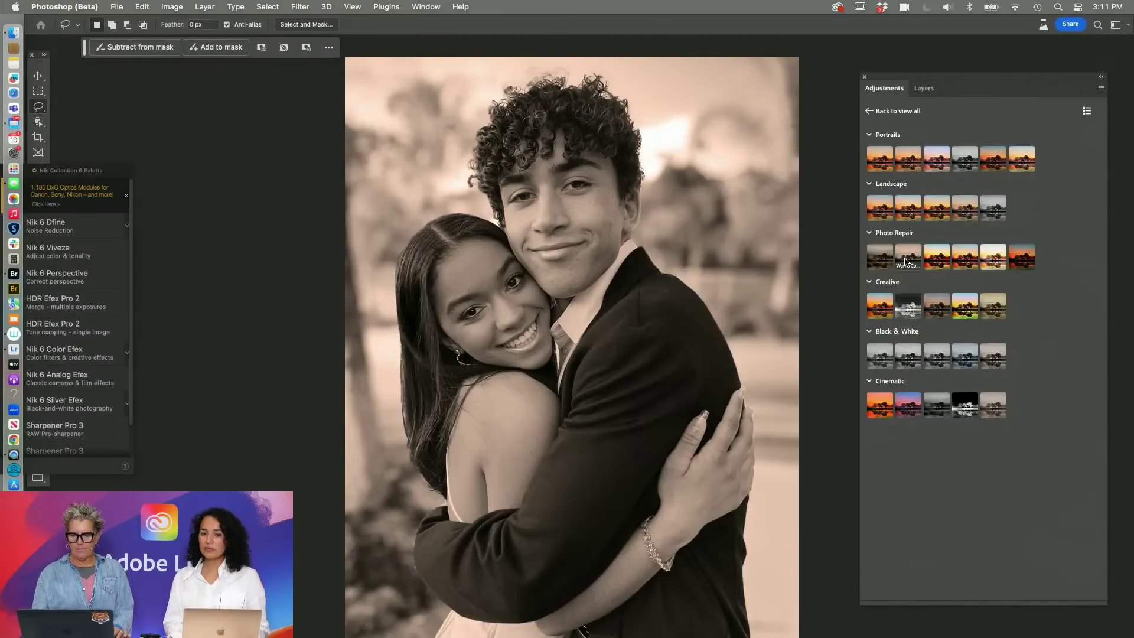
{"action": "left_click", "coordinate": [906, 260]}
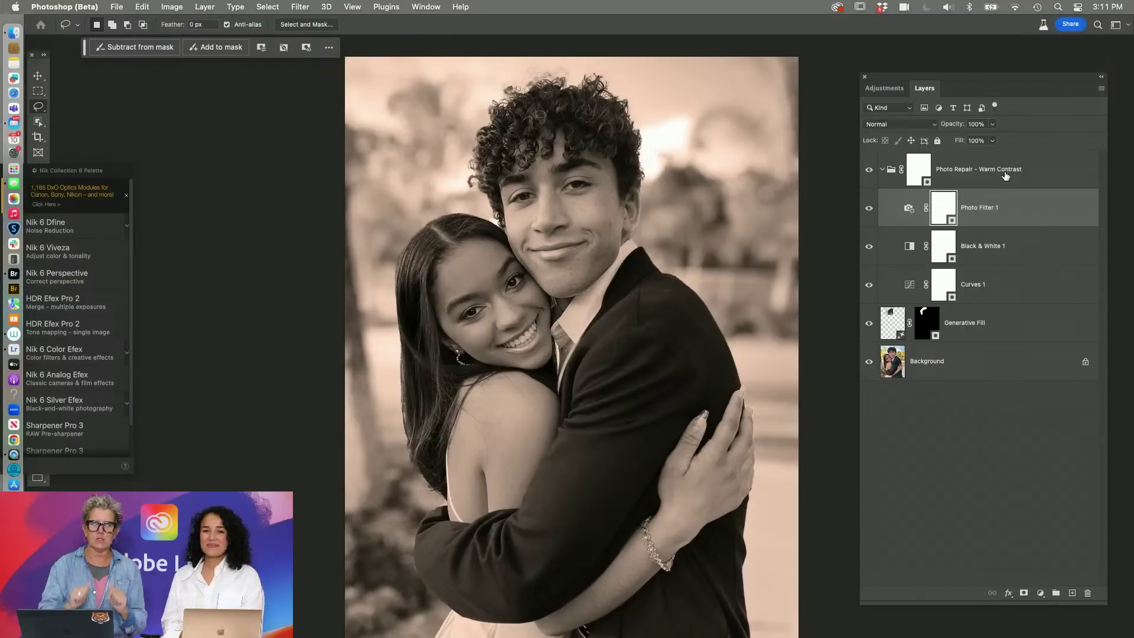
- Hide and restore the Warm Contrast group's adjustment layers to check what each one contributes
{"action": "left_click_drag", "start_coordinate": [869, 208], "coordinate": [871, 285]}
{"action": "left_click", "coordinate": [871, 285]}
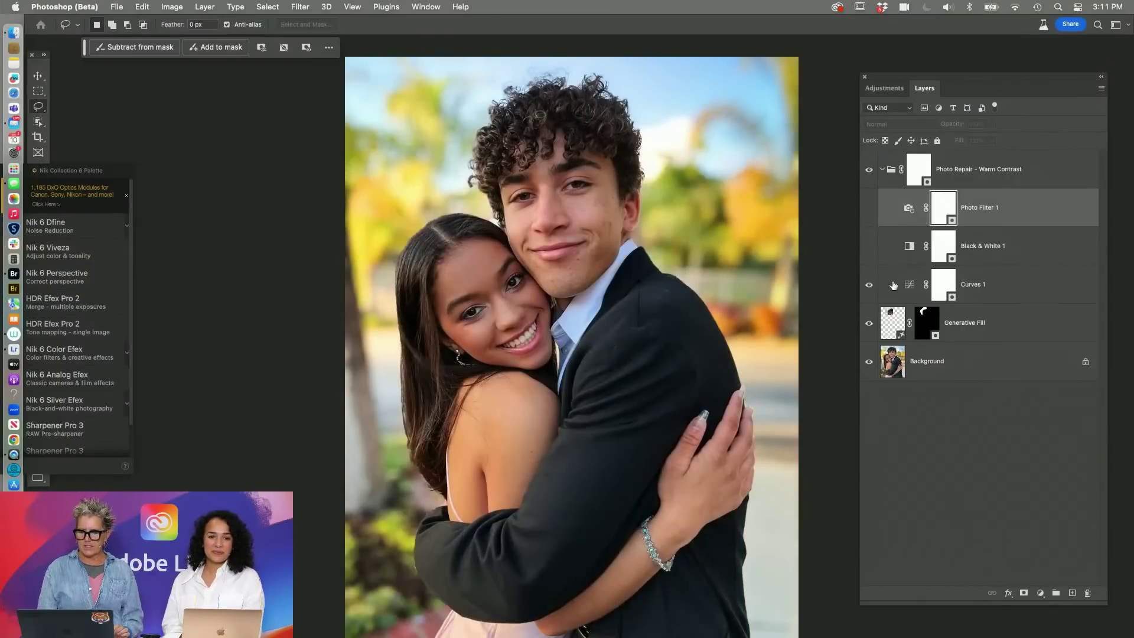
{"action": "left_click", "coordinate": [868, 262]}
{"action": "left_click", "coordinate": [867, 222]}
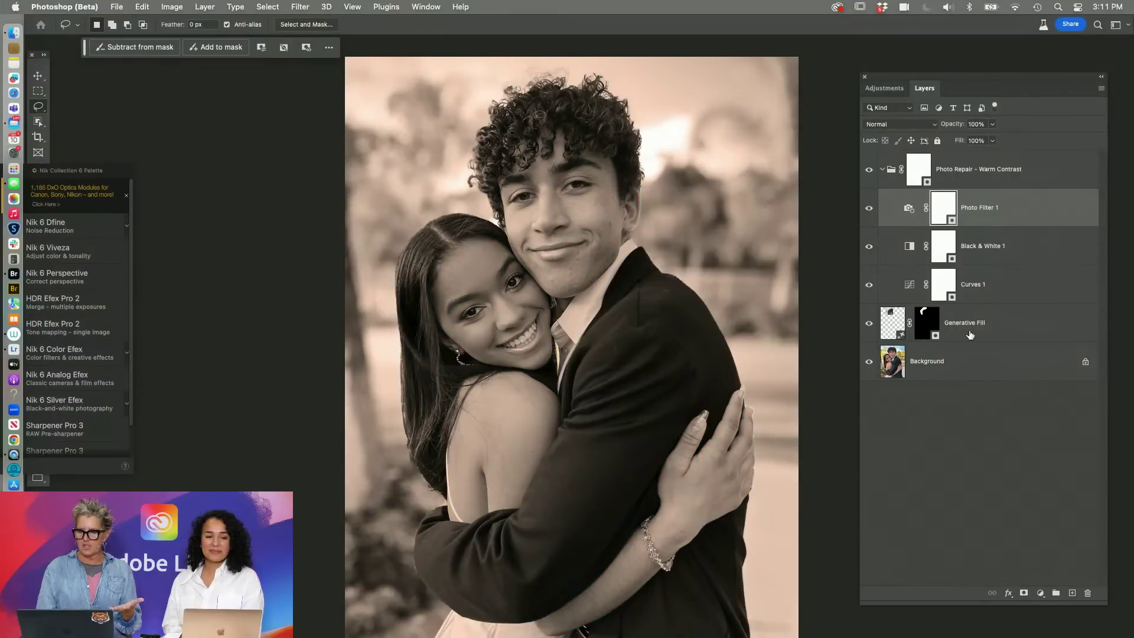
- Open the Curves 1 adjustment and lift its shadow point to Input 42, Output 66
{"action": "left_click", "coordinate": [975, 290]}
{"action": "double_click", "coordinate": [911, 286]}
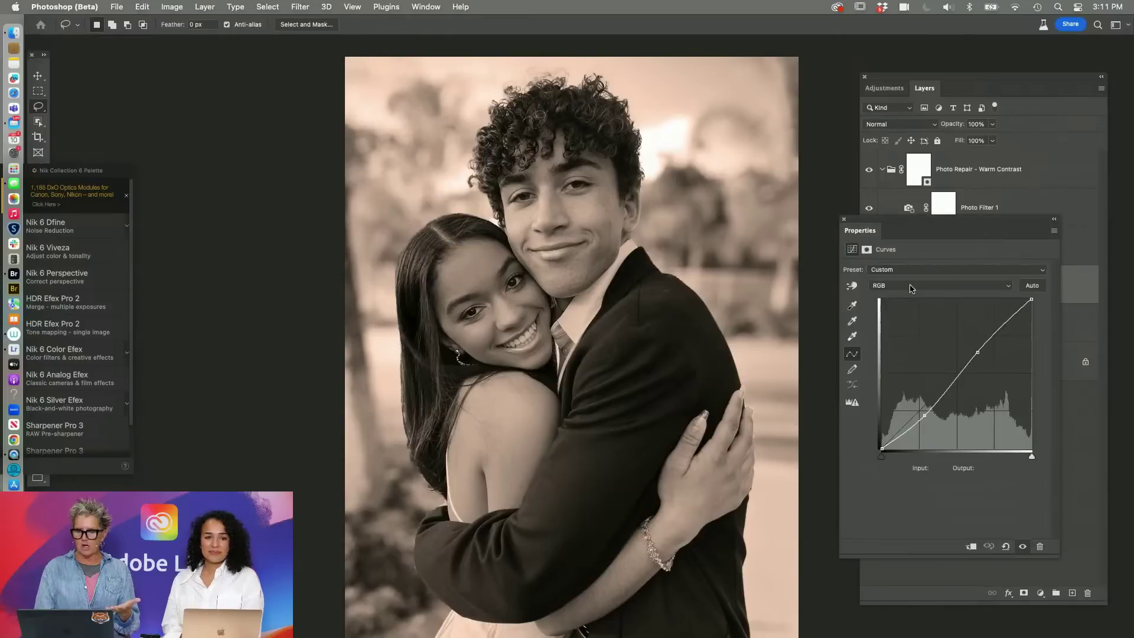
{"action": "left_click_drag", "start_coordinate": [925, 415], "coordinate": [907, 409]}
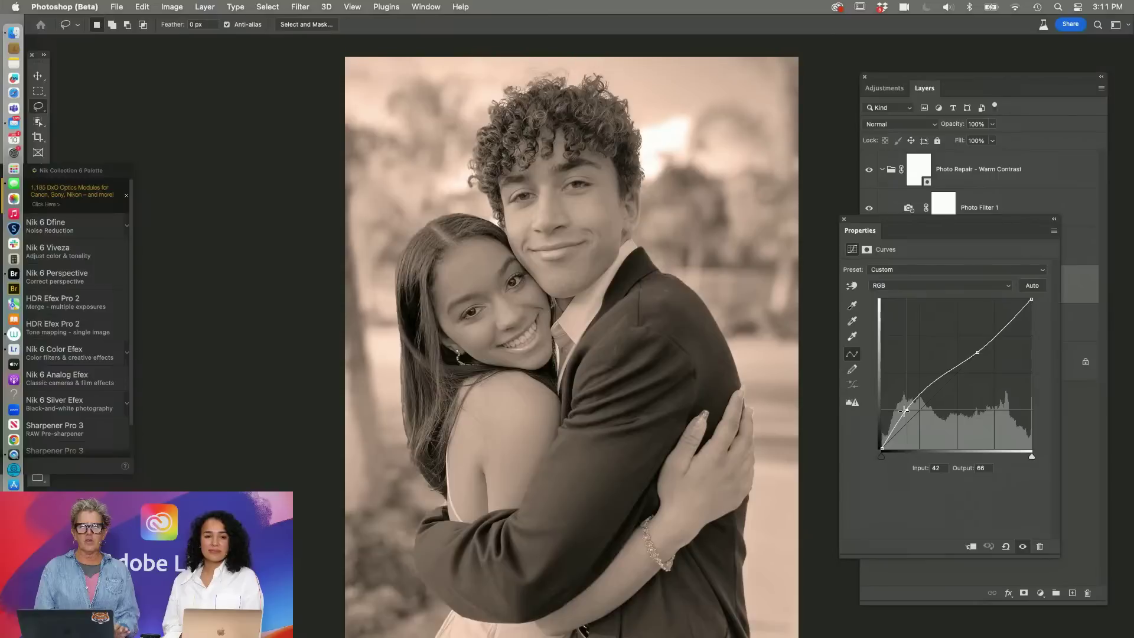
- Close the Nik Collection palette and paint black over the couple's faces and the woman's shoulder on the Curves 1 mask with a 700 px brush
{"action": "left_click", "coordinate": [1066, 289]}
{"action": "left_click", "coordinate": [944, 284]}
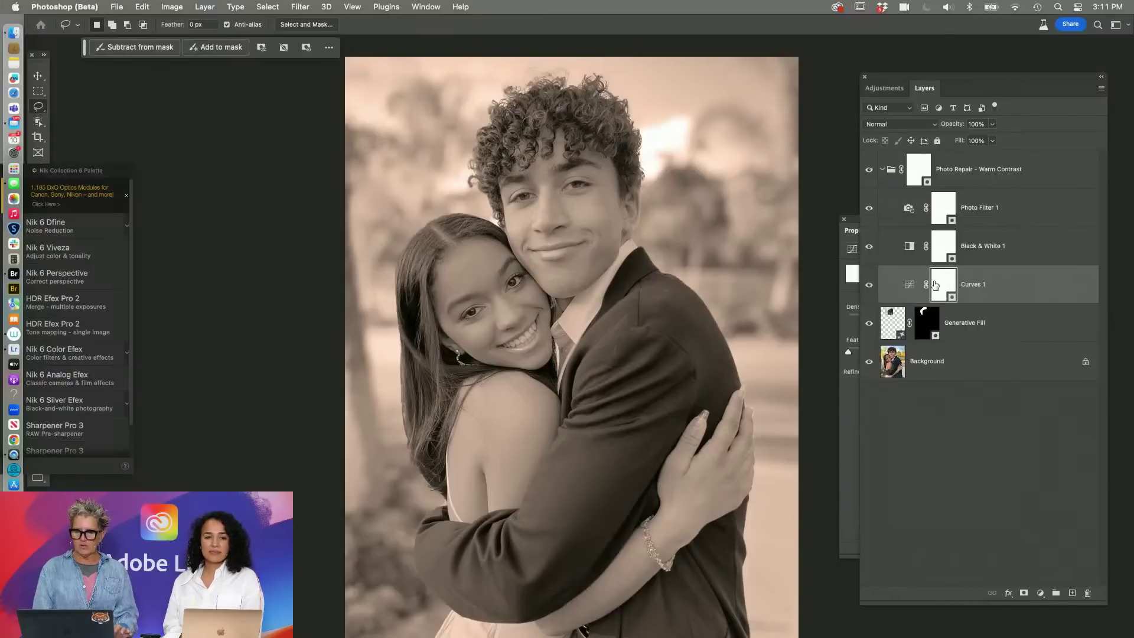
{"action": "key", "text": "b"}
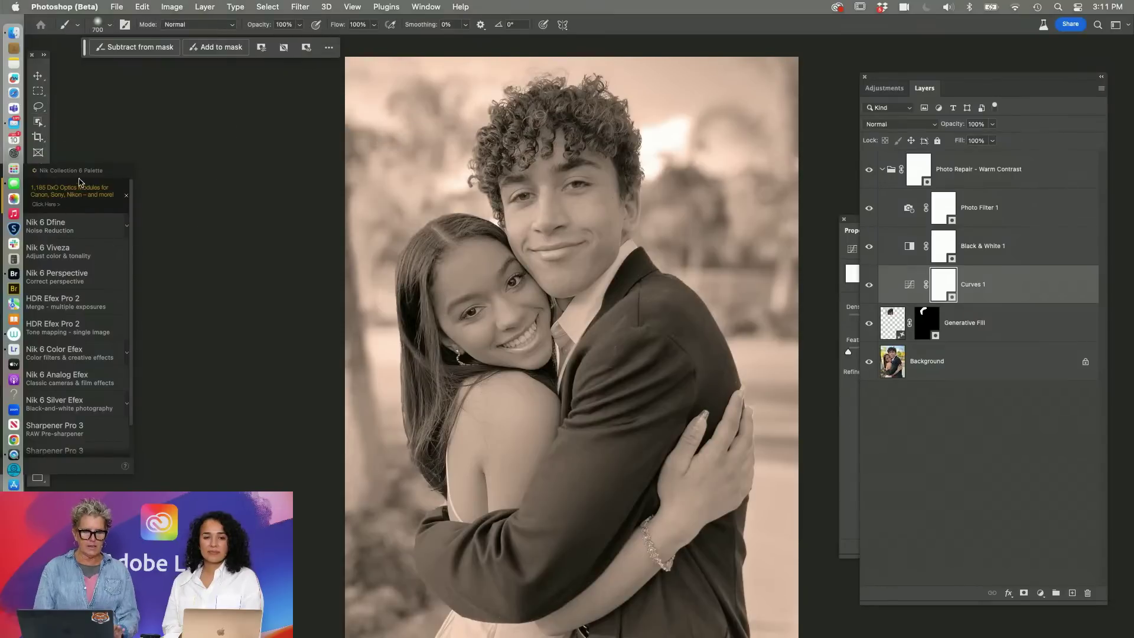
{"action": "left_click_drag", "start_coordinate": [101, 178], "coordinate": [191, 177]}
{"action": "left_click", "coordinate": [126, 171]}
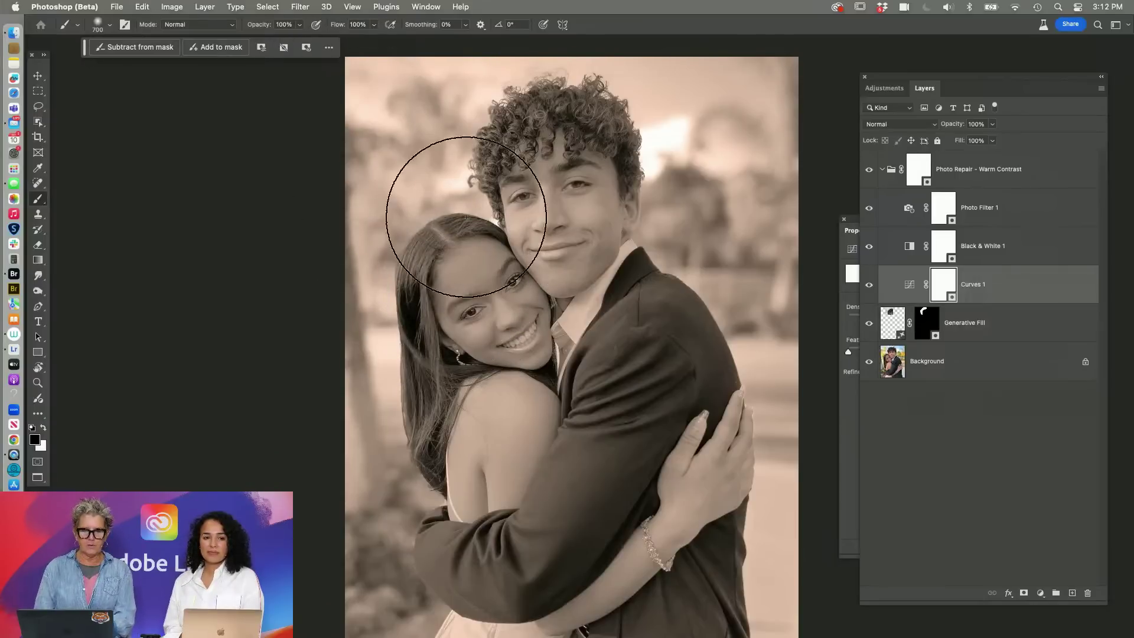
{"action": "mouse_move", "coordinate": [511, 274]}
{"action": "left_mouse_down"}
{"action": "mouse_move", "coordinate": [526, 279]}
{"action": "mouse_move", "coordinate": [558, 240]}
{"action": "mouse_move", "coordinate": [500, 306]}
{"action": "mouse_move", "coordinate": [532, 265]}
{"action": "mouse_move", "coordinate": [494, 418]}
{"action": "mouse_move", "coordinate": [531, 496]}
{"action": "left_mouse_up"}
{"action": "left_click_drag", "start_coordinate": [569, 203], "coordinate": [565, 172]}
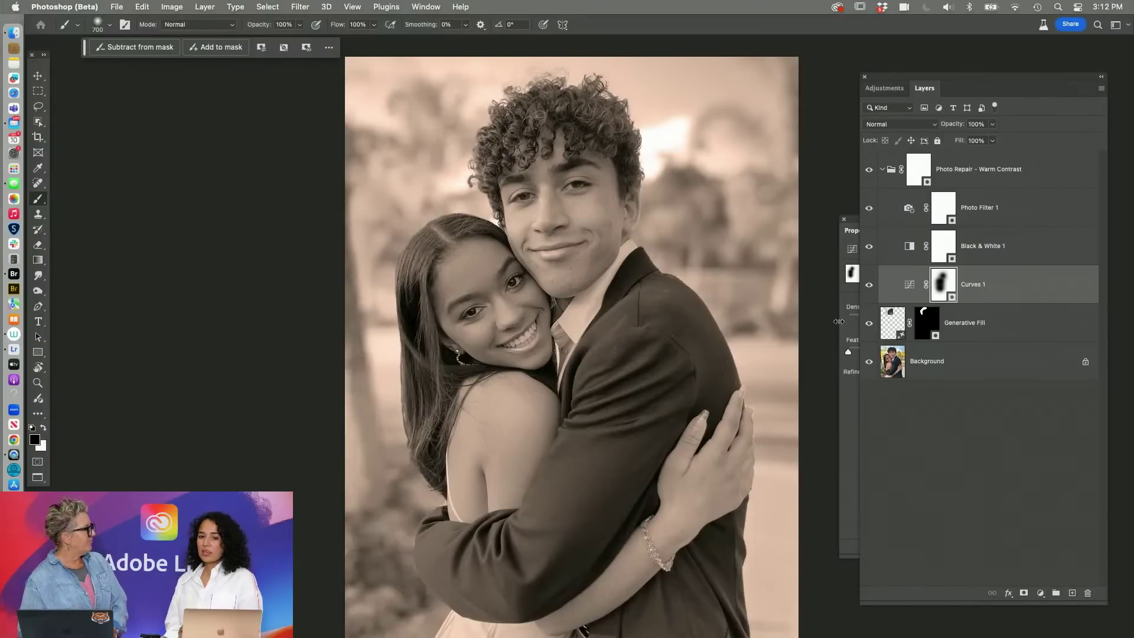
- Collapse the Warm Contrast group, apply the Sepia preset from Photo Repair, and collapse its new layer group
{"action": "left_click", "coordinate": [882, 170]}
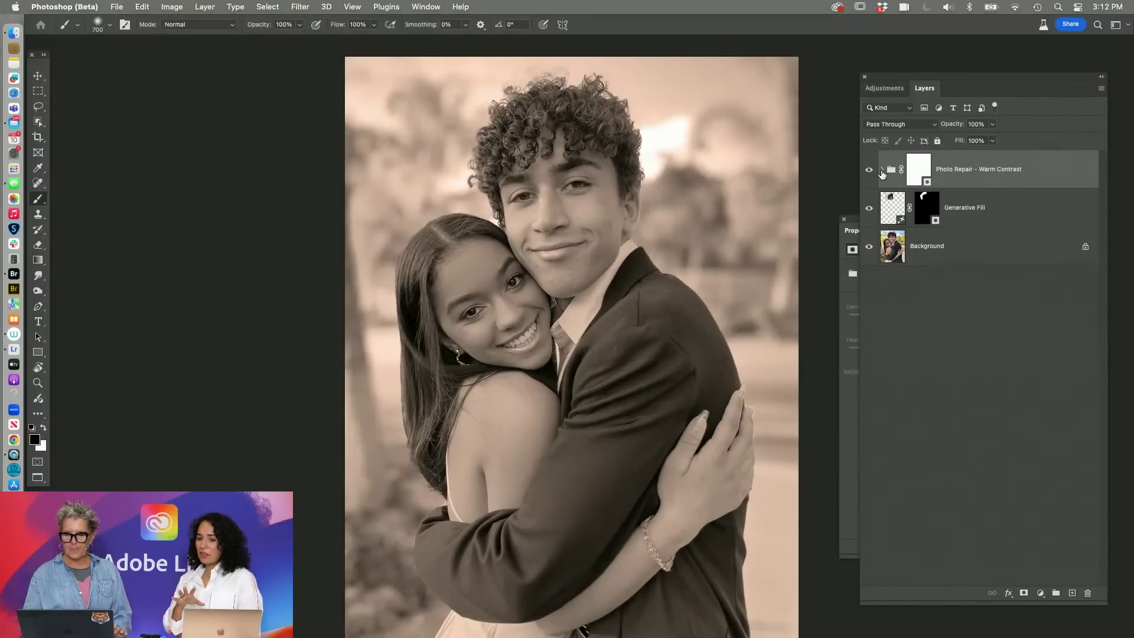
{"action": "left_click", "coordinate": [890, 92]}
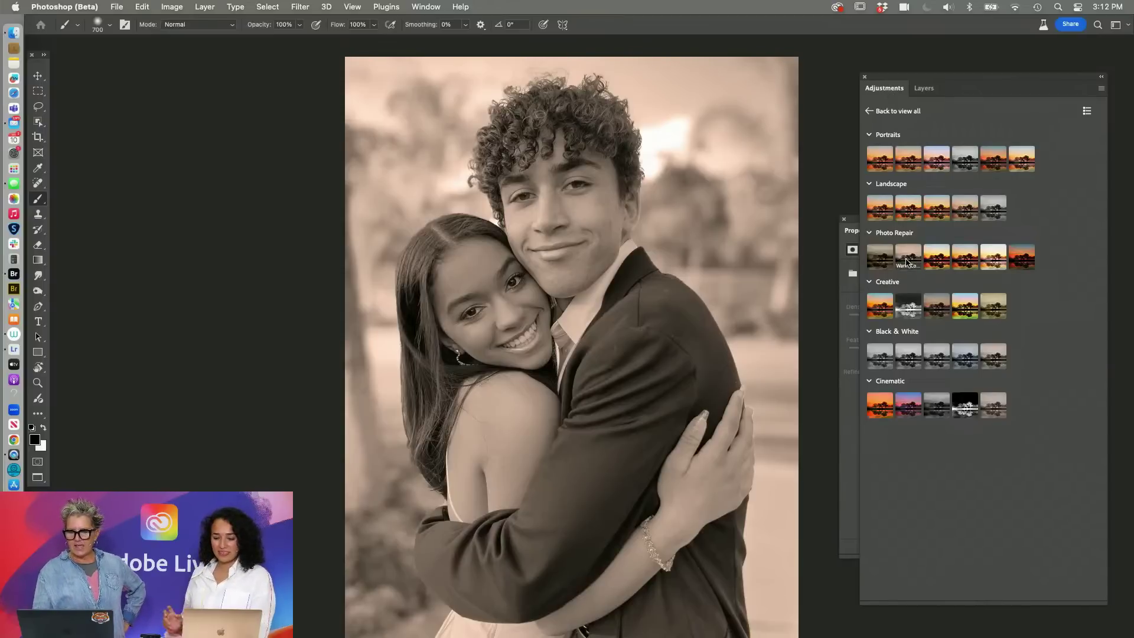
{"action": "mouse_move", "coordinate": [893, 260]}
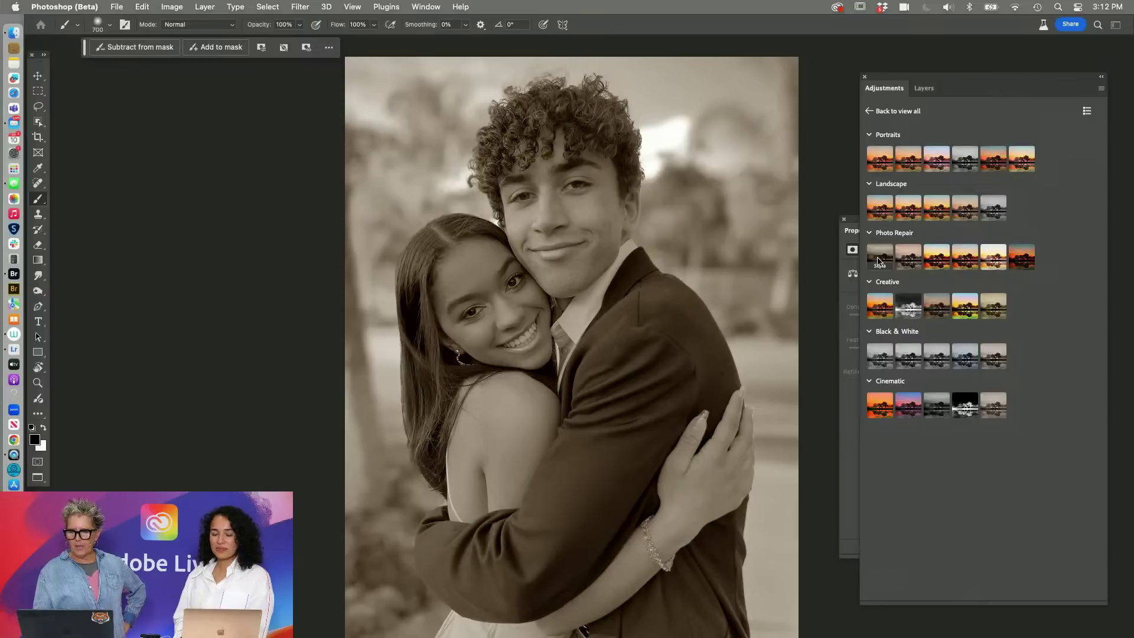
{"action": "left_click", "coordinate": [879, 262]}
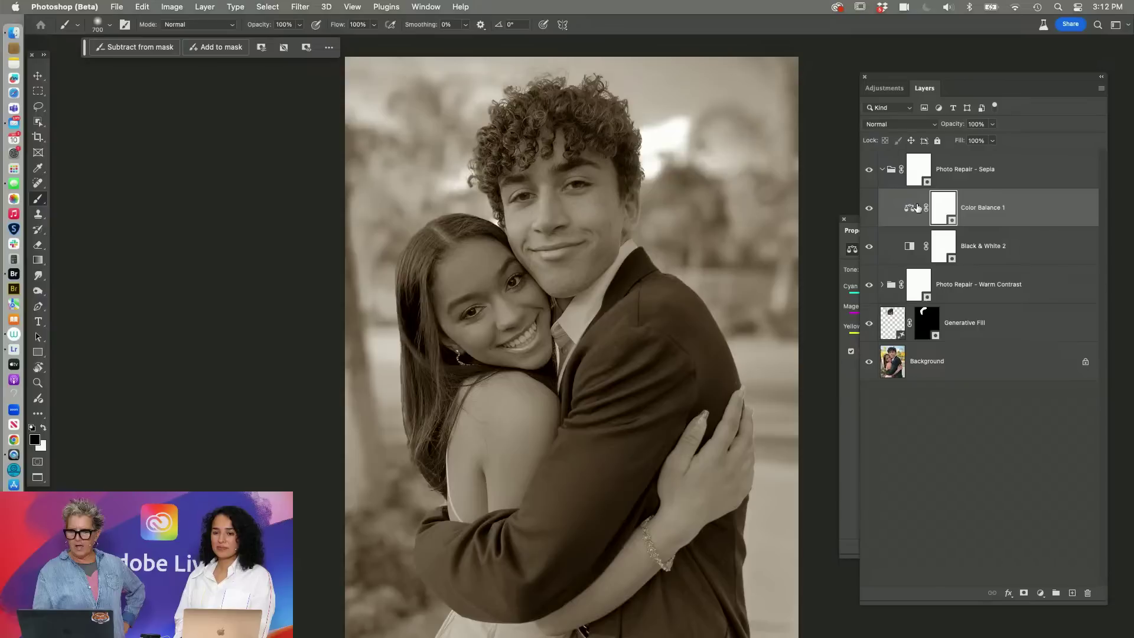
{"action": "left_click", "coordinate": [882, 170]}
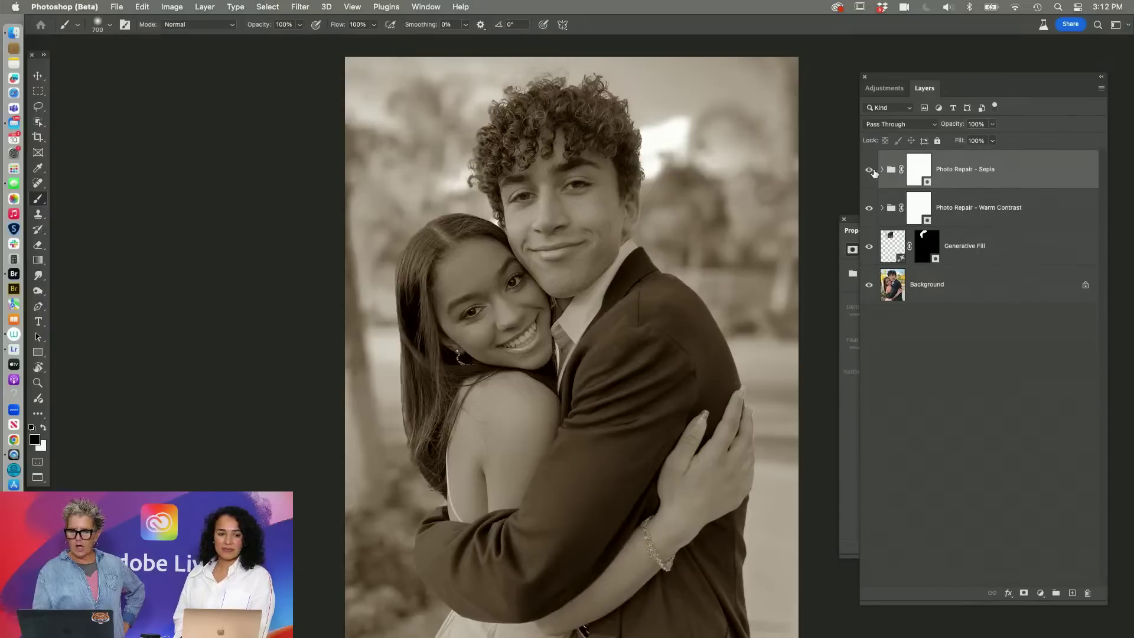
- Compare the photo with the Sepia group hidden and shown, and set the group's opacity to 36%
{"action": "left_click", "coordinate": [869, 170]}
{"action": "left_click", "coordinate": [869, 171]}
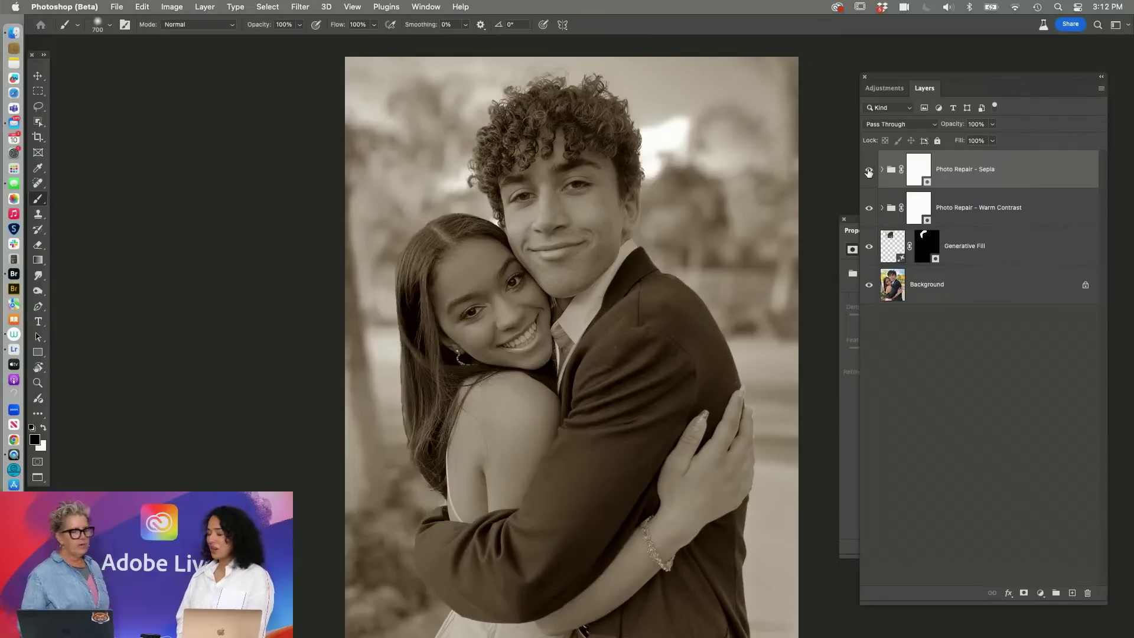
{"action": "left_click", "coordinate": [930, 124]}
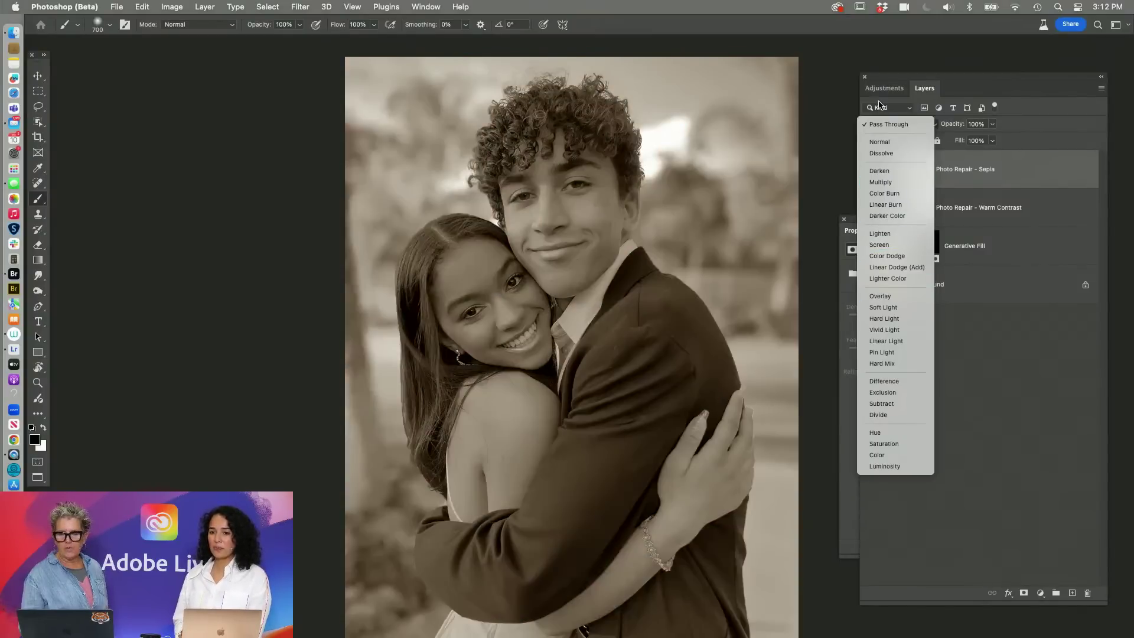
{"action": "left_click", "coordinate": [880, 106]}
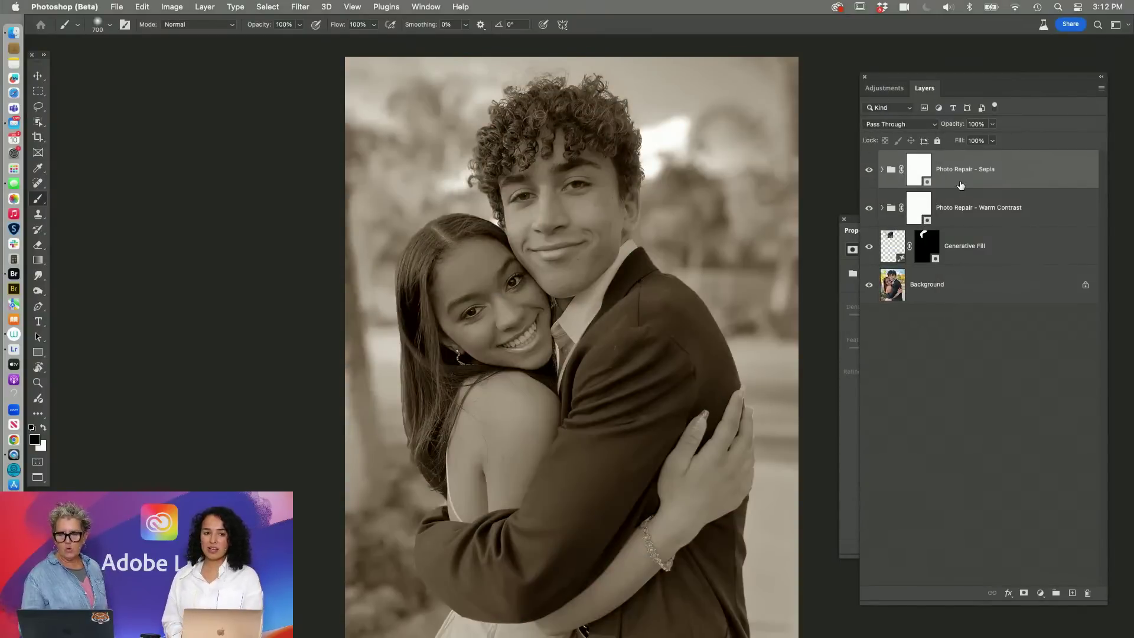
{"action": "left_click", "coordinate": [869, 173]}
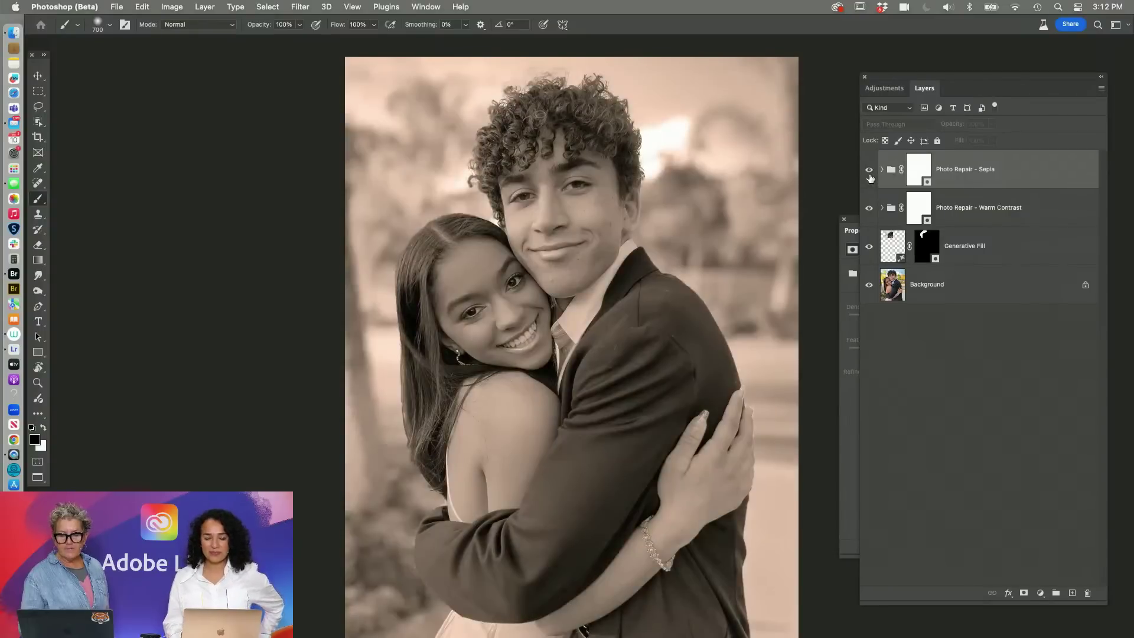
{"action": "left_click", "coordinate": [869, 170]}
{"action": "left_click", "coordinate": [993, 124]}
{"action": "left_click_drag", "start_coordinate": [994, 139], "coordinate": [961, 148]}
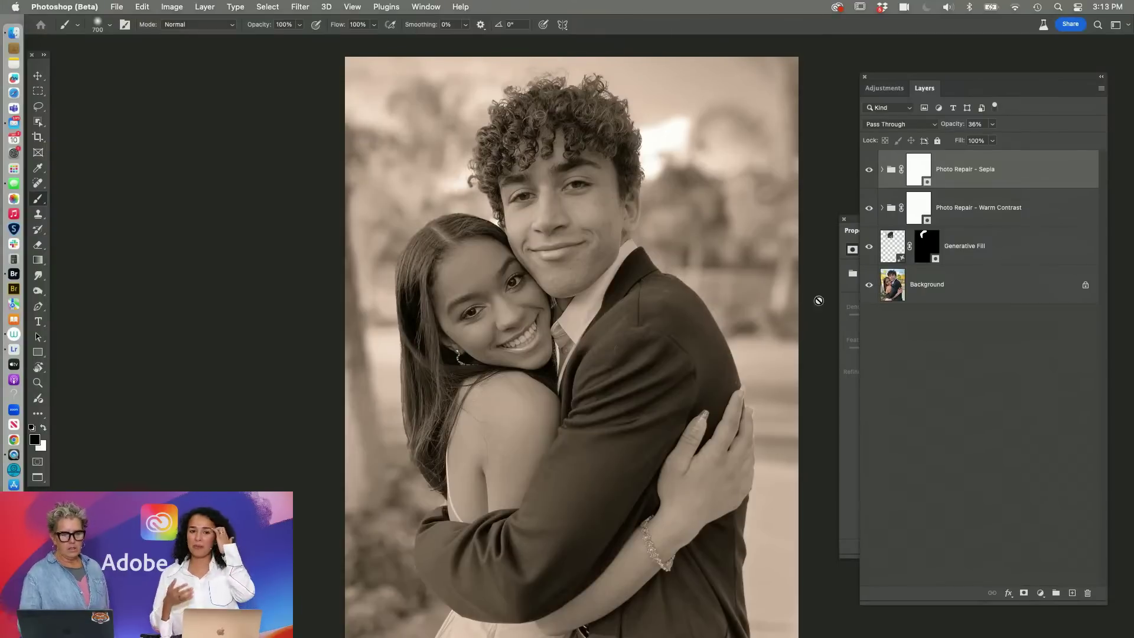
- Switch to the Keynote presentation, show the Object Select Overlay Color slide, move its window down and return to Photoshop
{"action": "key", "text": "super+Tab"}
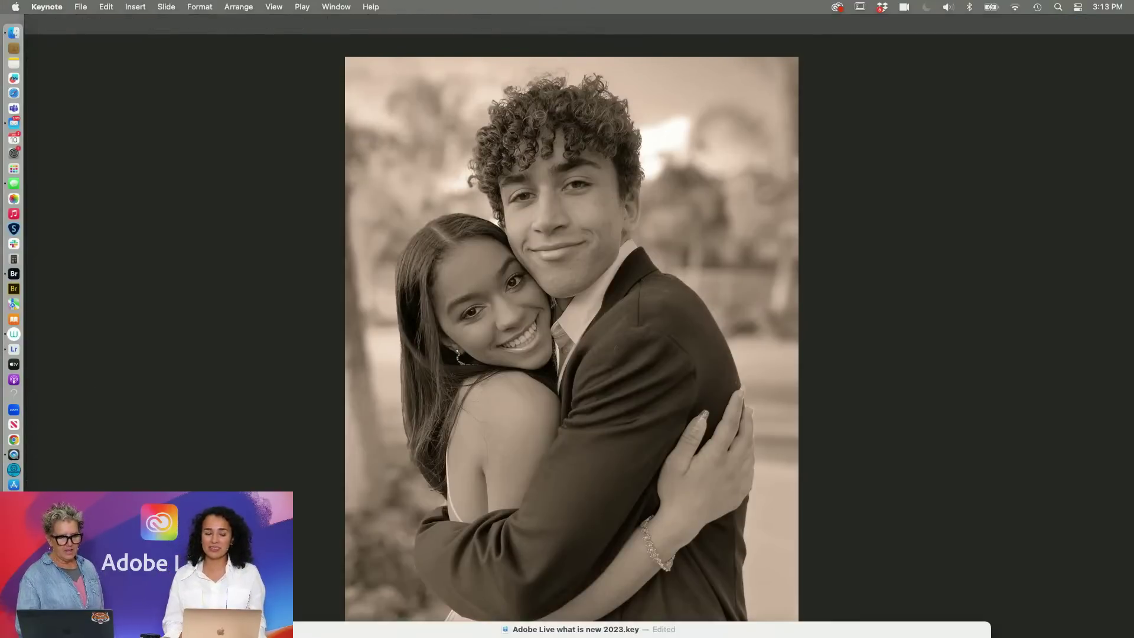
{"action": "left_click_drag", "start_coordinate": [101, 116], "coordinate": [105, 23]}
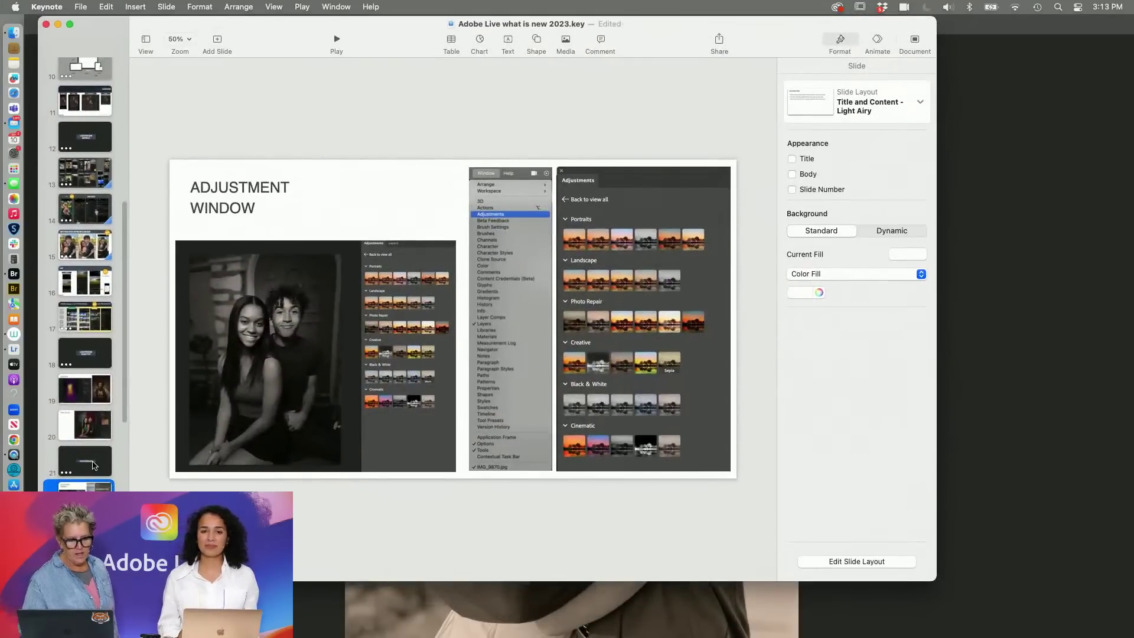
{"action": "key", "text": "Down"}
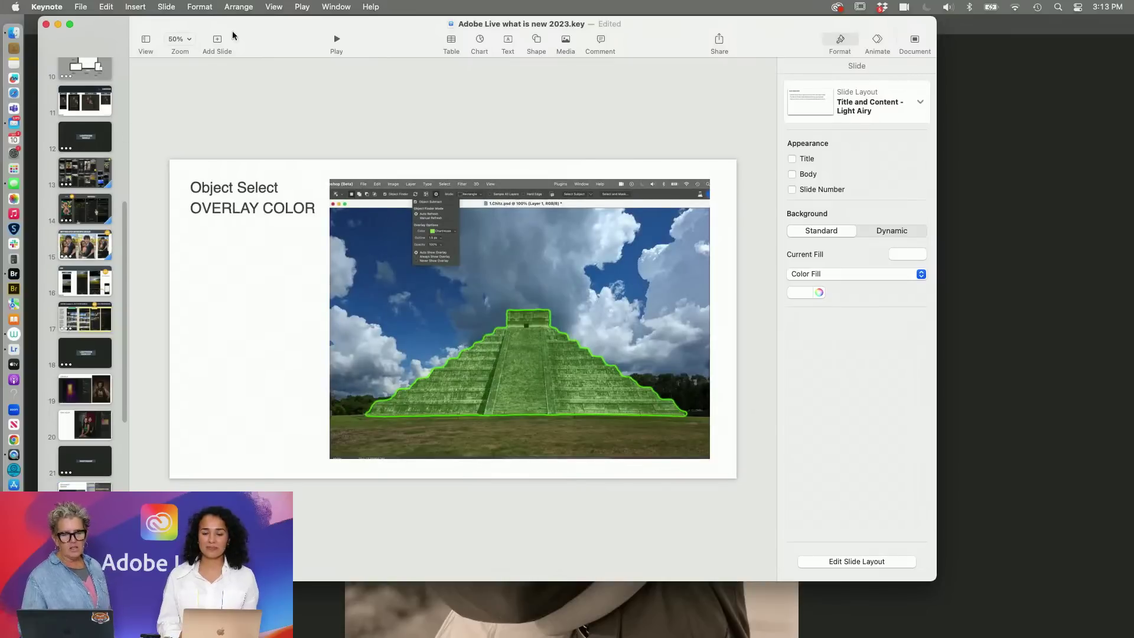
{"action": "left_click_drag", "start_coordinate": [269, 39], "coordinate": [313, 400]}
{"action": "left_click", "coordinate": [277, 261]}
- Close the couple's photo without saving and open 1.Chitz.jpg from the 3. Photoshop folder in LIVE_Adobe LIVE at MAX 2023
{"action": "key", "text": "super+w"}
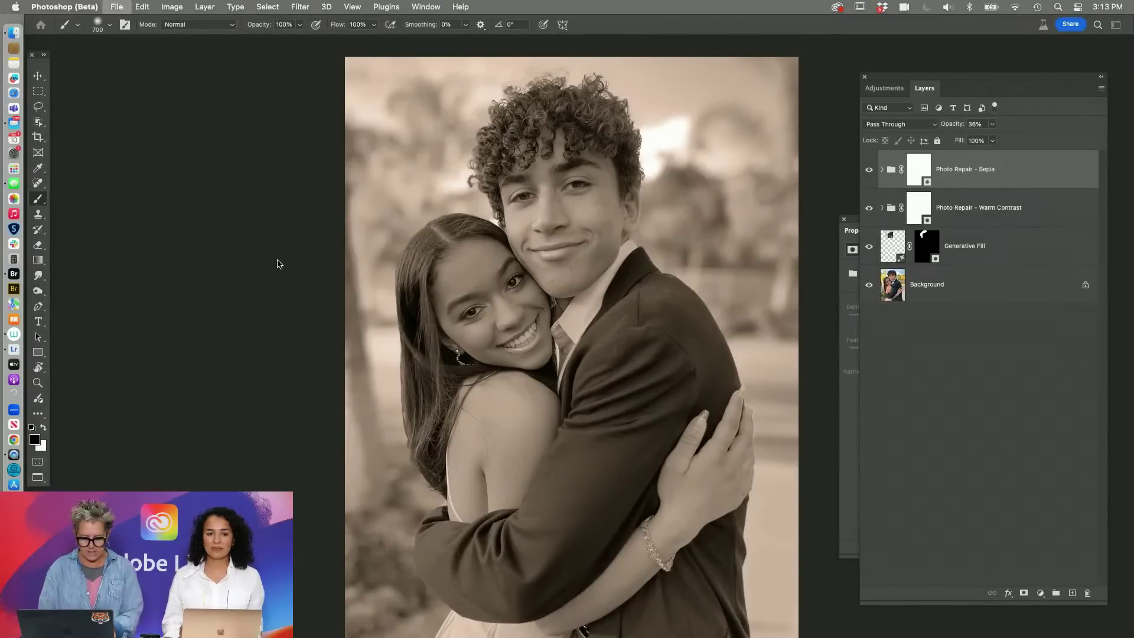
{"action": "key", "text": "super+d"}
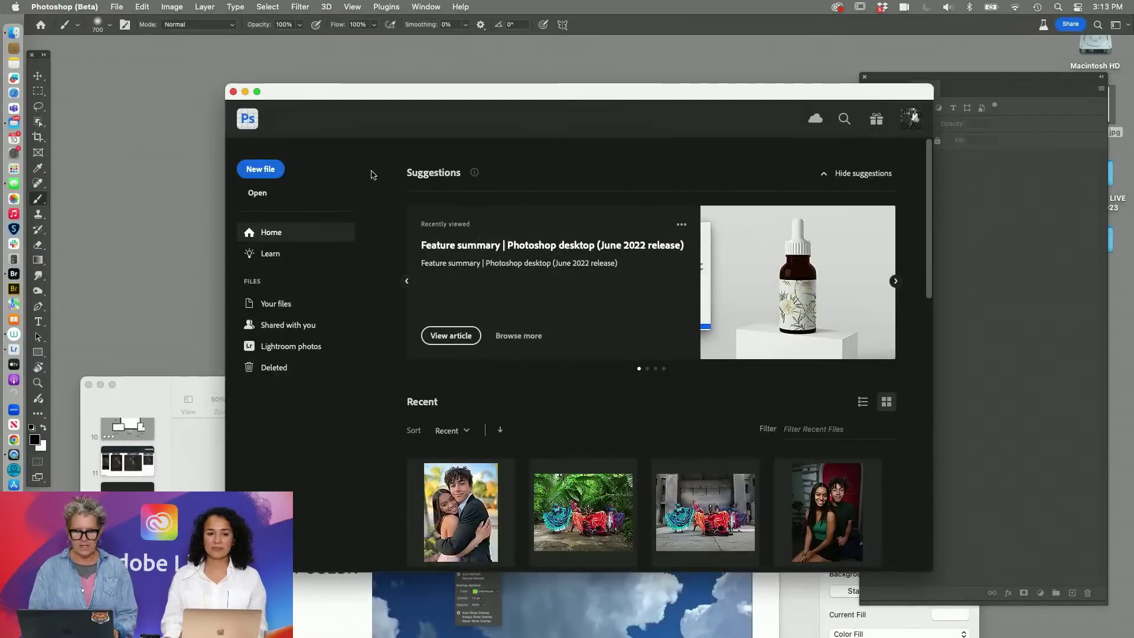
{"action": "left_click", "coordinate": [233, 92]}
{"action": "key", "text": "super+q"}
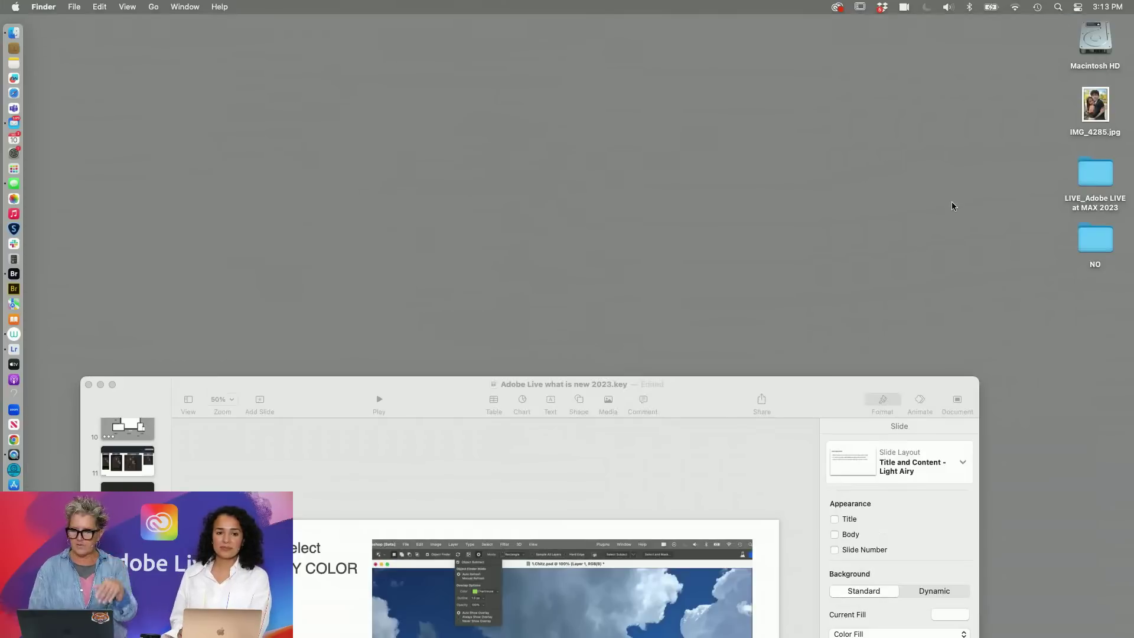
{"action": "double_click", "coordinate": [1089, 204]}
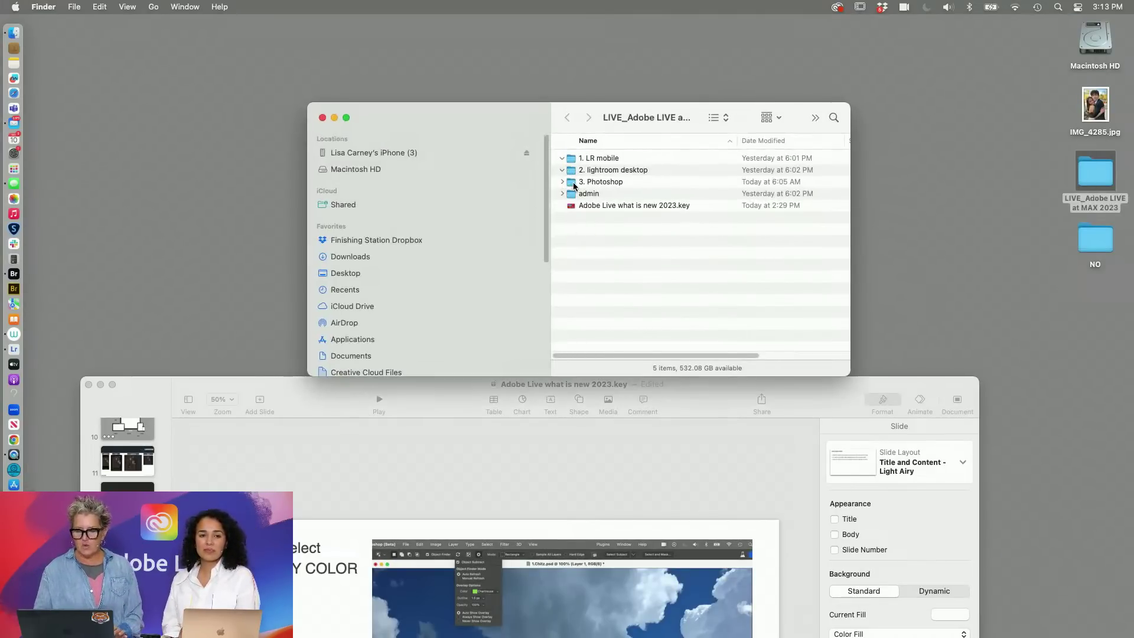
{"action": "left_click", "coordinate": [574, 183]}
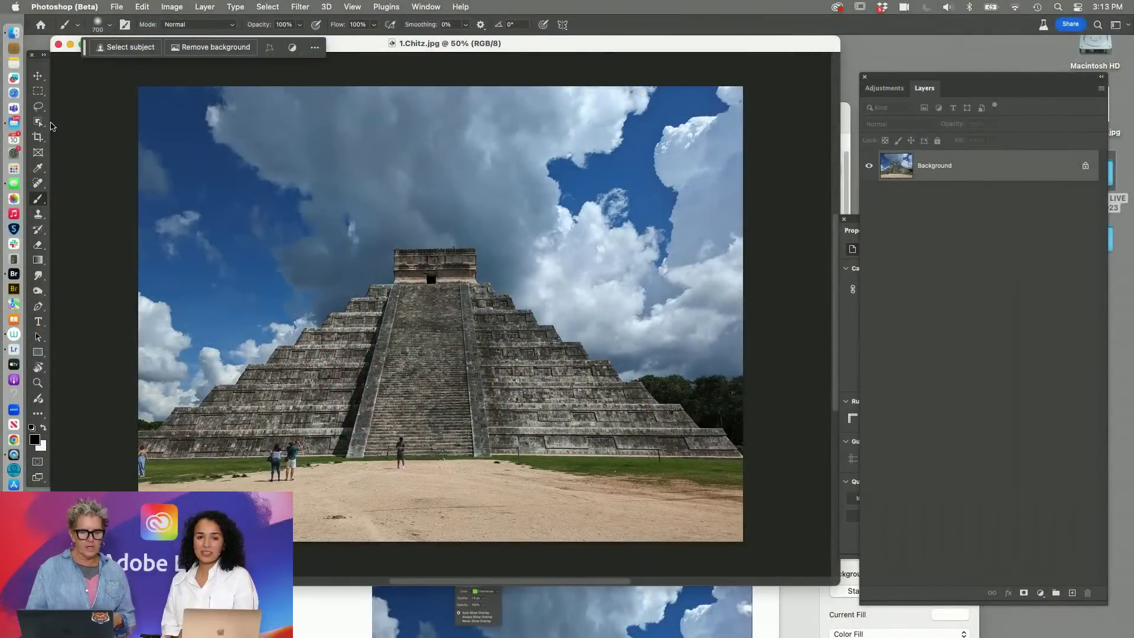
- With the Object Selection tool active, place the contextual task bar above the photo in full-screen mode and pin it there
{"action": "left_click", "coordinate": [39, 122]}
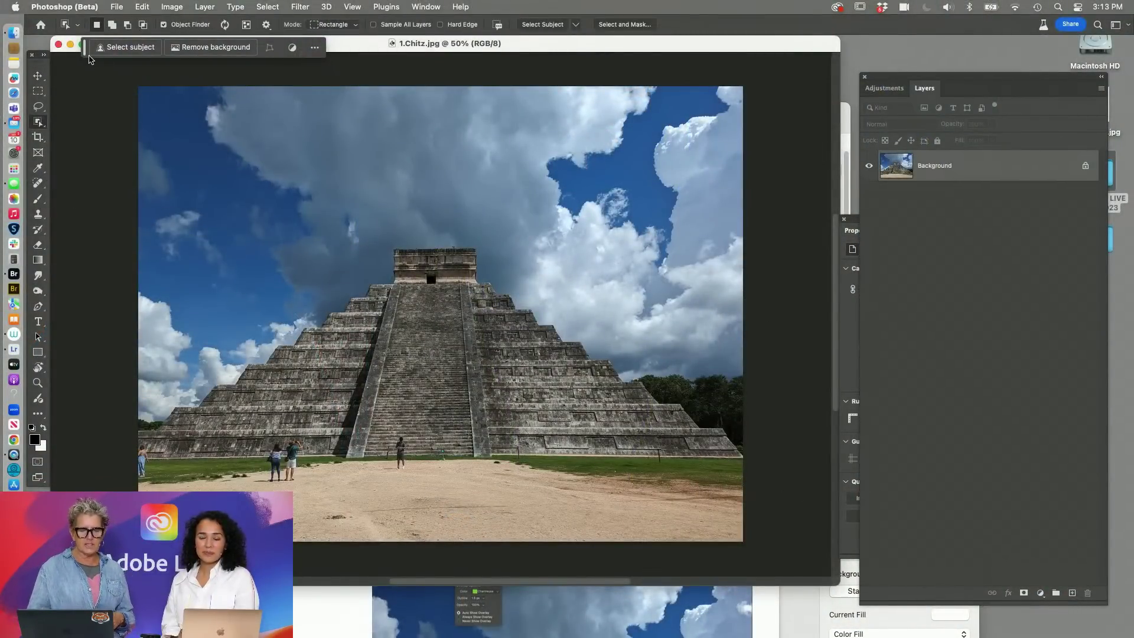
{"action": "left_click_drag", "start_coordinate": [90, 51], "coordinate": [593, 72]}
{"action": "key", "text": "f"}
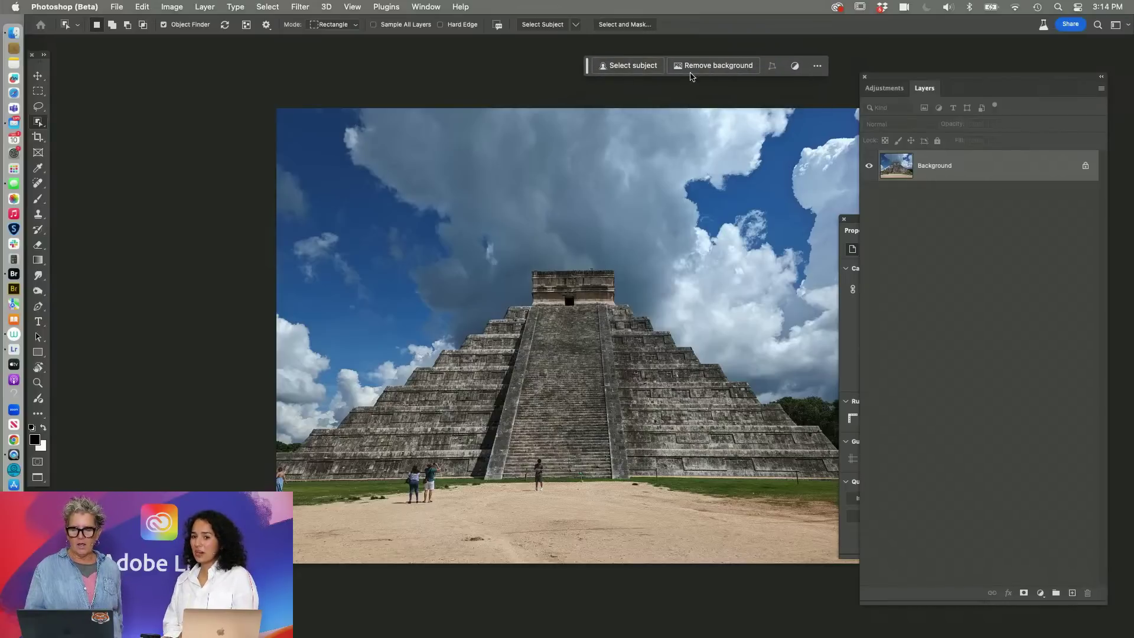
{"action": "left_click", "coordinate": [818, 65]}
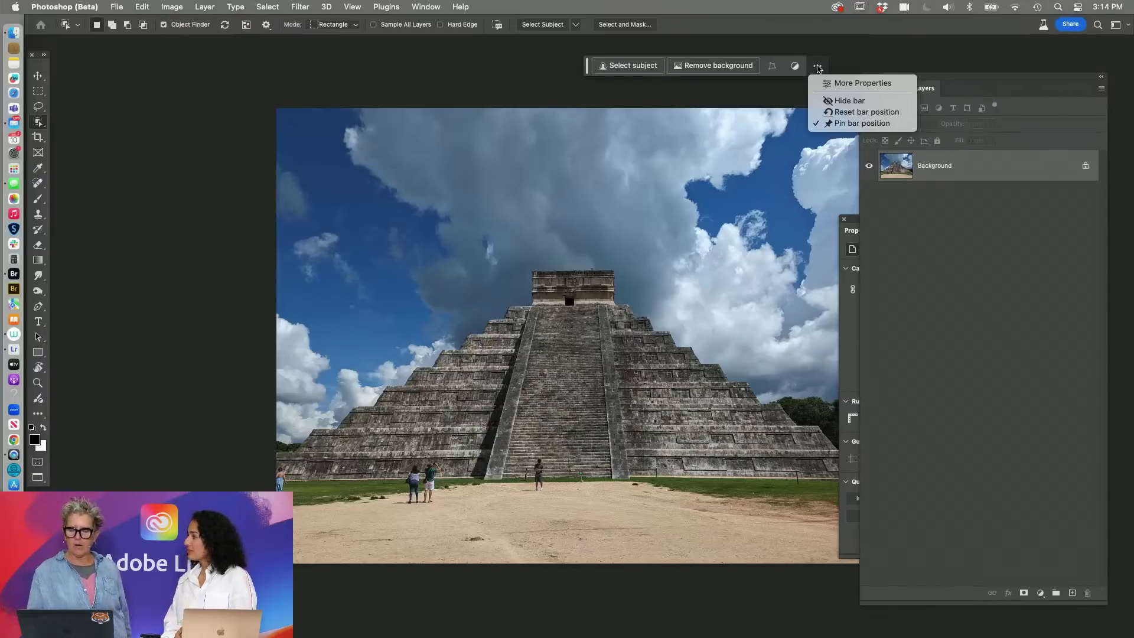
{"action": "left_click", "coordinate": [839, 124]}
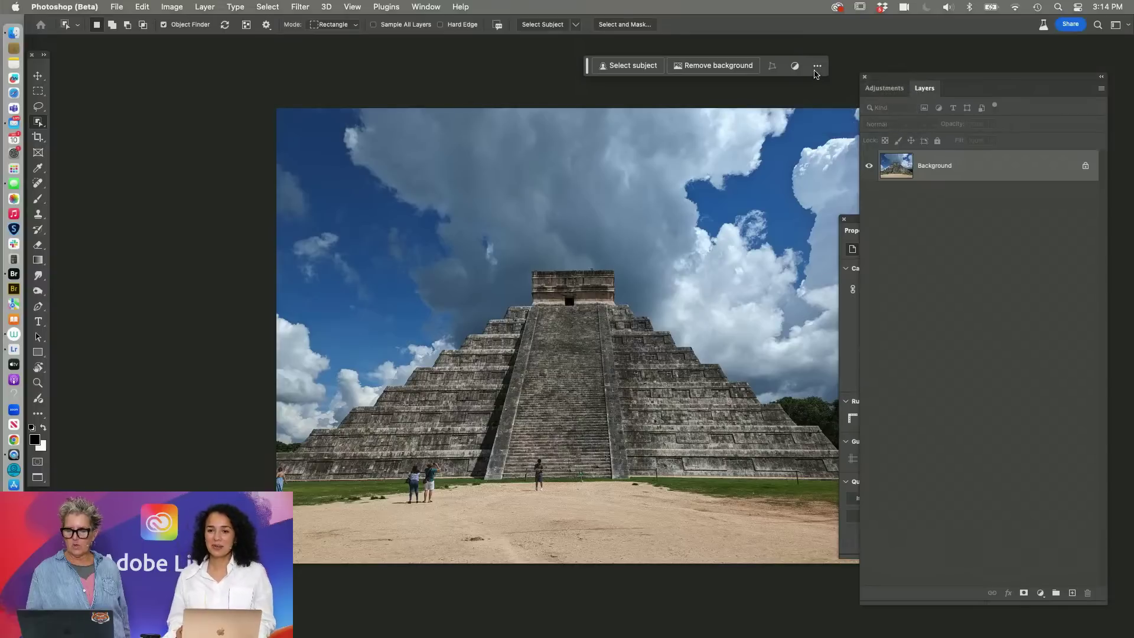
{"action": "left_click", "coordinate": [818, 65]}
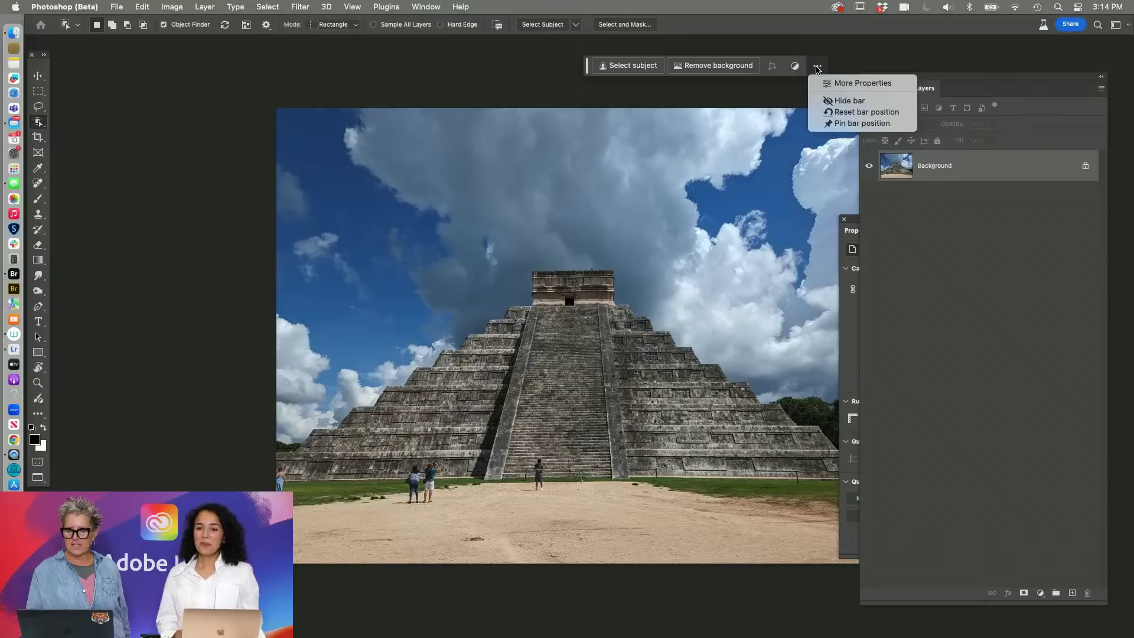
{"action": "left_click", "coordinate": [835, 123]}
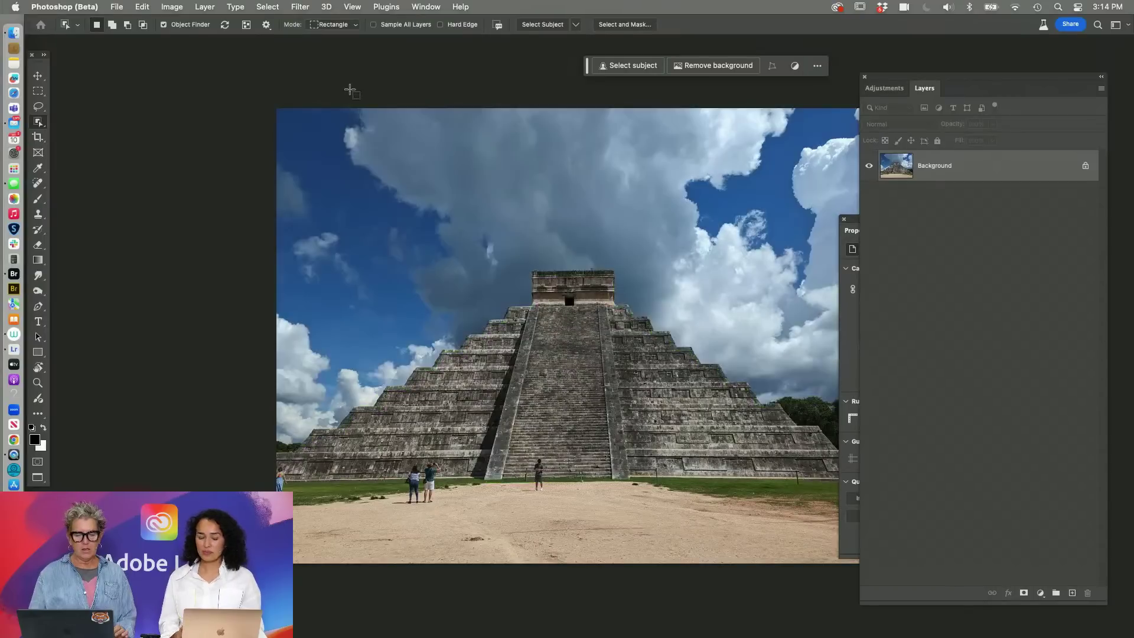
- Change the Object Selection tool's overlay color to Magenta
{"action": "left_click", "coordinate": [266, 26]}
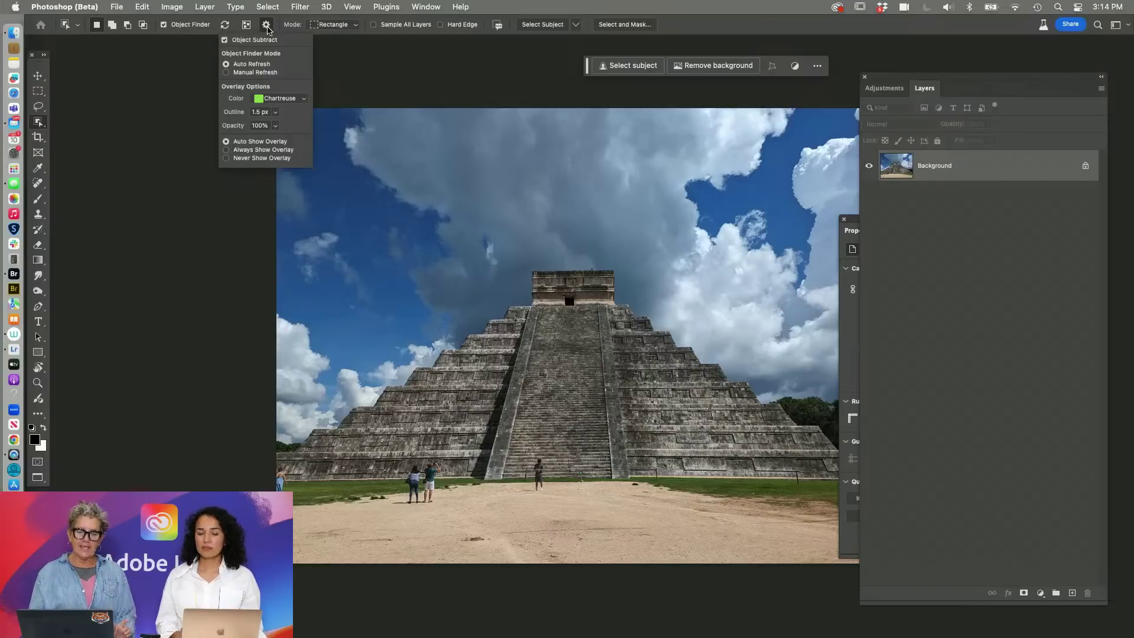
{"action": "left_click", "coordinate": [295, 96]}
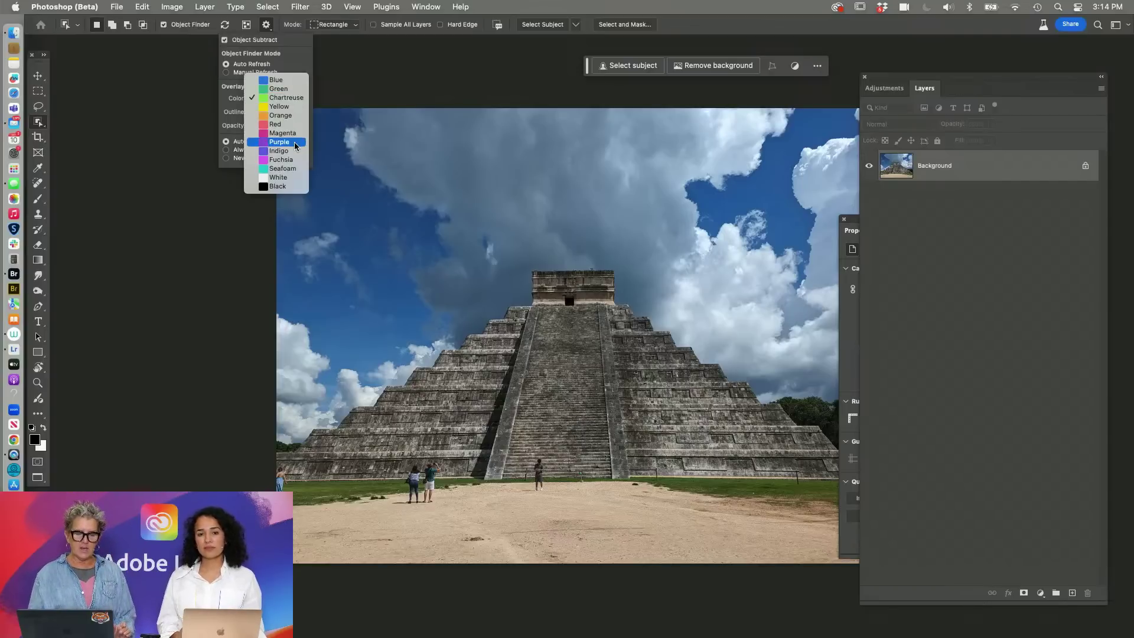
{"action": "left_click", "coordinate": [286, 133]}
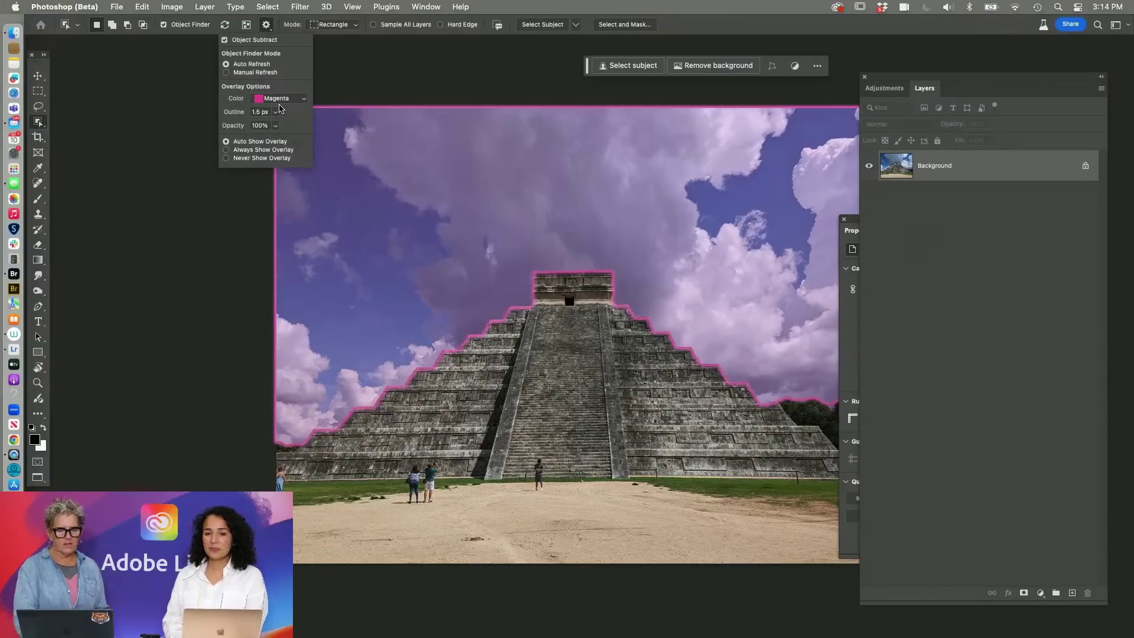
- Activate the Crop tool on the pyramid photo with its fill option set to Generative Expand
{"action": "left_click", "coordinate": [39, 78]}
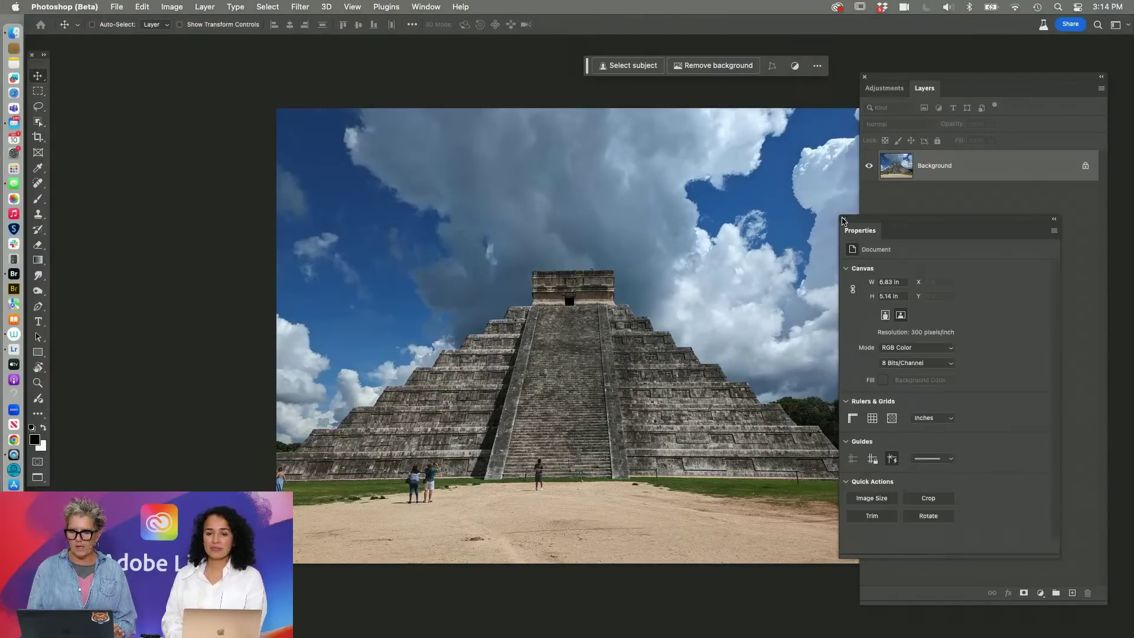
{"action": "key", "text": "super+0"}
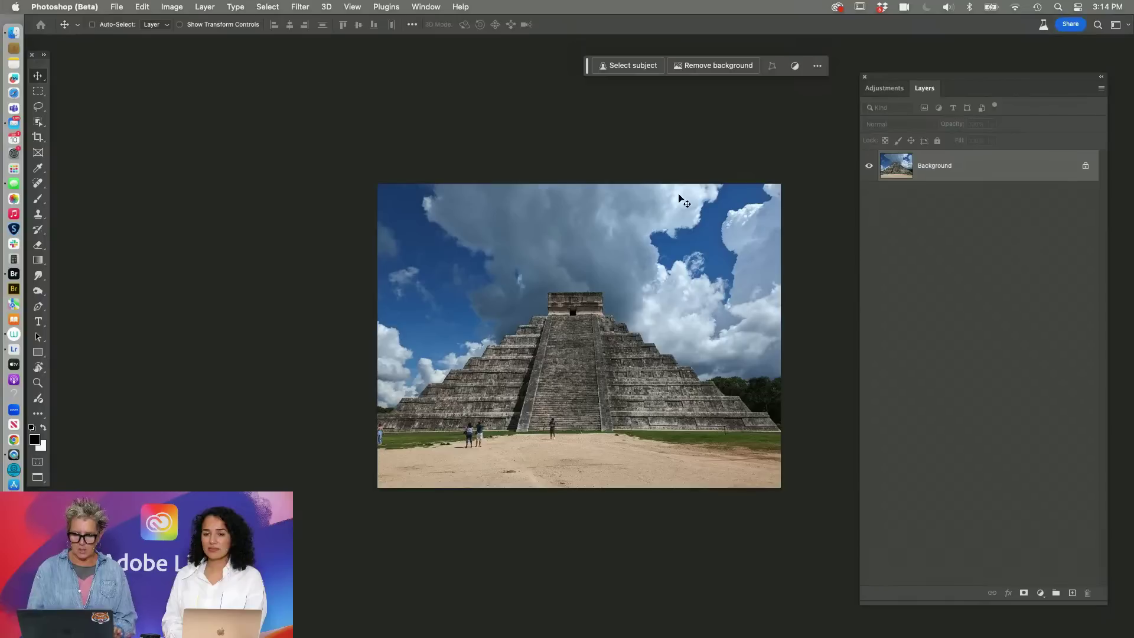
{"action": "left_click_drag", "start_coordinate": [615, 225], "coordinate": [551, 198]}
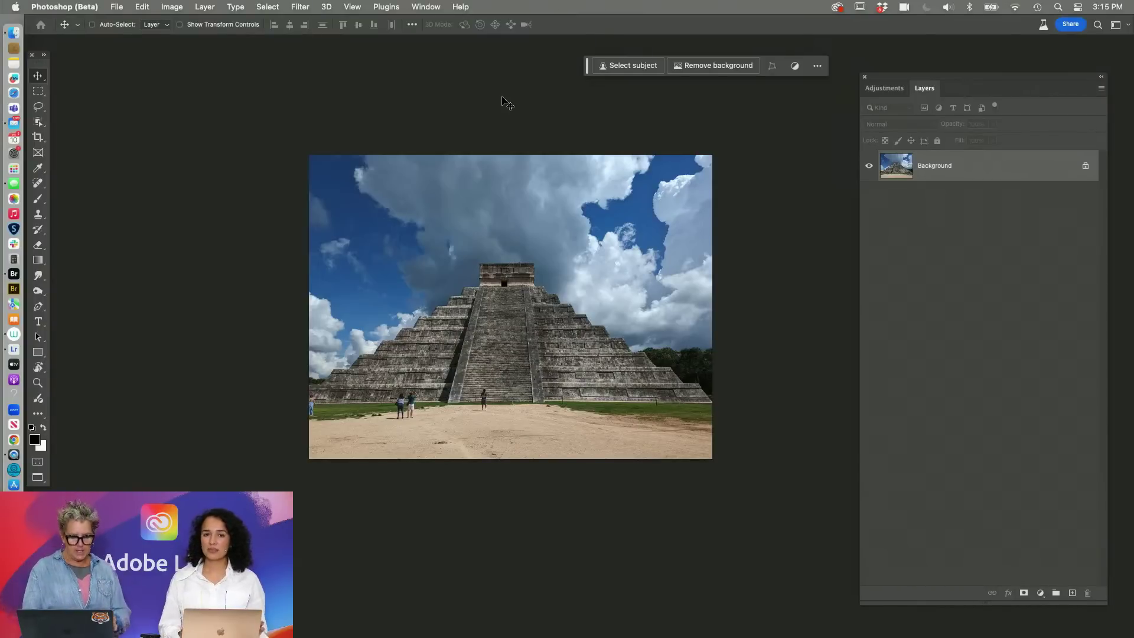
{"action": "key", "text": "c"}
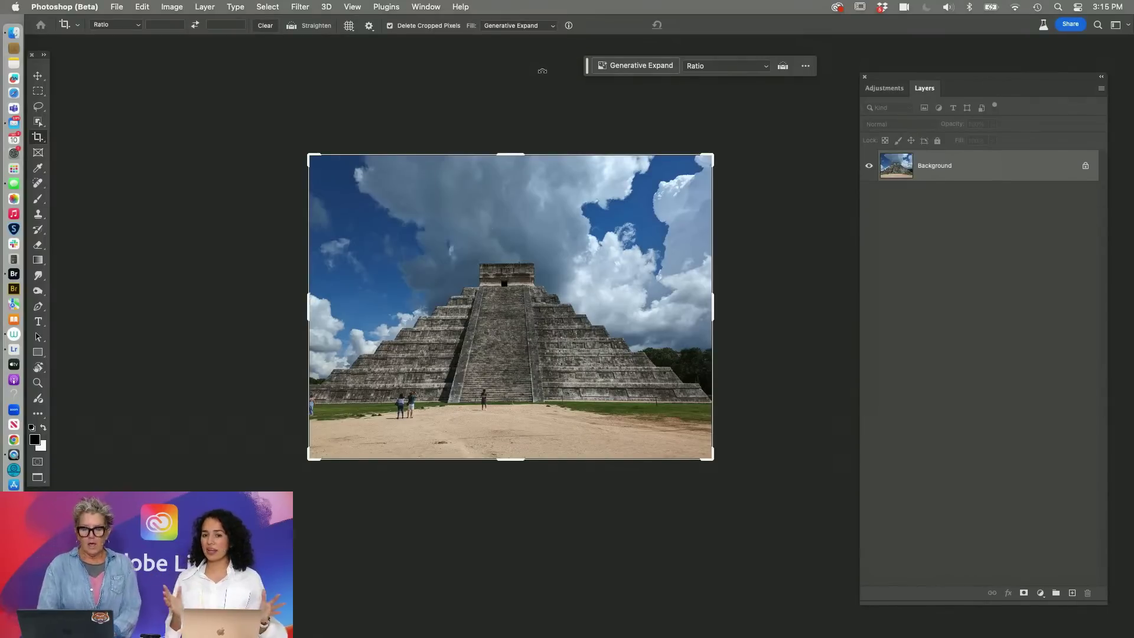
{"action": "left_click", "coordinate": [542, 30]}
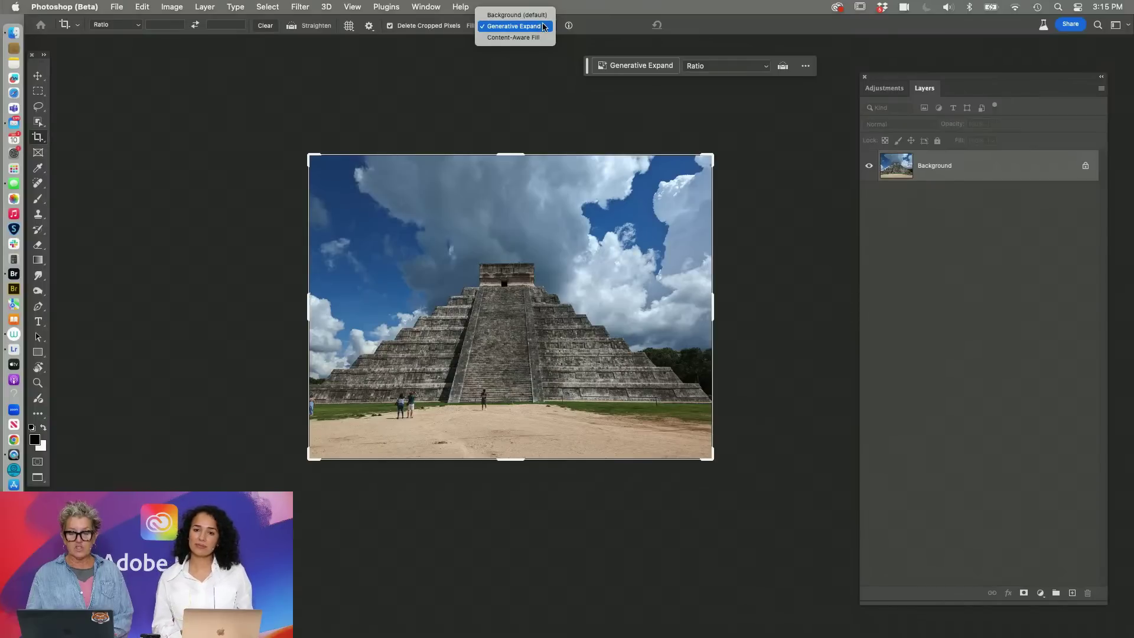
{"action": "left_click", "coordinate": [545, 27]}
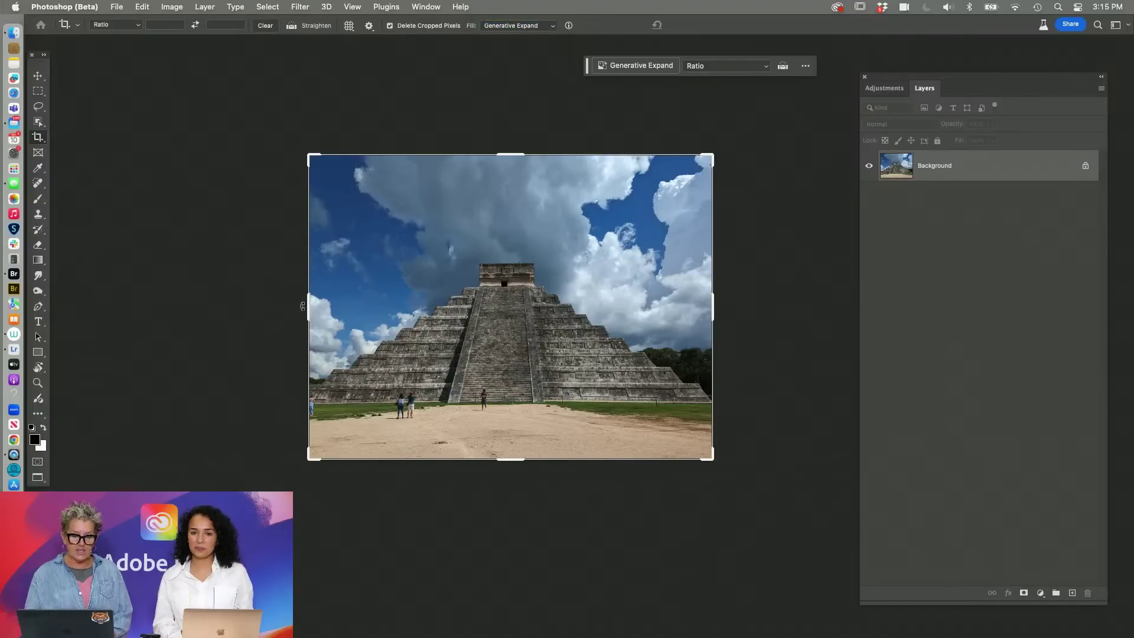
- Extend the canvas on both sides and above the pyramid with Generative Expand, using no prompt, and choose the second variation
{"action": "left_click_drag", "start_coordinate": [302, 306], "coordinate": [293, 305]}
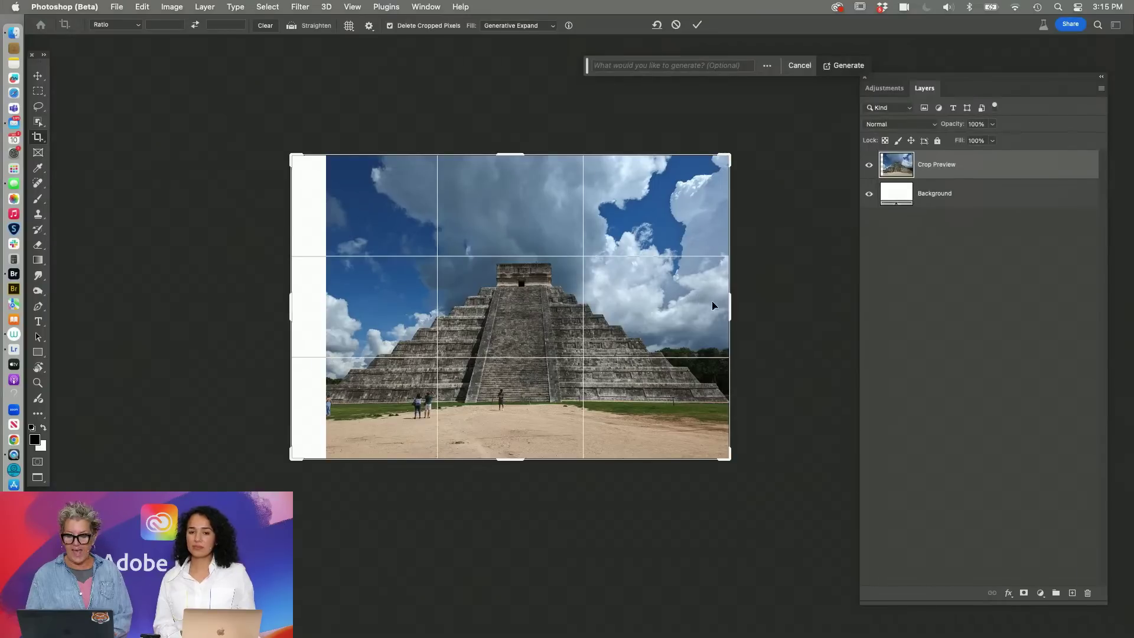
{"action": "left_click_drag", "start_coordinate": [731, 305], "coordinate": [753, 295]}
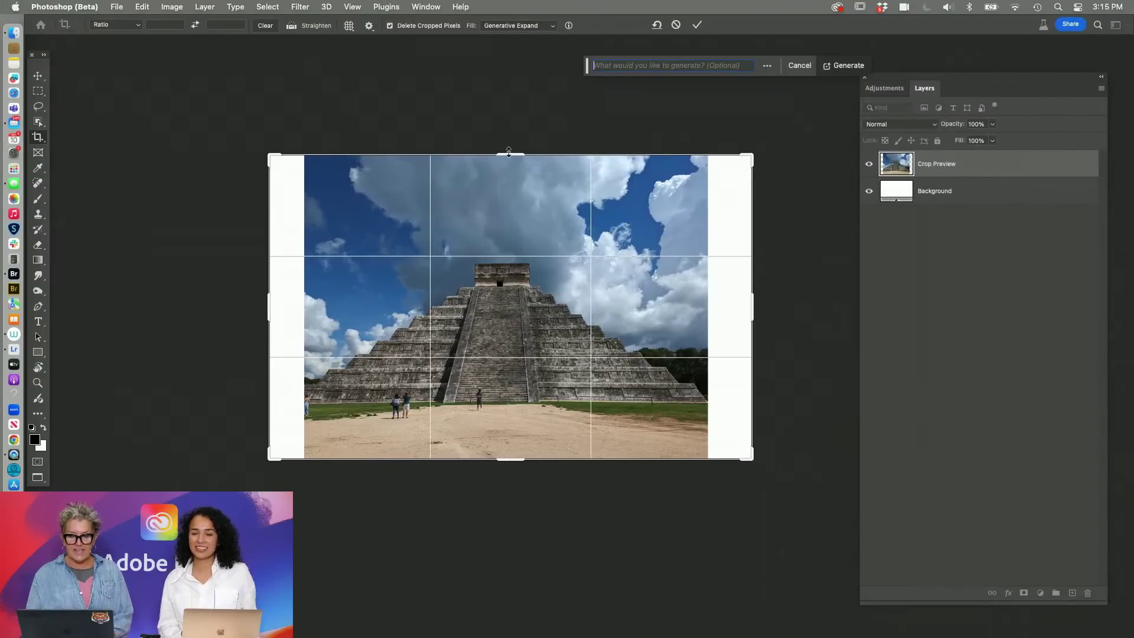
{"action": "left_click_drag", "start_coordinate": [508, 151], "coordinate": [509, 136]}
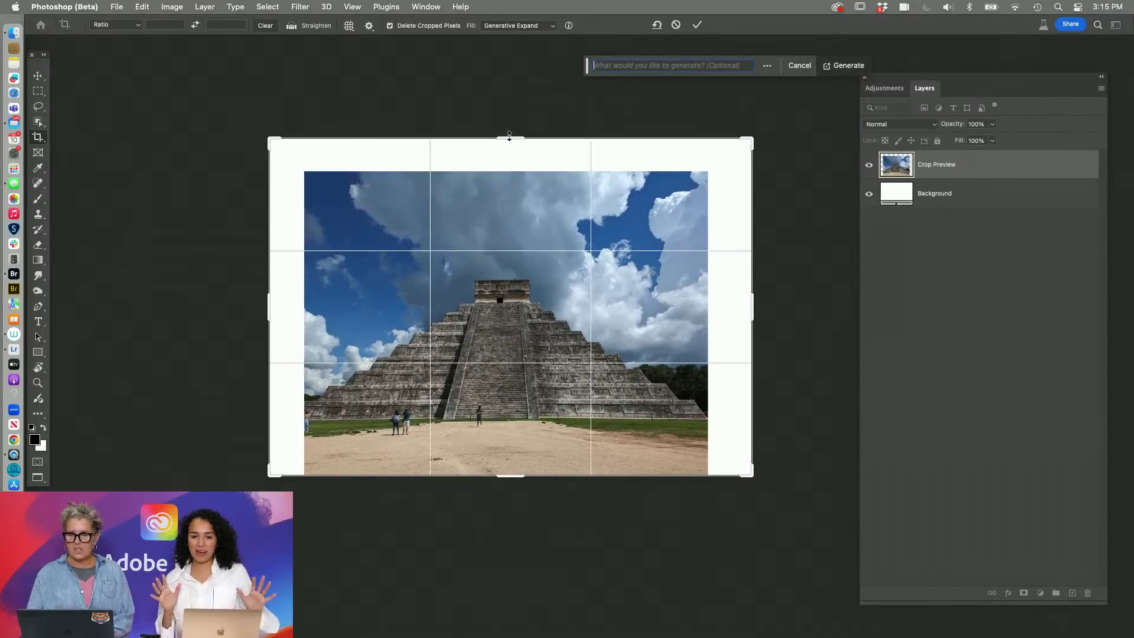
{"action": "key", "text": "Return"}
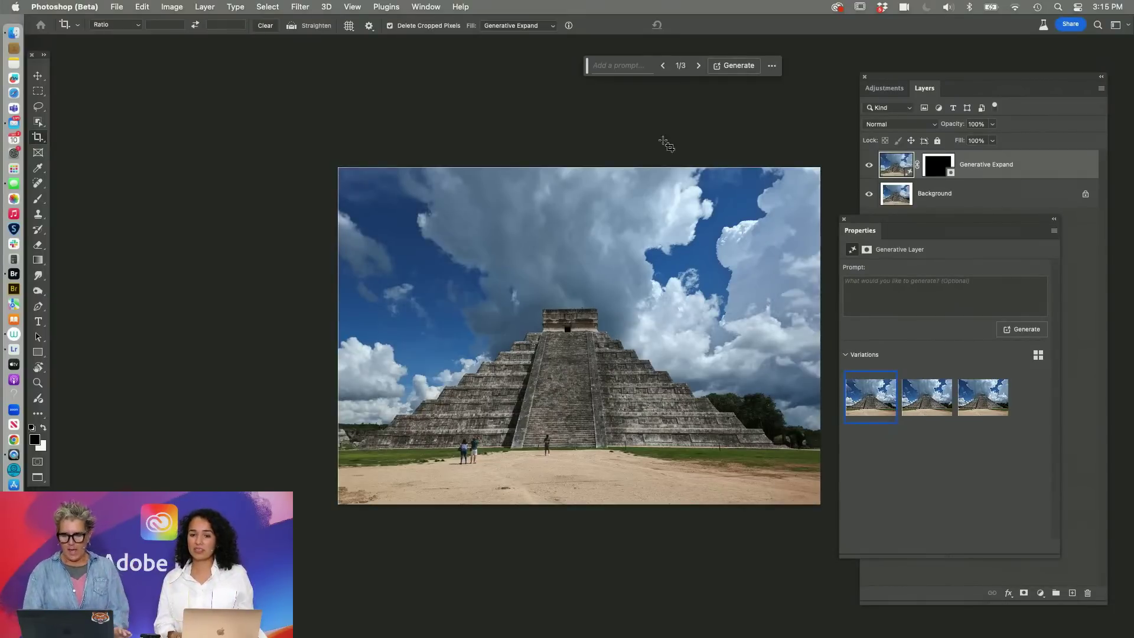
{"action": "left_click", "coordinate": [919, 401]}
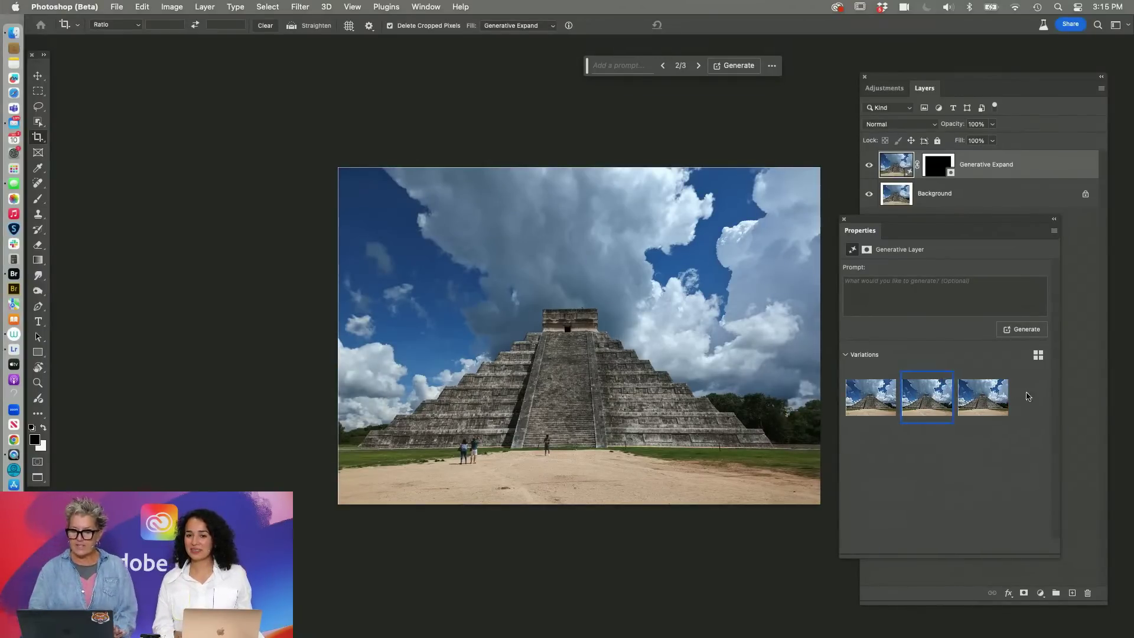
{"action": "left_click", "coordinate": [844, 219]}
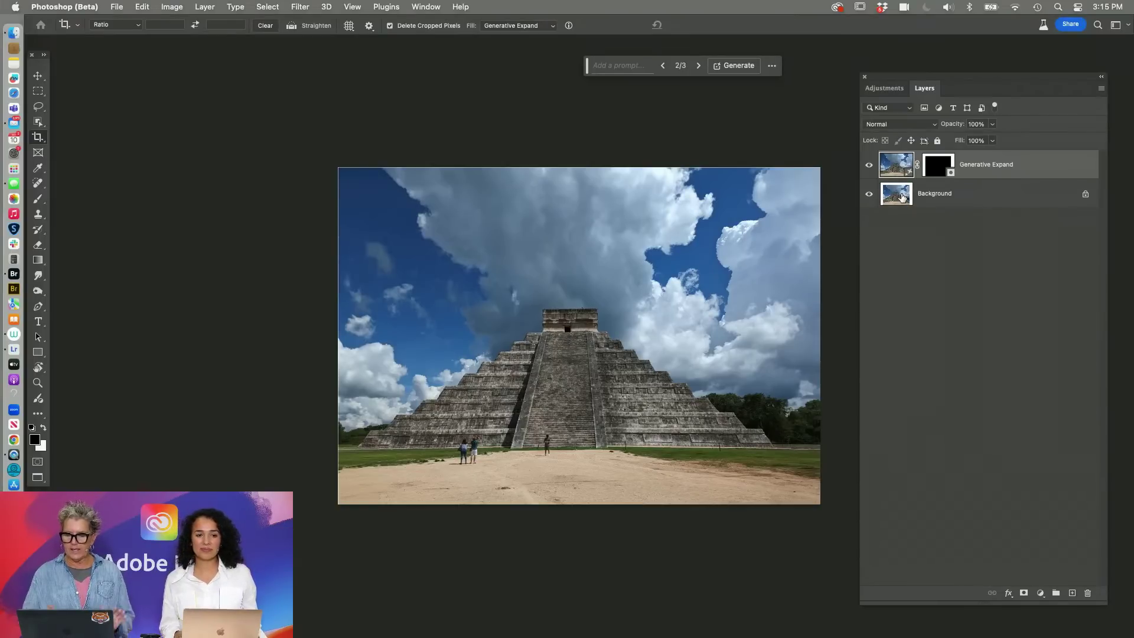
- On the Background layer, use the Remove tool to erase the man standing before the staircase and the post beside him
{"action": "left_click", "coordinate": [544, 442], "text": "super+space"}
{"action": "left_click_drag", "start_coordinate": [563, 457], "coordinate": [637, 453]}
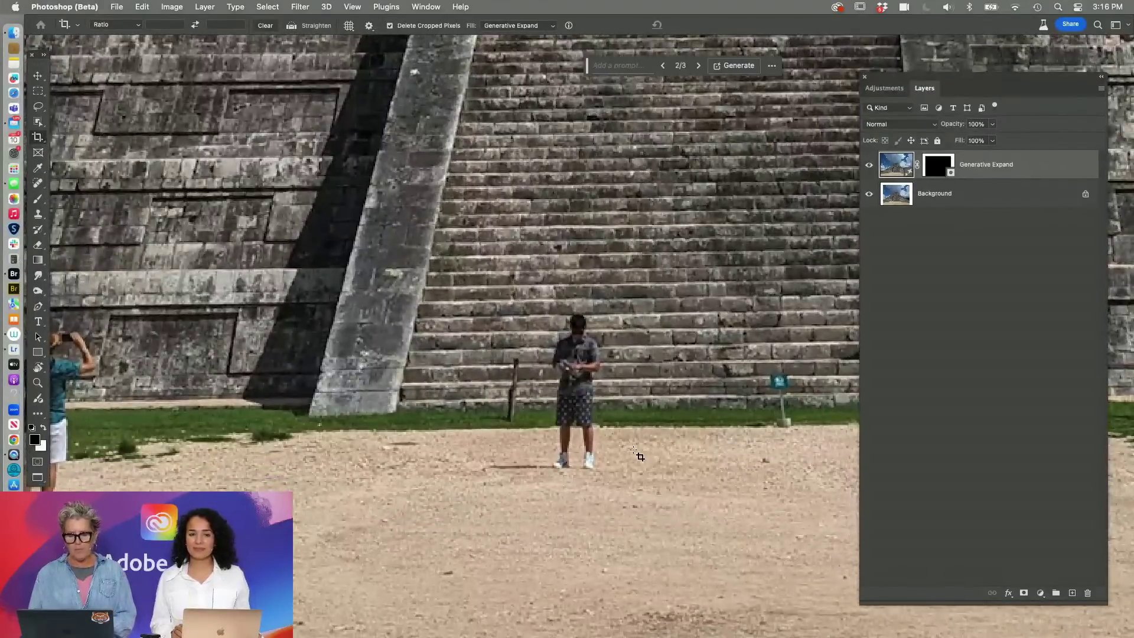
{"action": "left_click", "coordinate": [897, 195]}
{"action": "left_click", "coordinate": [38, 182]}
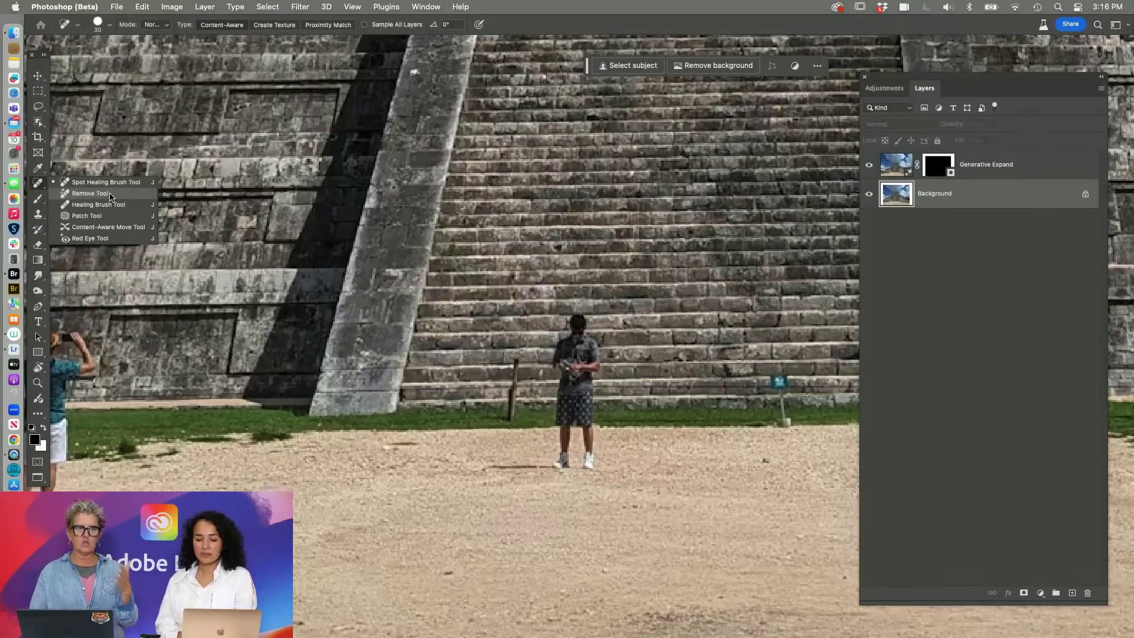
{"action": "left_click", "coordinate": [110, 194]}
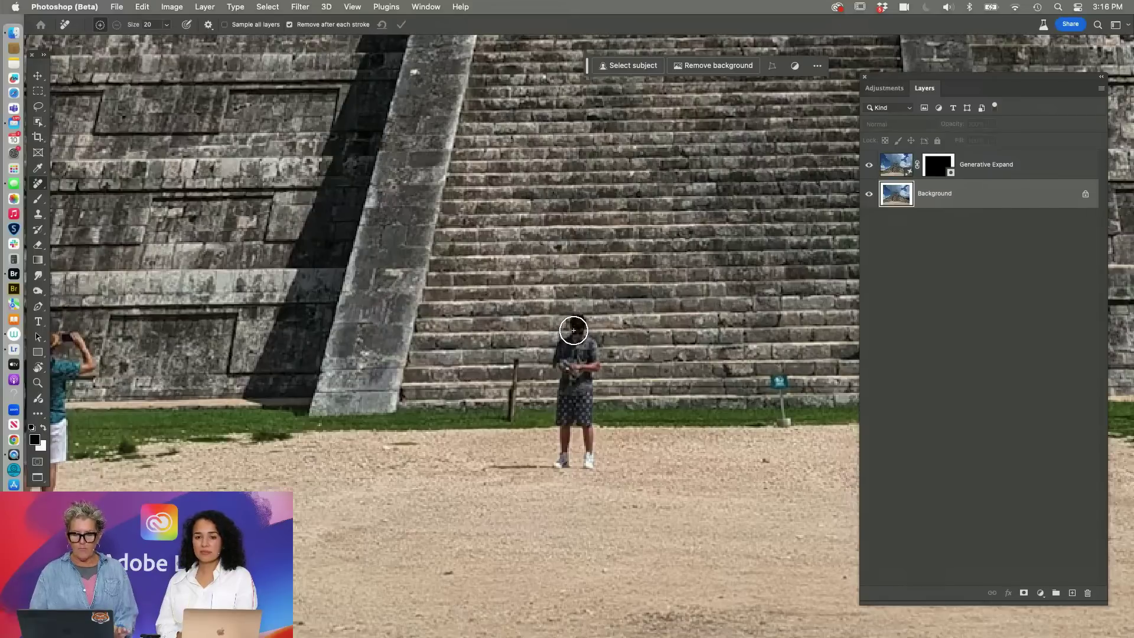
{"action": "mouse_move", "coordinate": [578, 326]}
{"action": "left_mouse_down"}
{"action": "mouse_move", "coordinate": [563, 390]}
{"action": "mouse_move", "coordinate": [559, 364]}
{"action": "mouse_move", "coordinate": [564, 466]}
{"action": "mouse_move", "coordinate": [570, 429]}
{"action": "mouse_move", "coordinate": [588, 424]}
{"action": "mouse_move", "coordinate": [586, 454]}
{"action": "mouse_move", "coordinate": [577, 322]}
{"action": "left_mouse_up"}
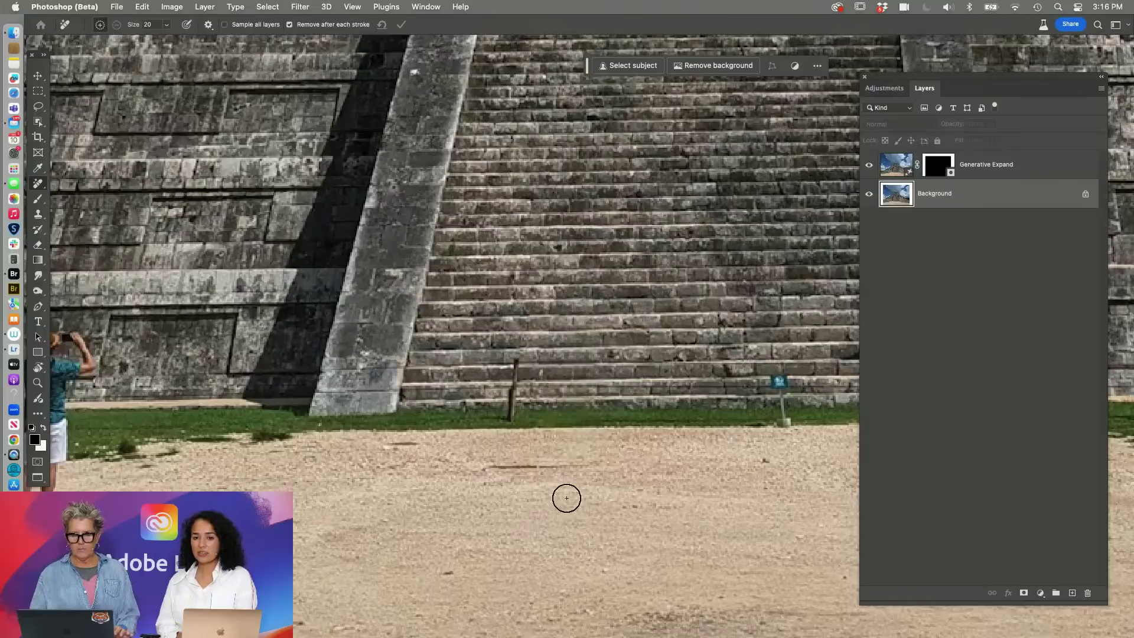
{"action": "left_click_drag", "start_coordinate": [519, 360], "coordinate": [511, 425]}
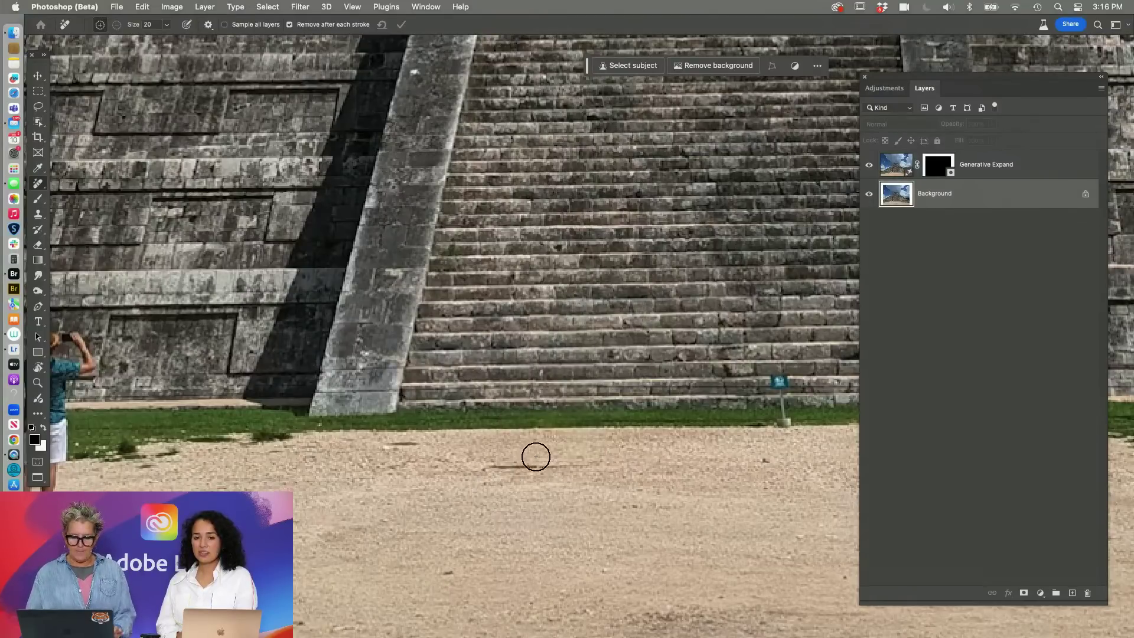
- Erase the two tourists standing in front of the pyramid's lower wall with the Remove tool
{"action": "mouse_move", "coordinate": [523, 461]}
{"action": "left_mouse_down"}
{"action": "mouse_move", "coordinate": [480, 469]}
{"action": "mouse_move", "coordinate": [498, 356]}
{"action": "left_mouse_up"}
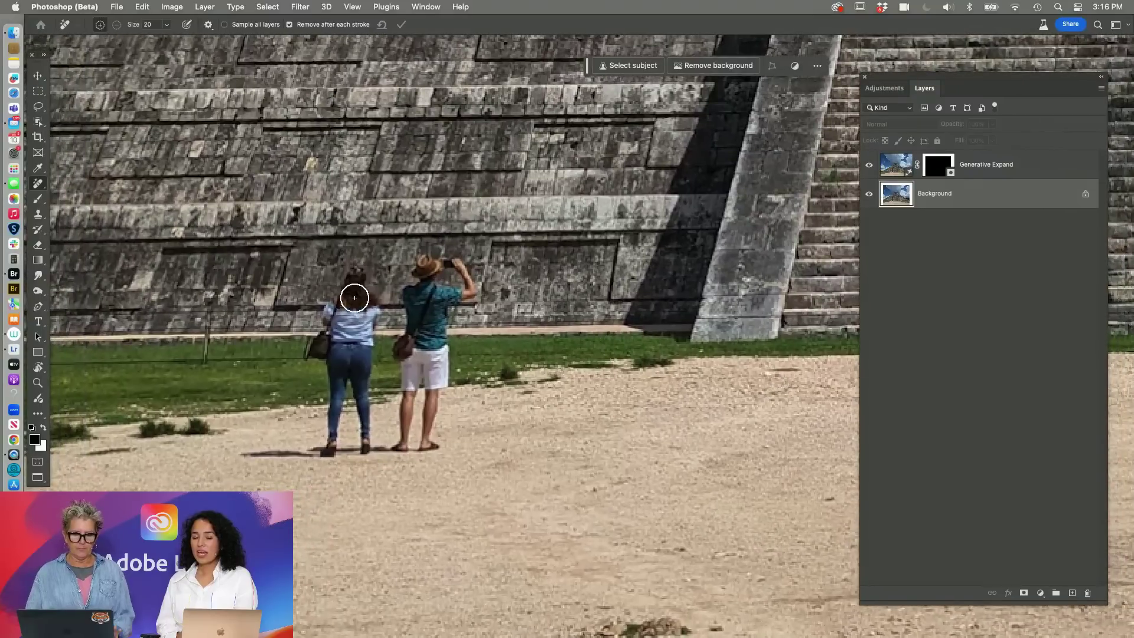
{"action": "mouse_move", "coordinate": [355, 298]}
{"action": "left_mouse_down"}
{"action": "mouse_move", "coordinate": [365, 256]}
{"action": "mouse_move", "coordinate": [312, 296]}
{"action": "mouse_move", "coordinate": [309, 440]}
{"action": "mouse_move", "coordinate": [242, 446]}
{"action": "mouse_move", "coordinate": [289, 467]}
{"action": "mouse_move", "coordinate": [459, 440]}
{"action": "mouse_move", "coordinate": [488, 260]}
{"action": "mouse_move", "coordinate": [443, 243]}
{"action": "mouse_move", "coordinate": [369, 267]}
{"action": "left_mouse_up"}
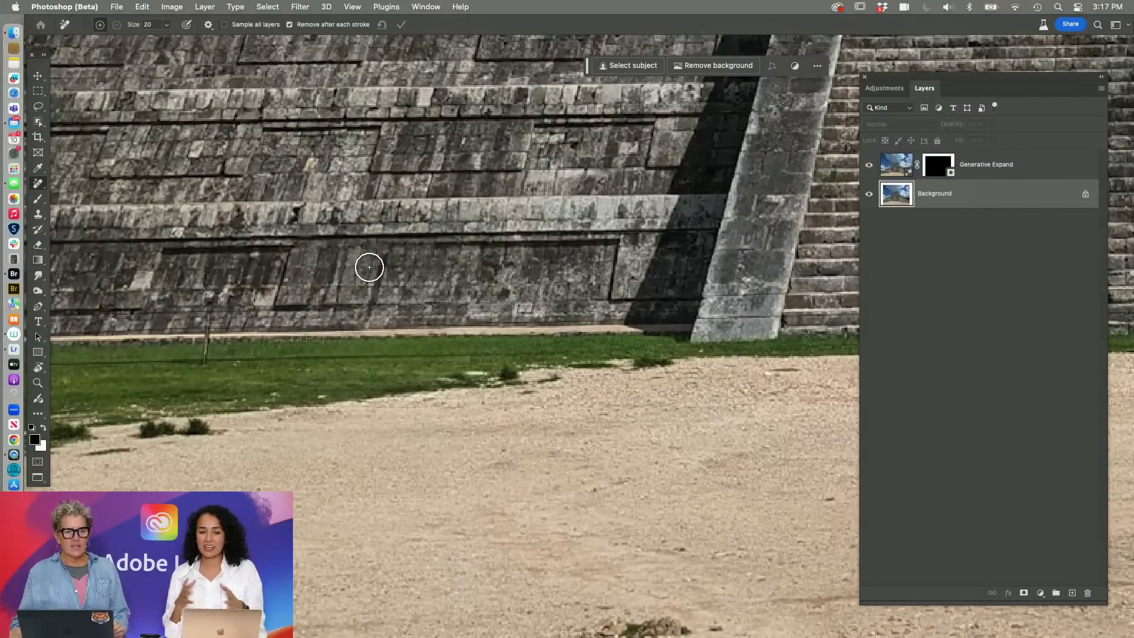
{"action": "key", "text": "super+z"}
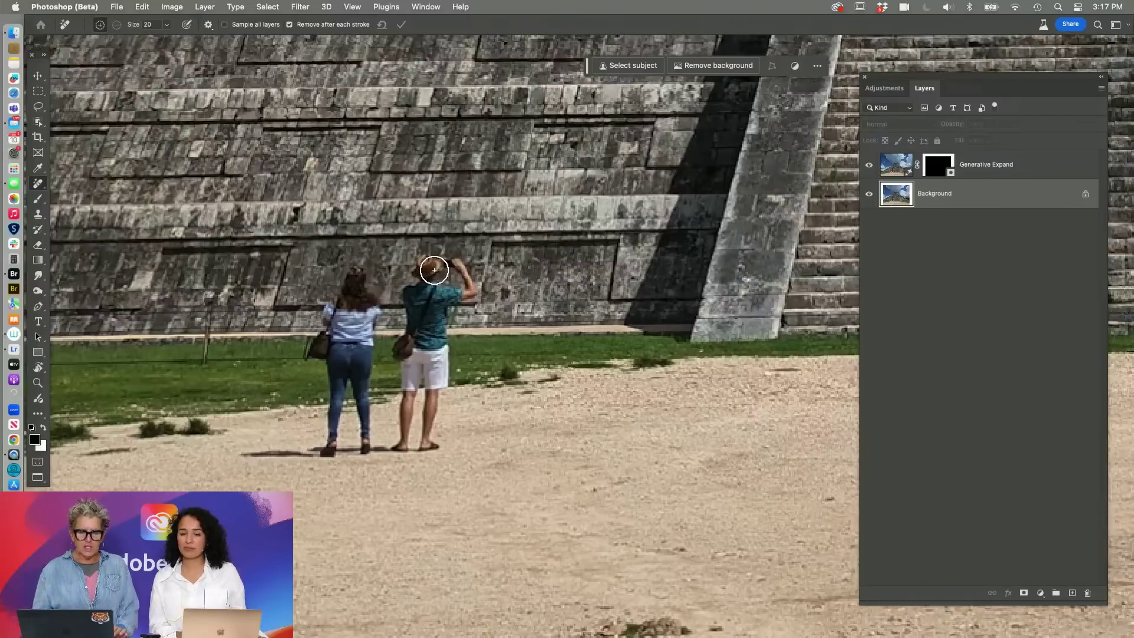
{"action": "mouse_move", "coordinate": [390, 270]}
{"action": "left_mouse_down"}
{"action": "mouse_move", "coordinate": [349, 251]}
{"action": "mouse_move", "coordinate": [327, 270]}
{"action": "mouse_move", "coordinate": [298, 362]}
{"action": "mouse_move", "coordinate": [302, 426]}
{"action": "mouse_move", "coordinate": [239, 444]}
{"action": "mouse_move", "coordinate": [239, 463]}
{"action": "mouse_move", "coordinate": [431, 454]}
{"action": "mouse_move", "coordinate": [454, 435]}
{"action": "mouse_move", "coordinate": [472, 387]}
{"action": "mouse_move", "coordinate": [472, 333]}
{"action": "mouse_move", "coordinate": [507, 275]}
{"action": "mouse_move", "coordinate": [460, 243]}
{"action": "mouse_move", "coordinate": [399, 262]}
{"action": "left_mouse_up"}
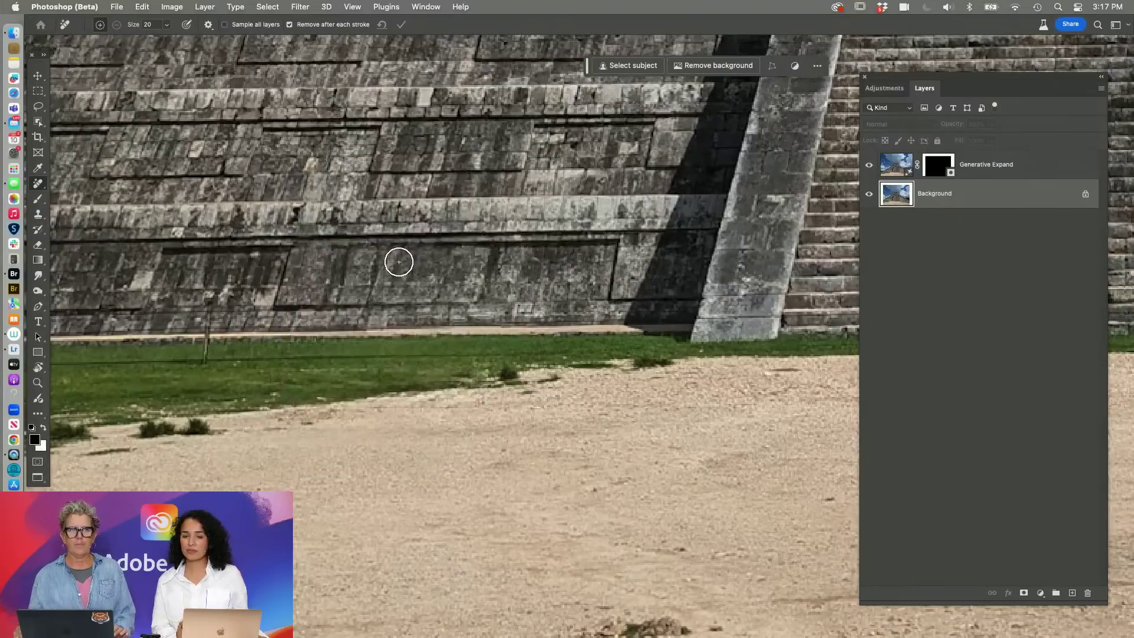
- Select the sandy foreground freehand with the Lasso tool, following the edge of the grass in front of the pyramid
{"action": "scroll", "coordinate": [399, 262], "scroll_direction": "down", "scroll_amount": 6}
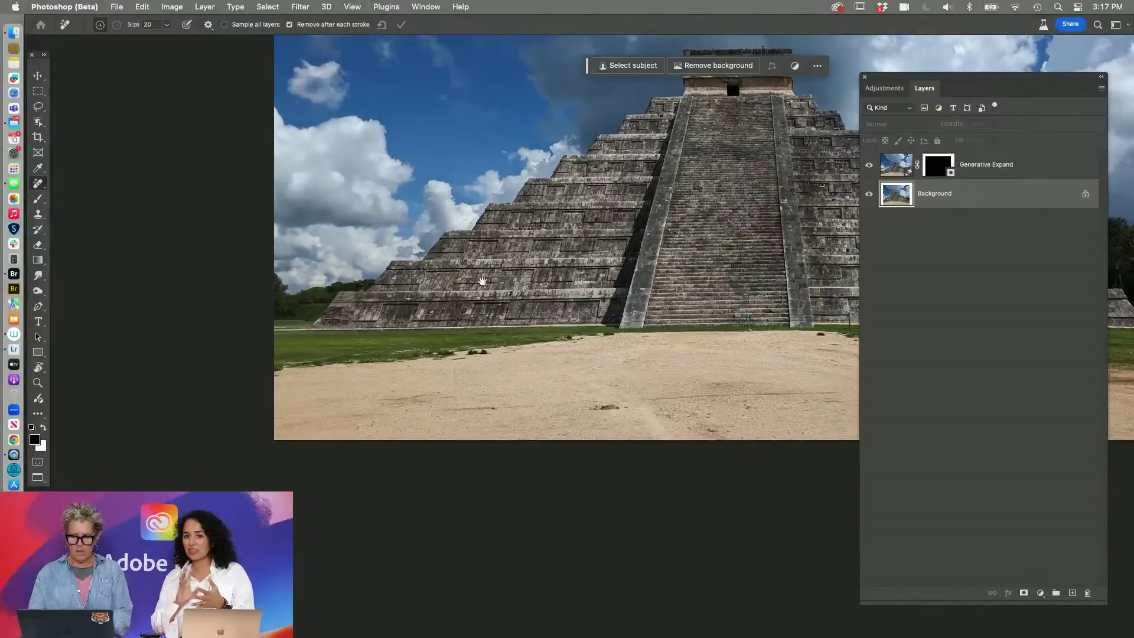
{"action": "scroll", "coordinate": [566, 276], "scroll_direction": "up", "scroll_amount": 2}
{"action": "left_click_drag", "start_coordinate": [566, 276], "coordinate": [350, 322]}
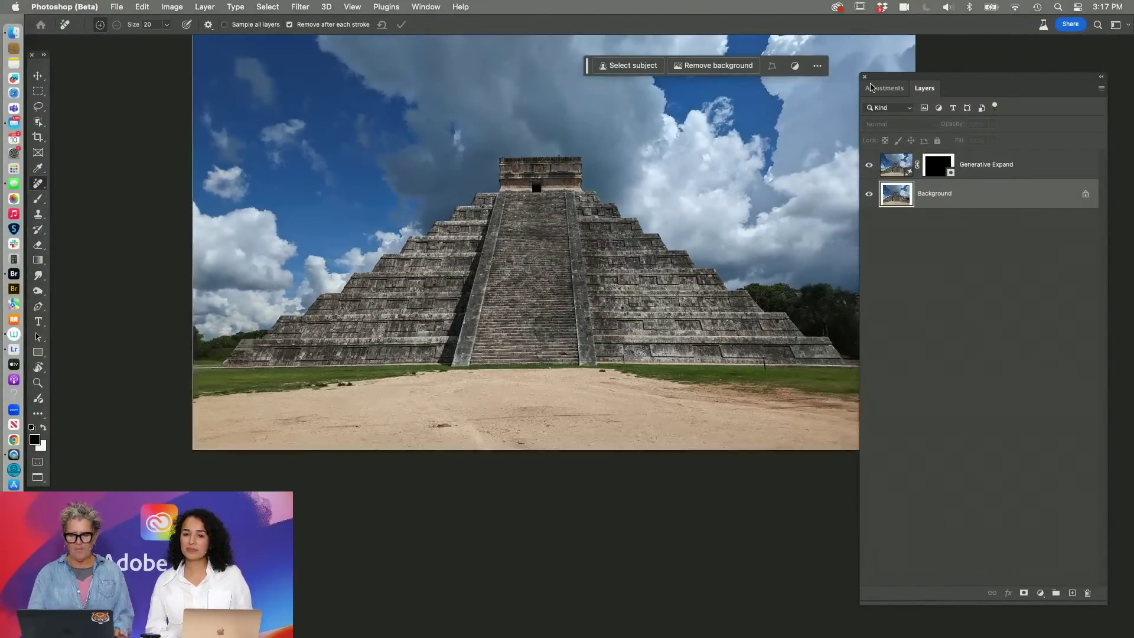
{"action": "scroll", "coordinate": [667, 195], "scroll_direction": "down", "scroll_amount": 2}
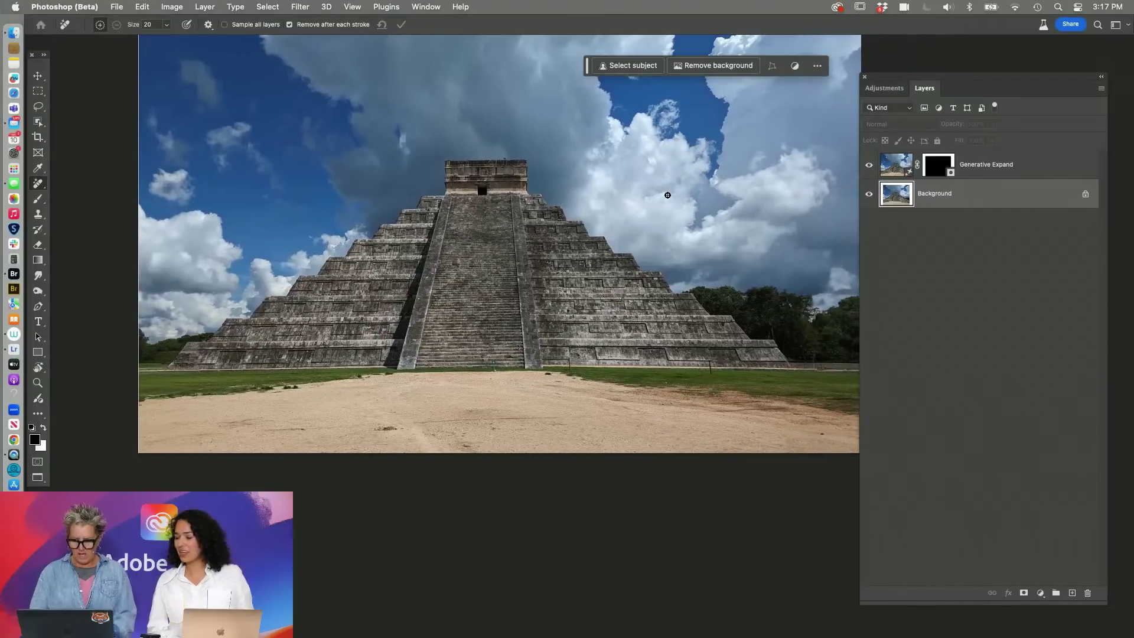
{"action": "key", "text": "l"}
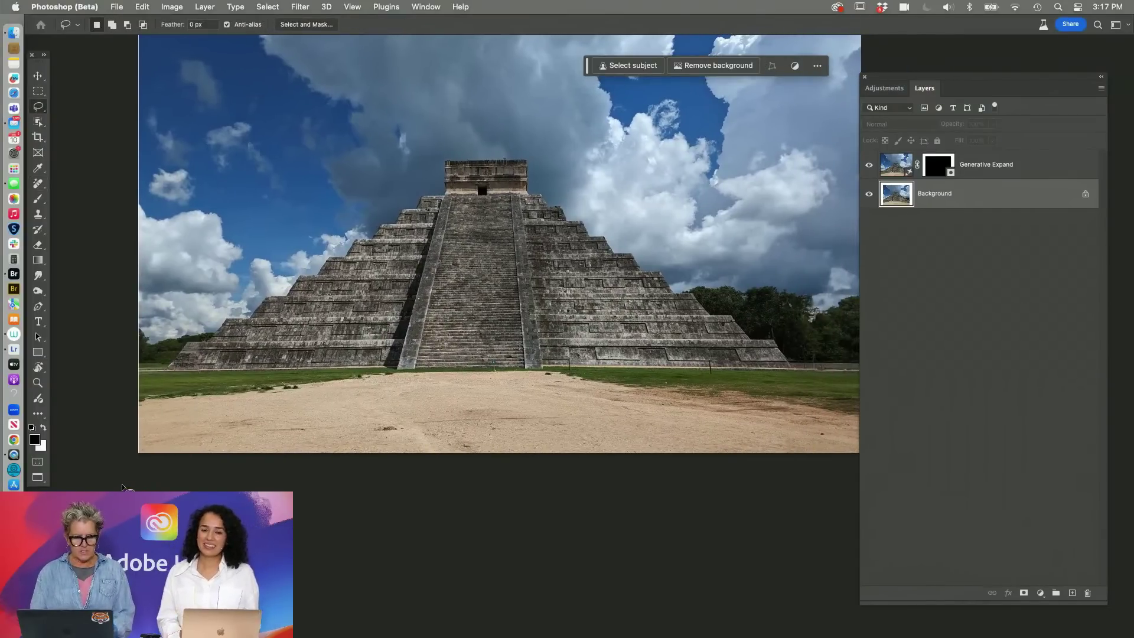
{"action": "mouse_move", "coordinate": [121, 483]}
{"action": "left_mouse_down"}
{"action": "mouse_move", "coordinate": [120, 413]}
{"action": "mouse_move", "coordinate": [141, 395]}
{"action": "mouse_move", "coordinate": [291, 370]}
{"action": "mouse_move", "coordinate": [400, 387]}
{"action": "mouse_move", "coordinate": [378, 371]}
{"action": "mouse_move", "coordinate": [568, 369]}
{"action": "left_mouse_up"}
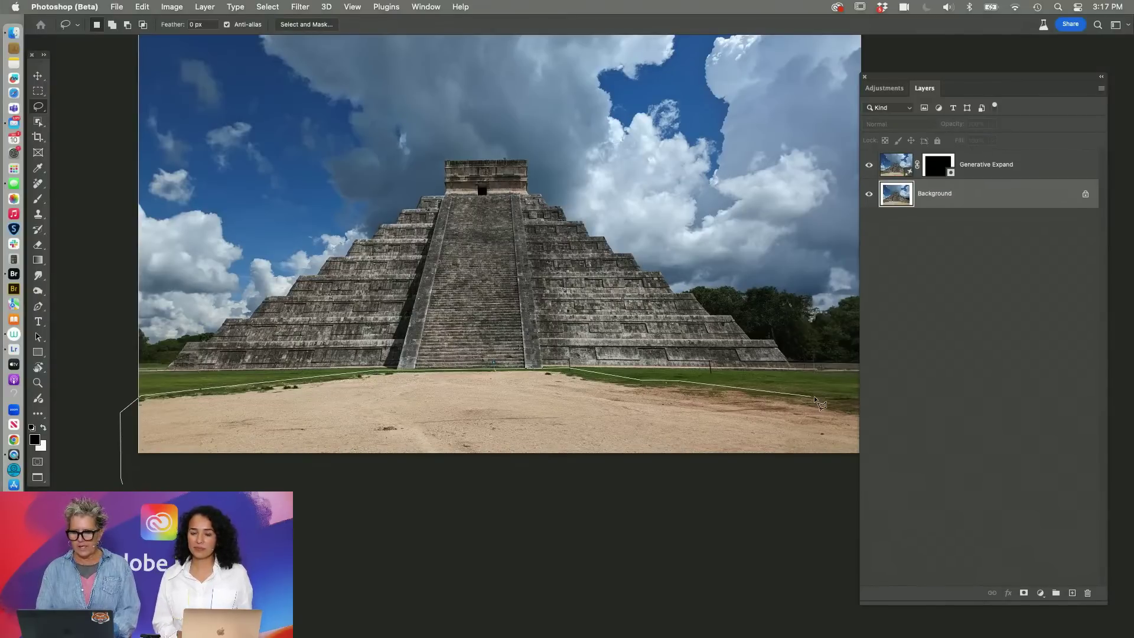
{"action": "mouse_move", "coordinate": [869, 404]}
{"action": "left_mouse_down"}
{"action": "mouse_move", "coordinate": [722, 519]}
{"action": "mouse_move", "coordinate": [483, 514]}
{"action": "left_mouse_up"}
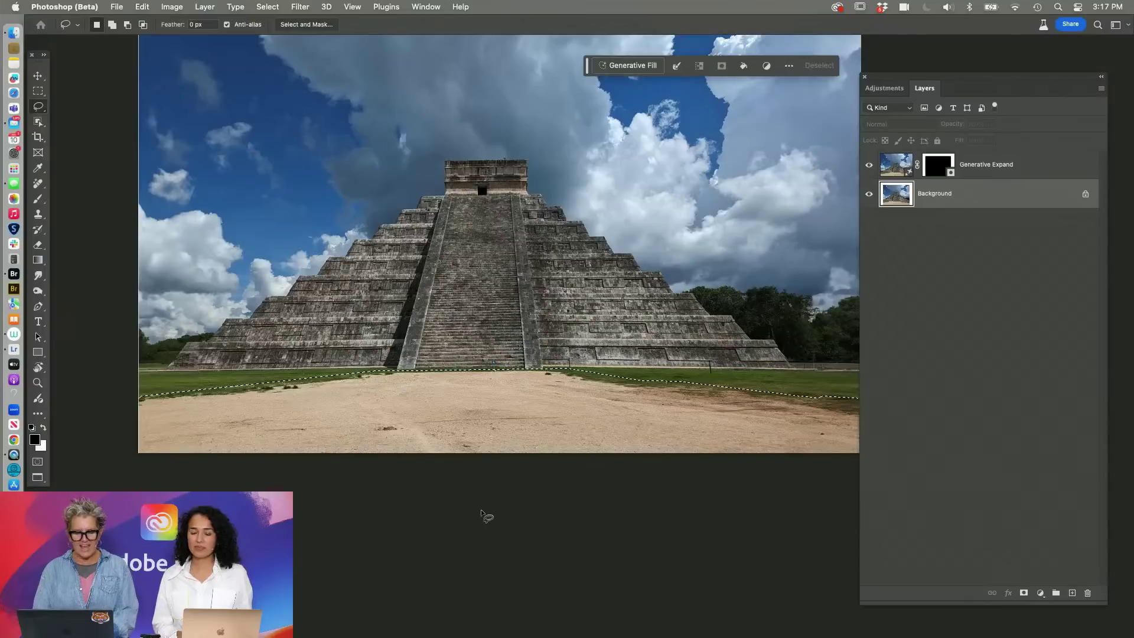
- Fill the selected foreground using Generative Fill with the prompt "grass"
{"action": "left_click", "coordinate": [629, 65]}
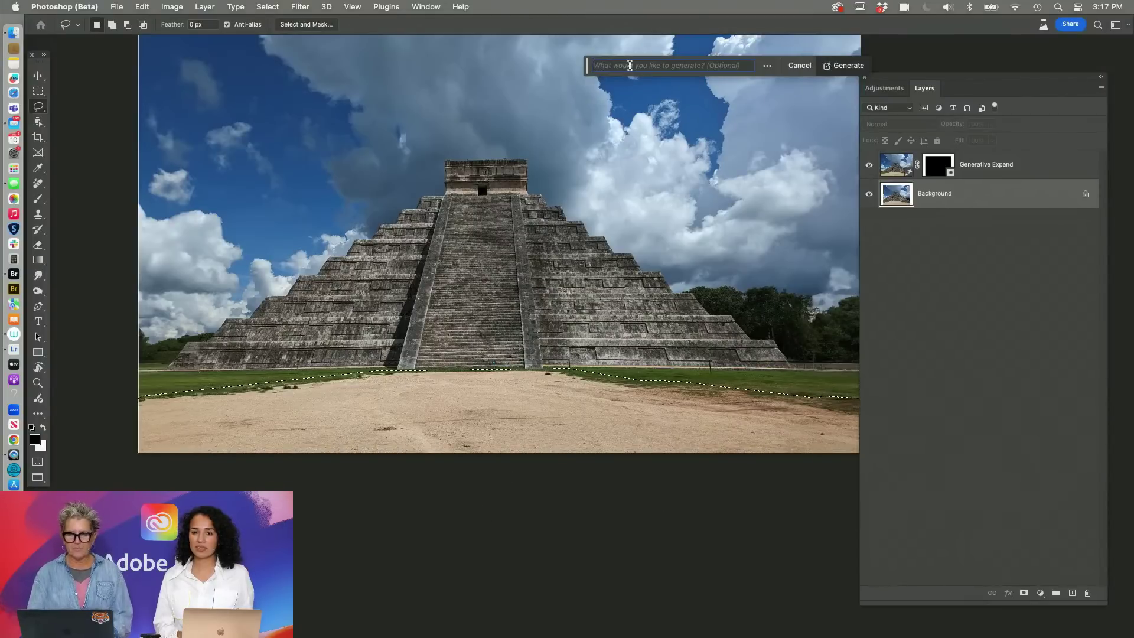
{"action": "type", "text": "grass"}
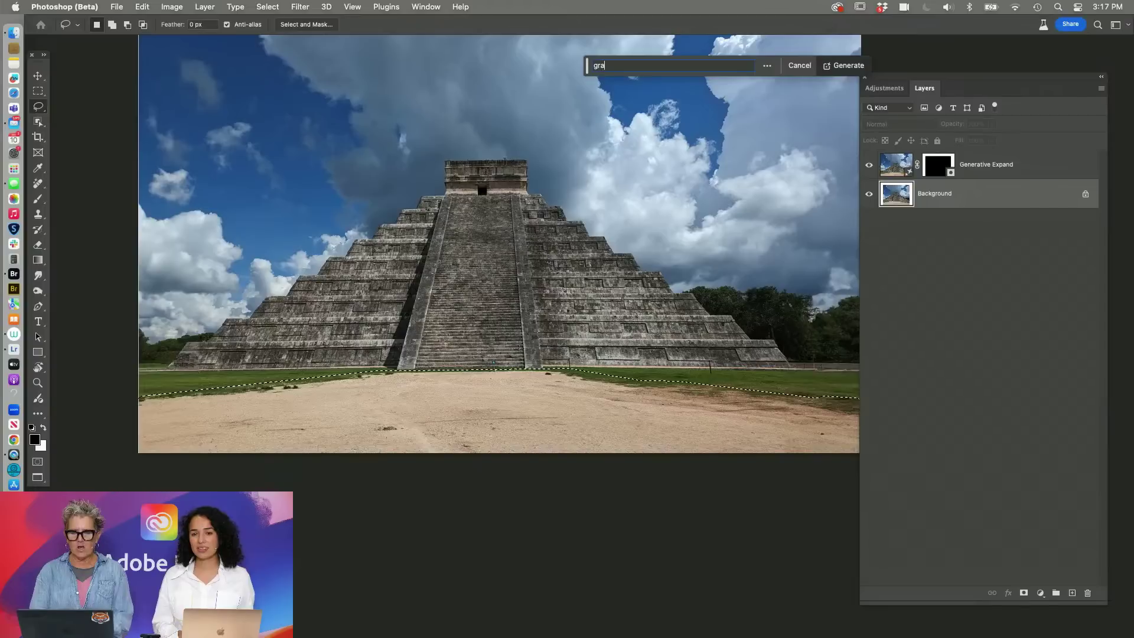
{"action": "left_click", "coordinate": [850, 68]}
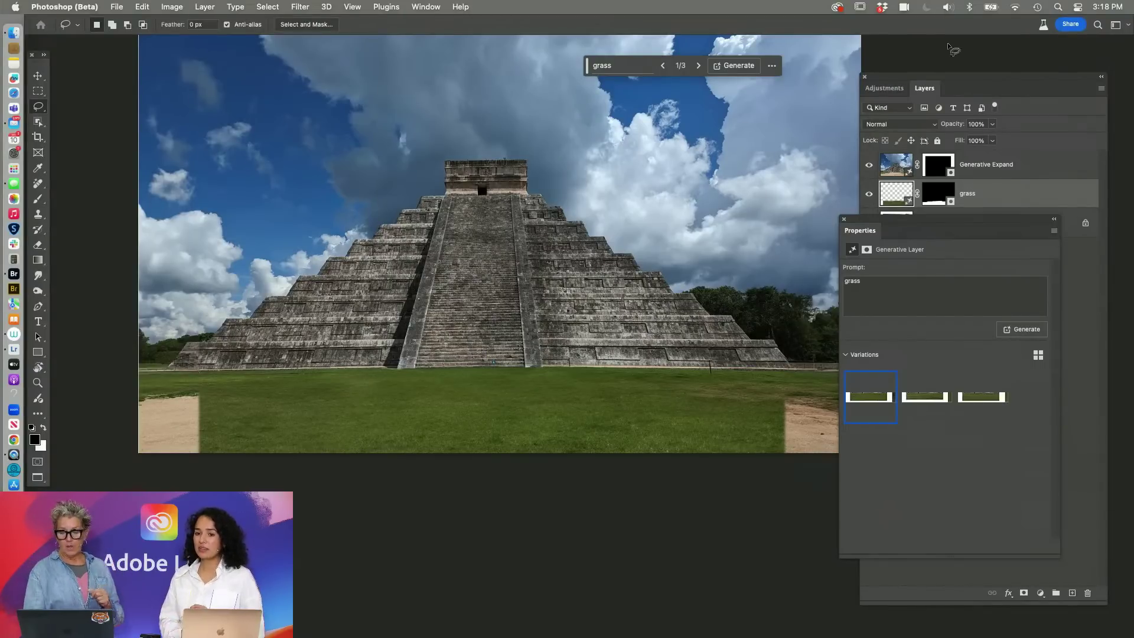
- Compare the grass variations, choose the second one, and move the Properties panel clear of the layer list
{"action": "left_click", "coordinate": [938, 390]}
{"action": "left_click", "coordinate": [979, 399]}
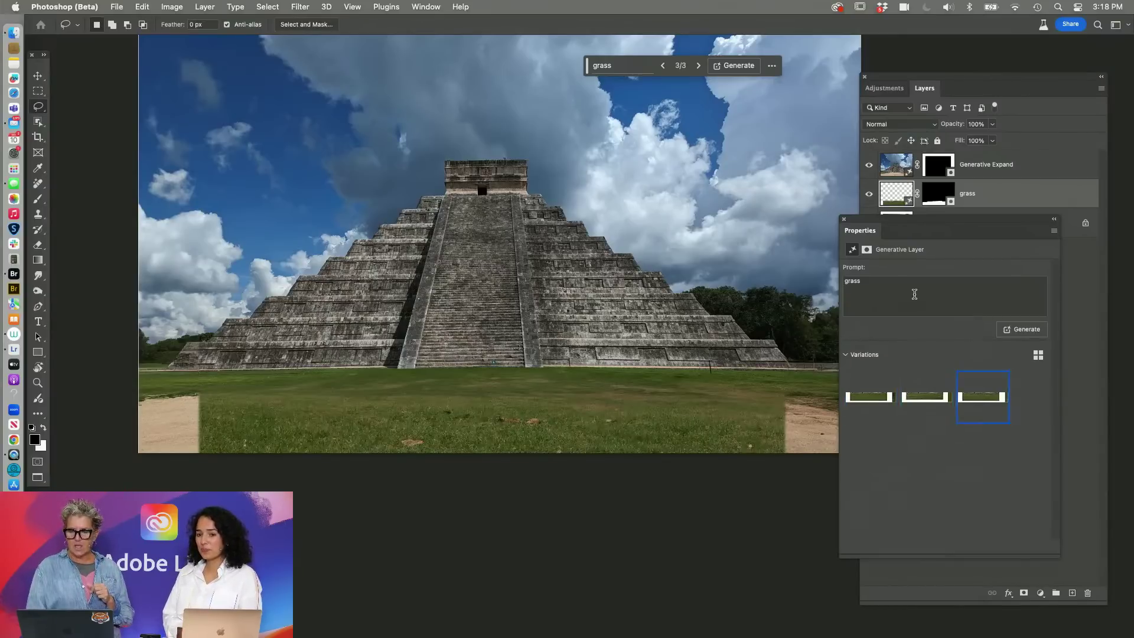
{"action": "left_click_drag", "start_coordinate": [864, 224], "coordinate": [874, 301]}
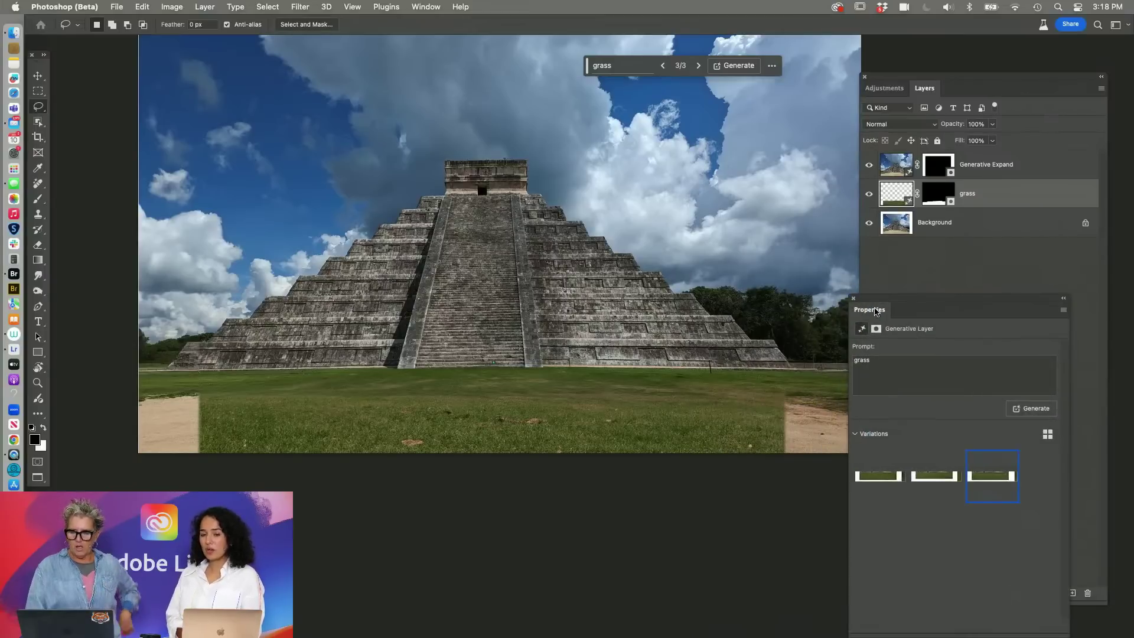
{"action": "left_click", "coordinate": [938, 476]}
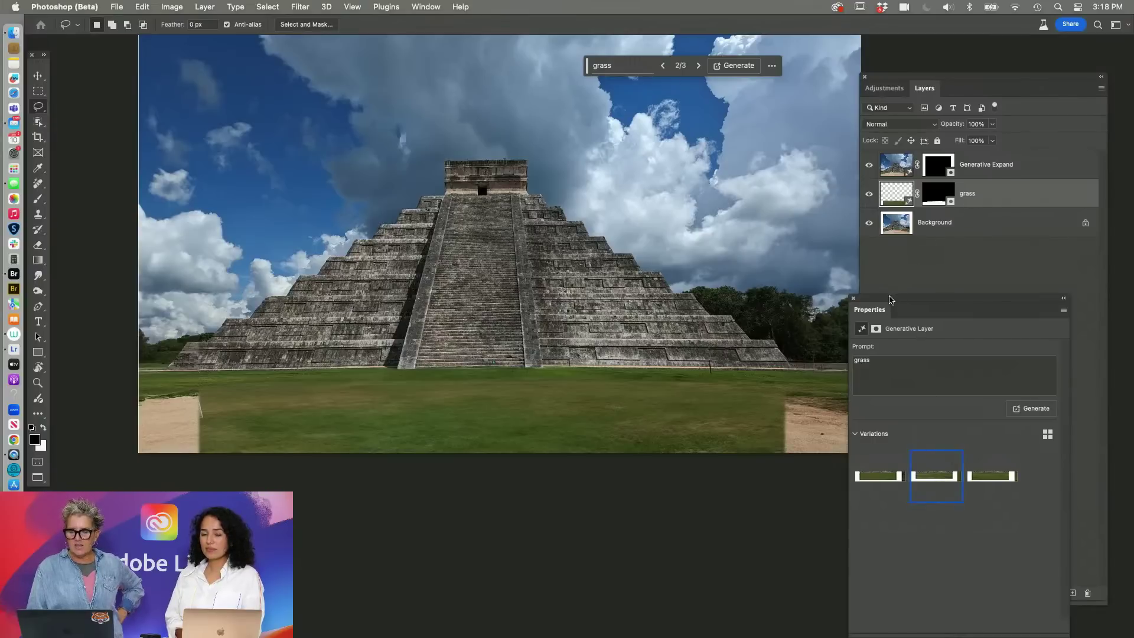
{"action": "left_click_drag", "start_coordinate": [898, 299], "coordinate": [672, 288]}
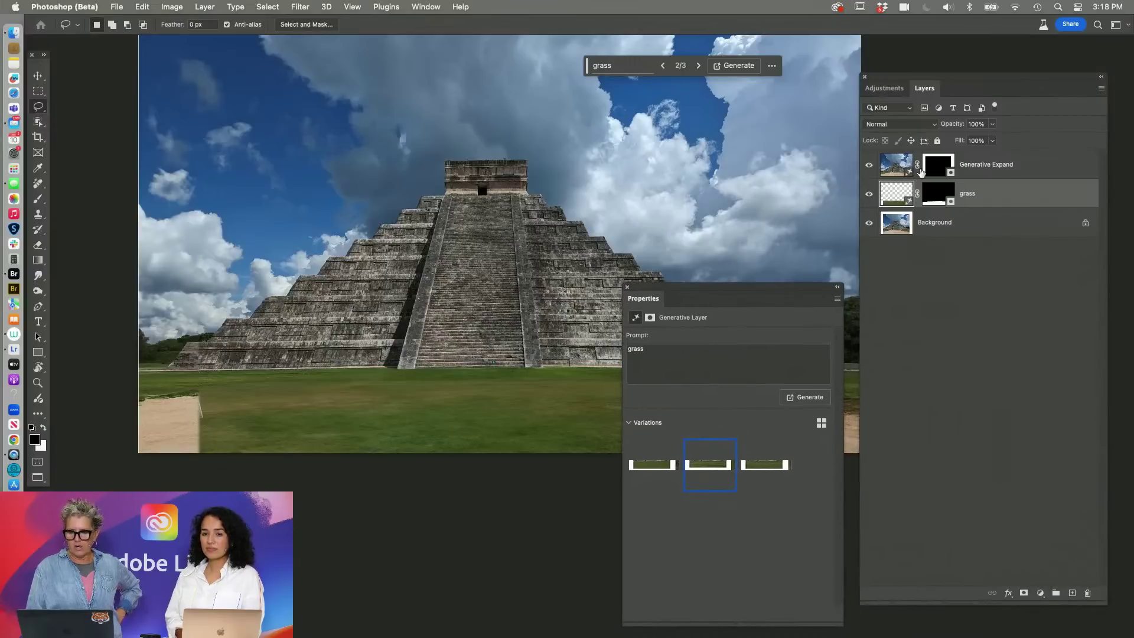
{"action": "left_click_drag", "start_coordinate": [987, 193], "coordinate": [969, 201]}
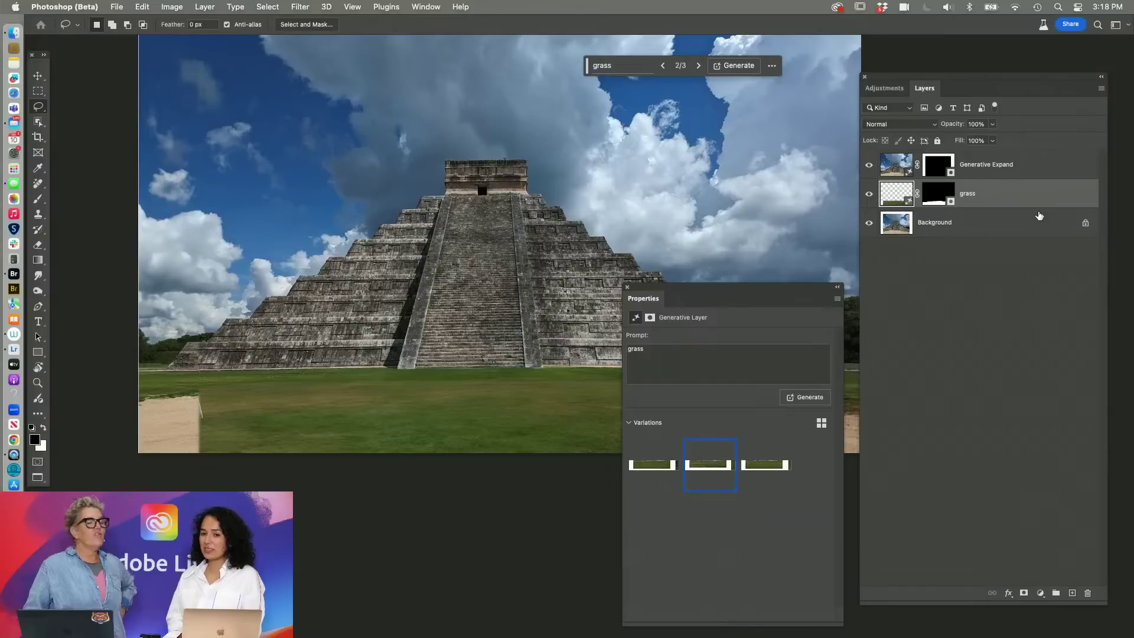
- Delete the grass layer, make the Generative Expand layer active, and move the Properties panel off the photo
{"action": "left_click_drag", "start_coordinate": [1040, 216], "coordinate": [1088, 592]}
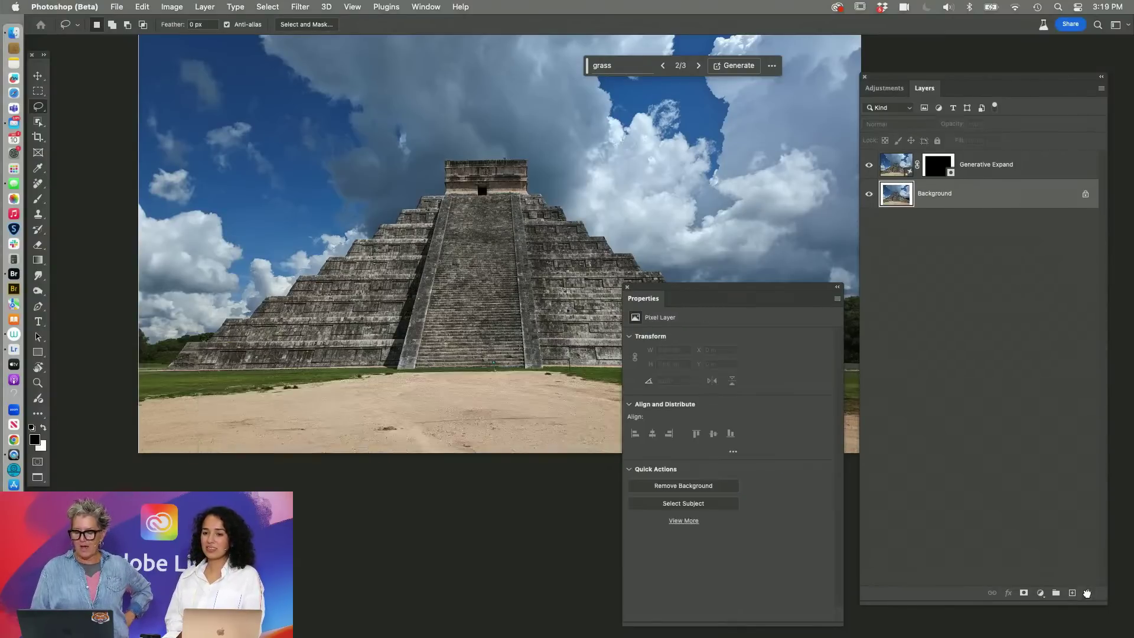
{"action": "left_click", "coordinate": [980, 168]}
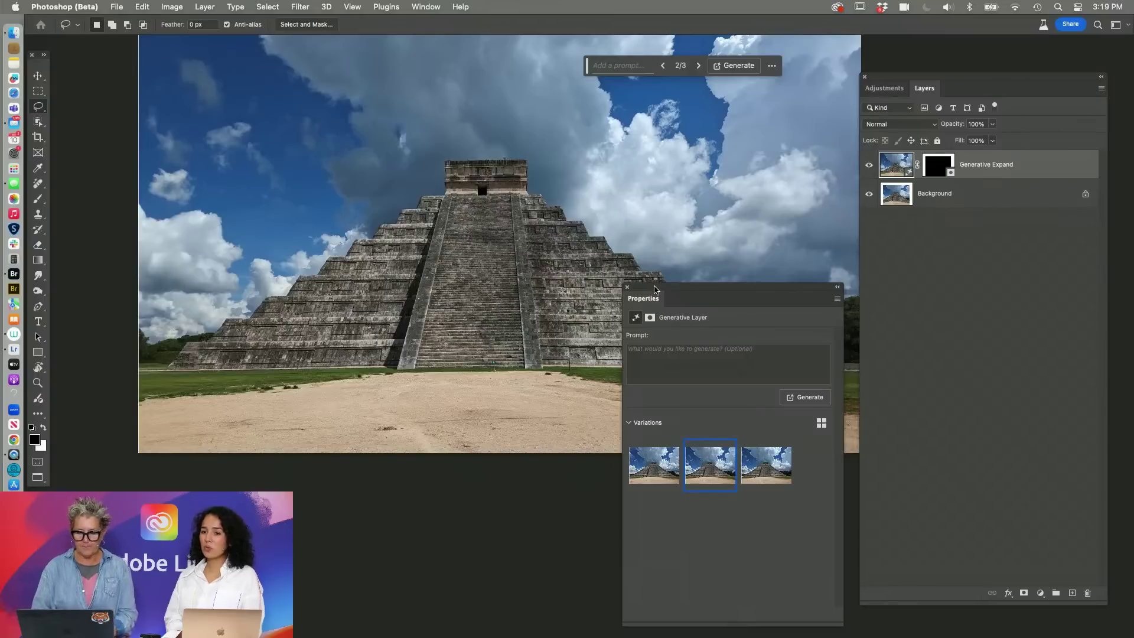
{"action": "left_click_drag", "start_coordinate": [656, 289], "coordinate": [966, 267]}
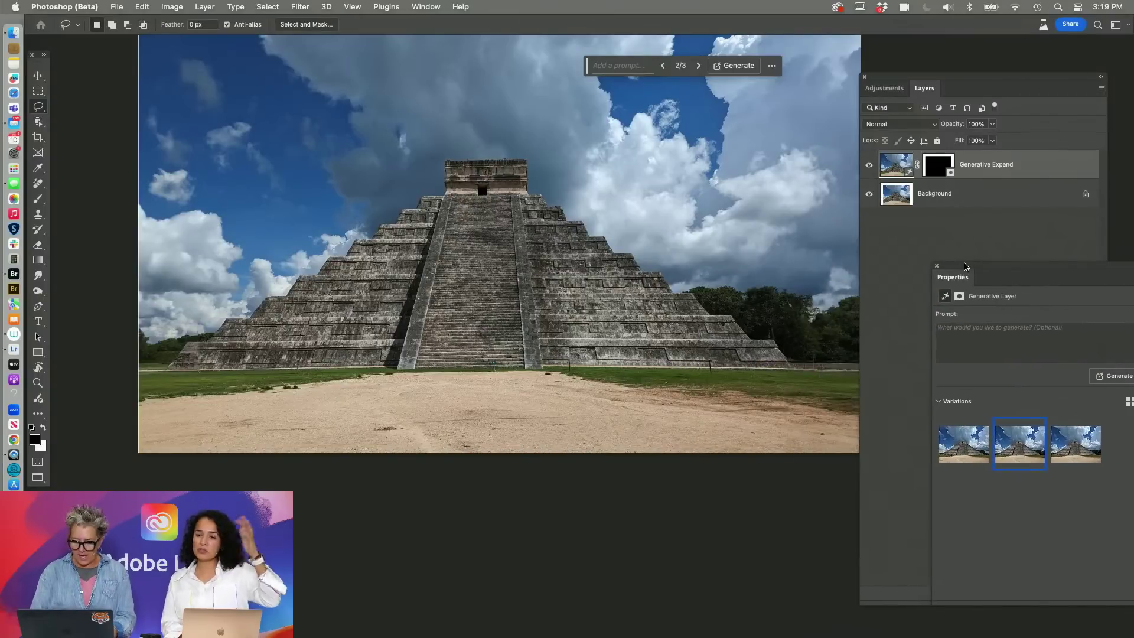
- Lasso the sandy foreground along the grass and the pyramid's base, and replace it using Generative Fill with the prompt "grass"
{"action": "left_click", "coordinate": [271, 376]}
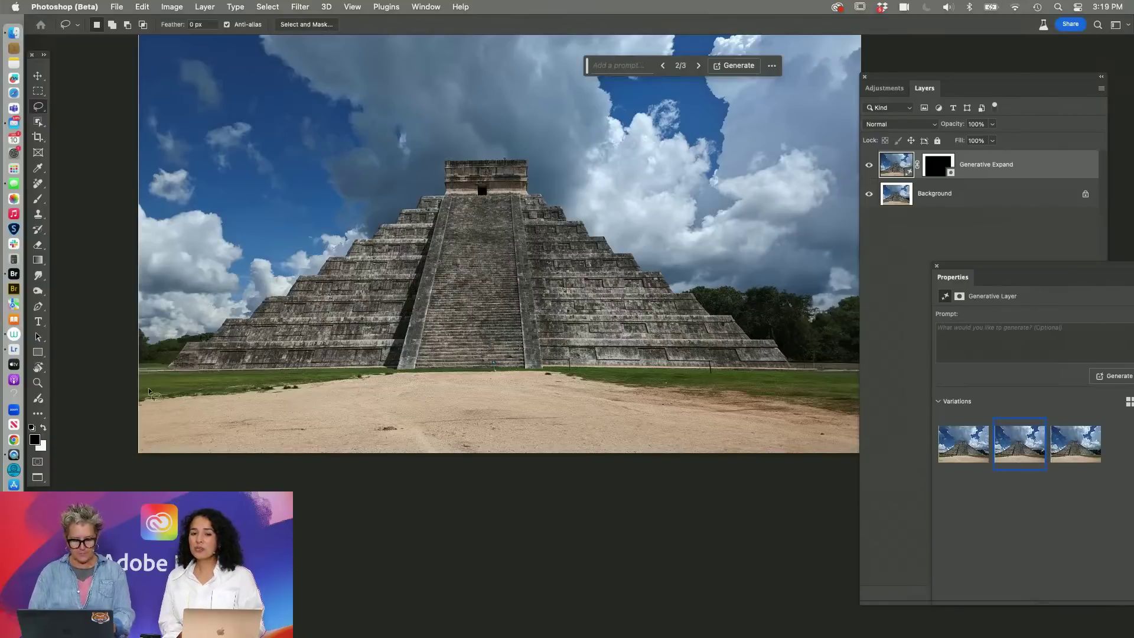
{"action": "mouse_move", "coordinate": [131, 475]}
{"action": "left_mouse_down"}
{"action": "mouse_move", "coordinate": [127, 420]}
{"action": "mouse_move", "coordinate": [141, 397]}
{"action": "mouse_move", "coordinate": [451, 371]}
{"action": "mouse_move", "coordinate": [750, 379]}
{"action": "mouse_move", "coordinate": [851, 407]}
{"action": "mouse_move", "coordinate": [906, 451]}
{"action": "mouse_move", "coordinate": [514, 546]}
{"action": "mouse_move", "coordinate": [297, 556]}
{"action": "left_mouse_up"}
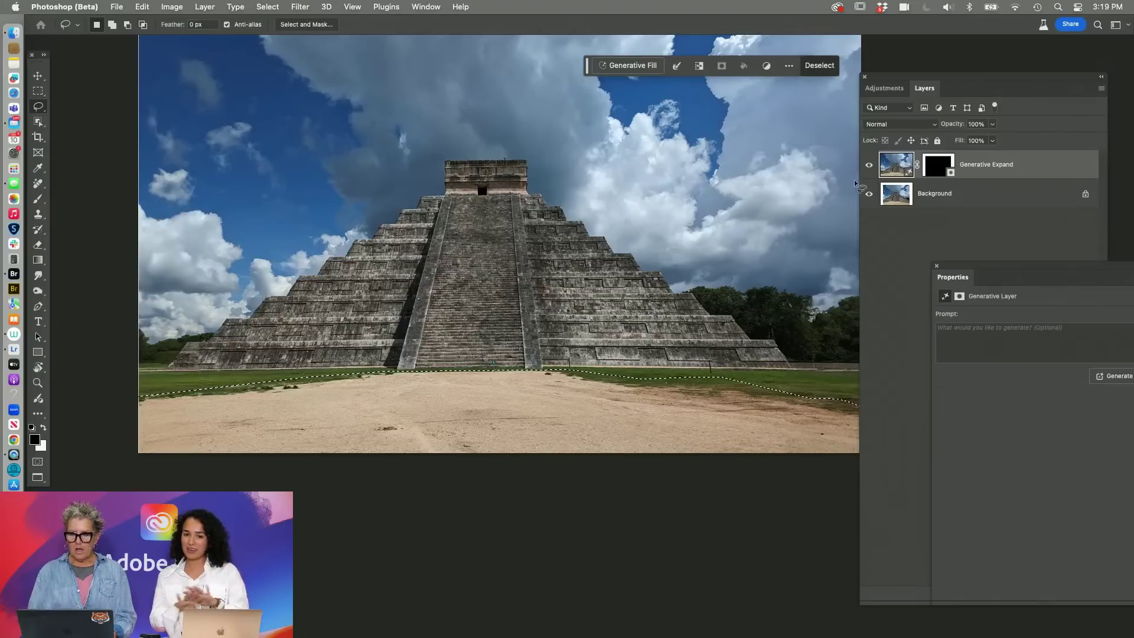
{"action": "left_click", "coordinate": [643, 66]}
{"action": "type", "text": "grasss"}
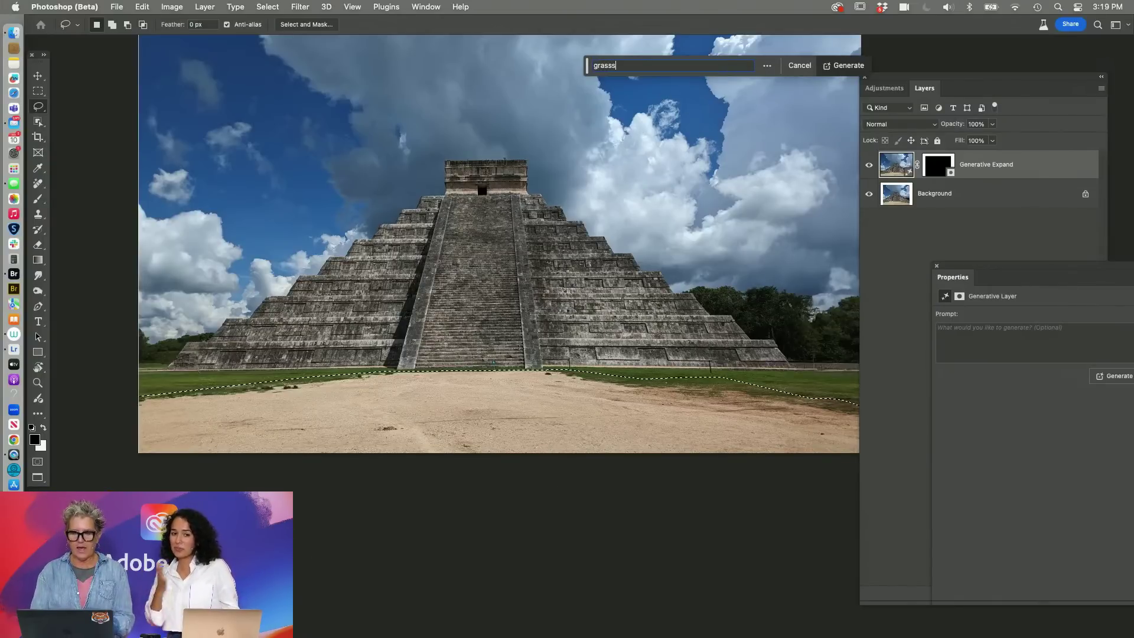
{"action": "key", "text": "BackSpace"}
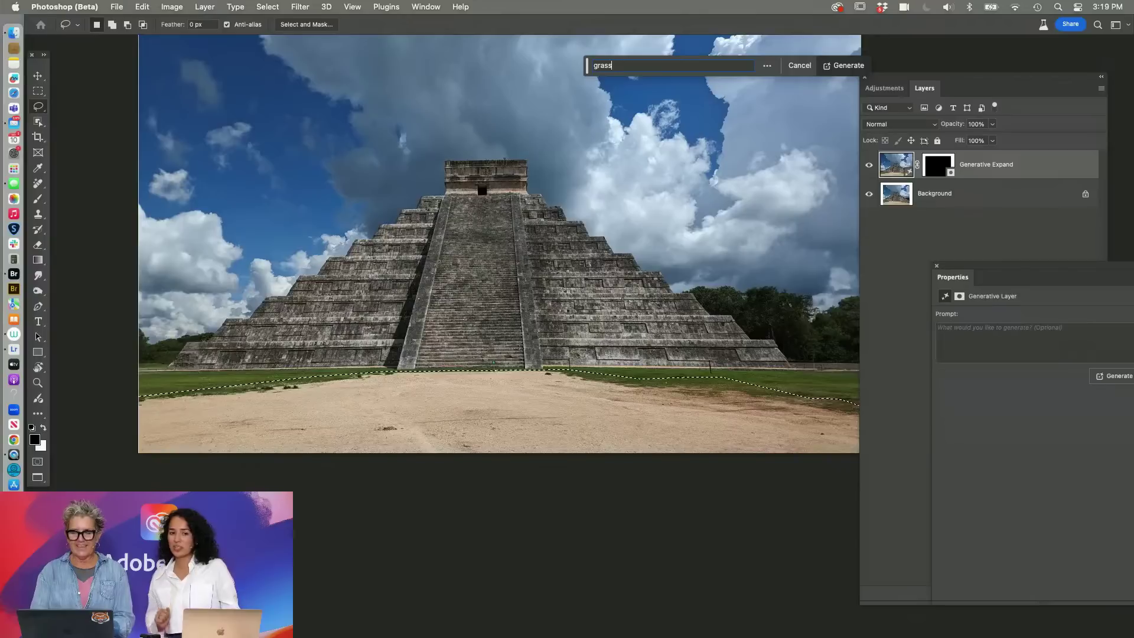
{"action": "left_click", "coordinate": [842, 65]}
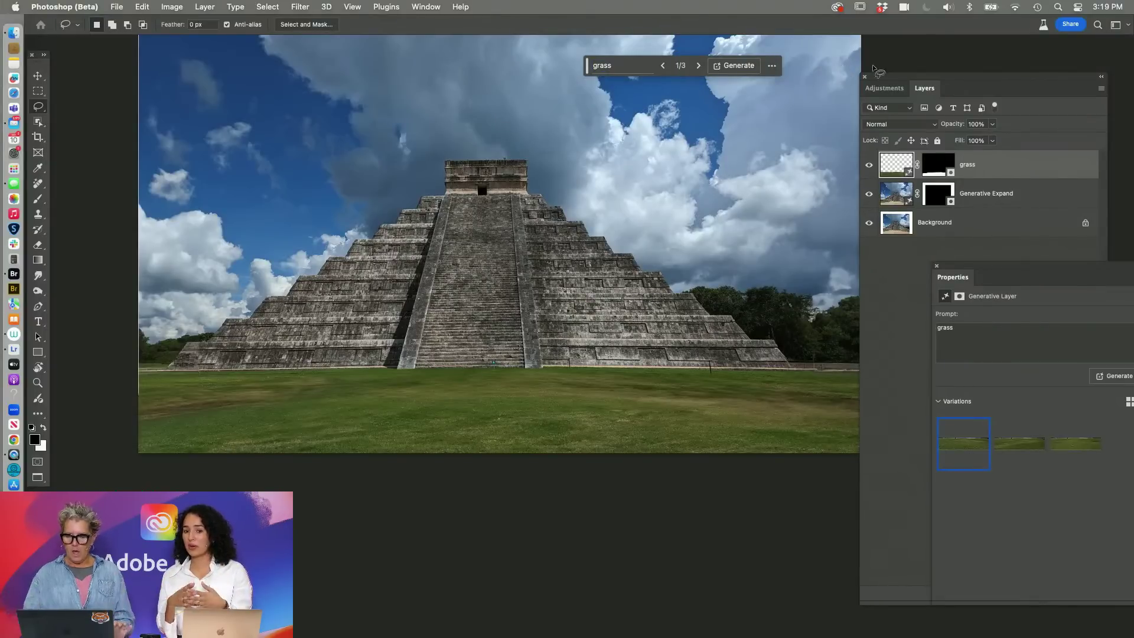
- Compare the grass variations and keep the first one
{"action": "left_click", "coordinate": [1008, 444]}
{"action": "left_click", "coordinate": [1058, 445]}
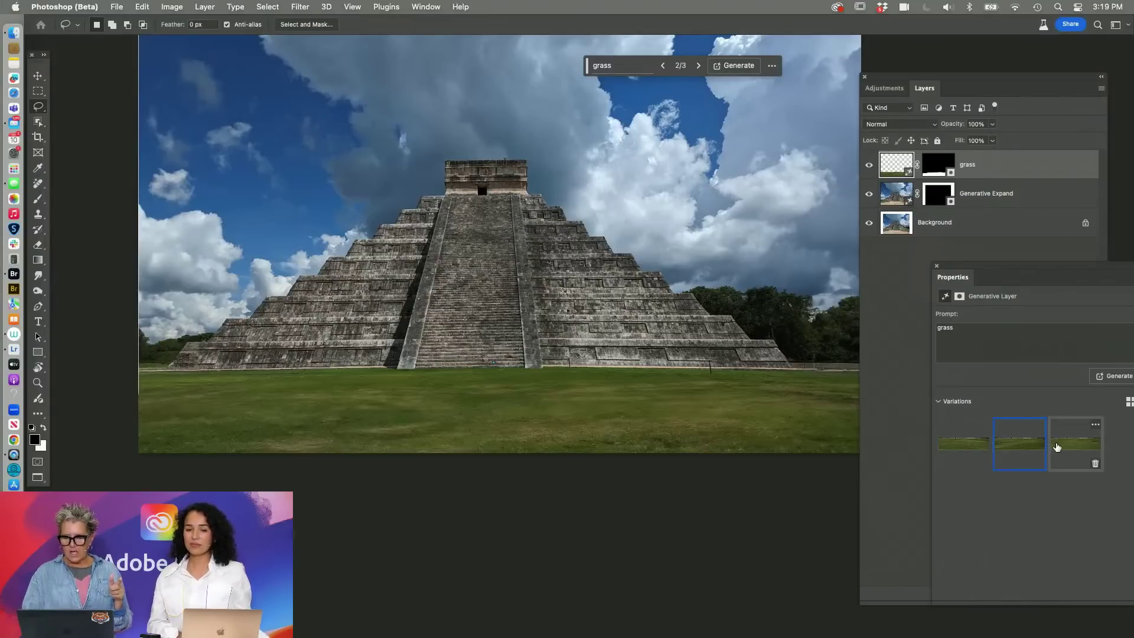
{"action": "left_click", "coordinate": [976, 447]}
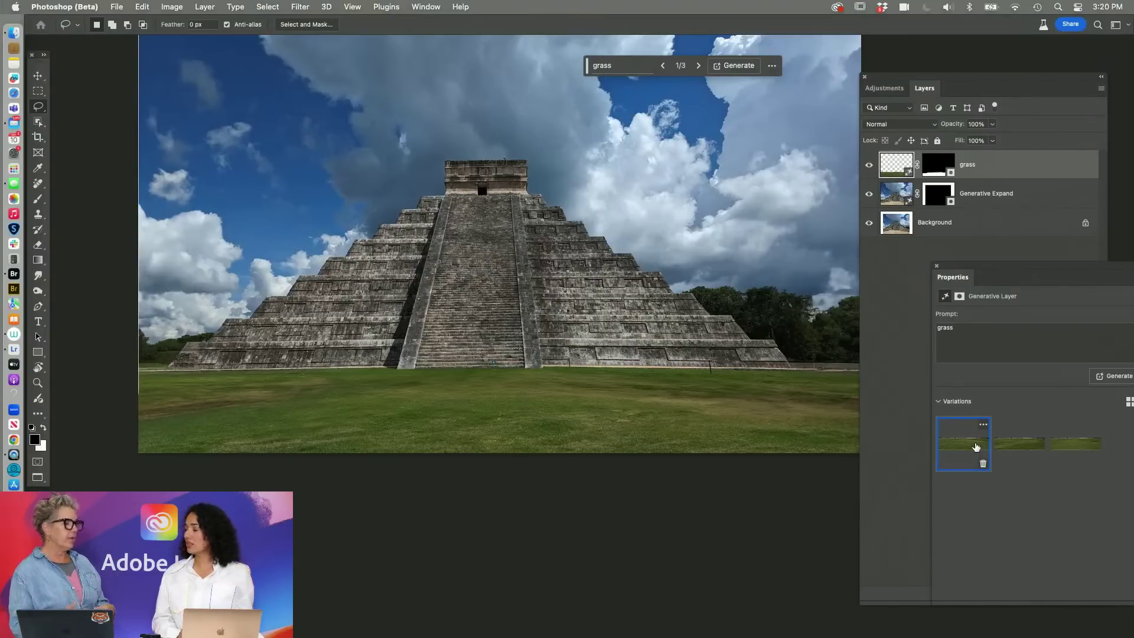
- Select the whole grass foreground from the pyramid's base down with the Rectangular Marquee tool
{"action": "key", "text": "m"}
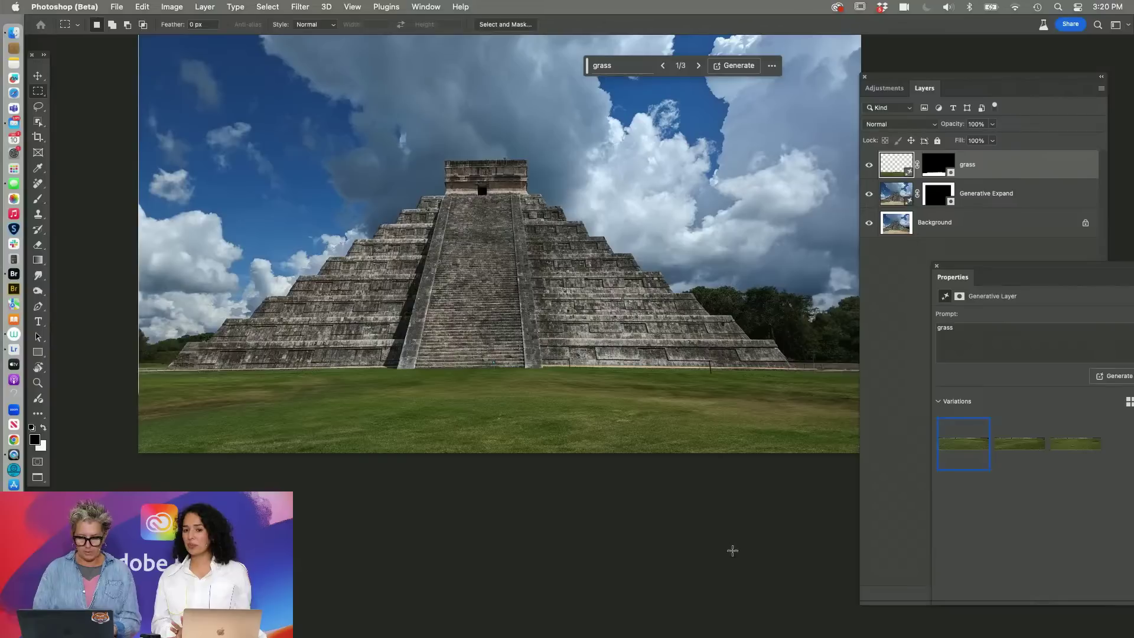
{"action": "left_click_drag", "start_coordinate": [703, 544], "coordinate": [653, 575]}
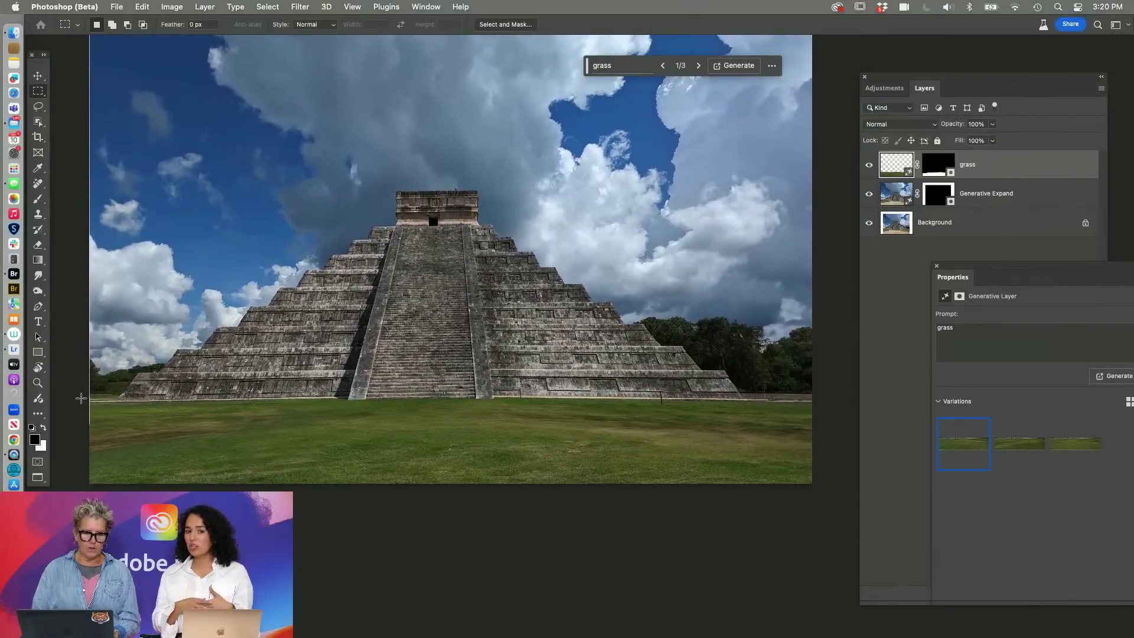
{"action": "mouse_move", "coordinate": [82, 400]}
{"action": "left_mouse_down"}
{"action": "mouse_move", "coordinate": [384, 519]}
{"action": "mouse_move", "coordinate": [682, 559]}
{"action": "mouse_move", "coordinate": [866, 567]}
{"action": "left_mouse_up"}
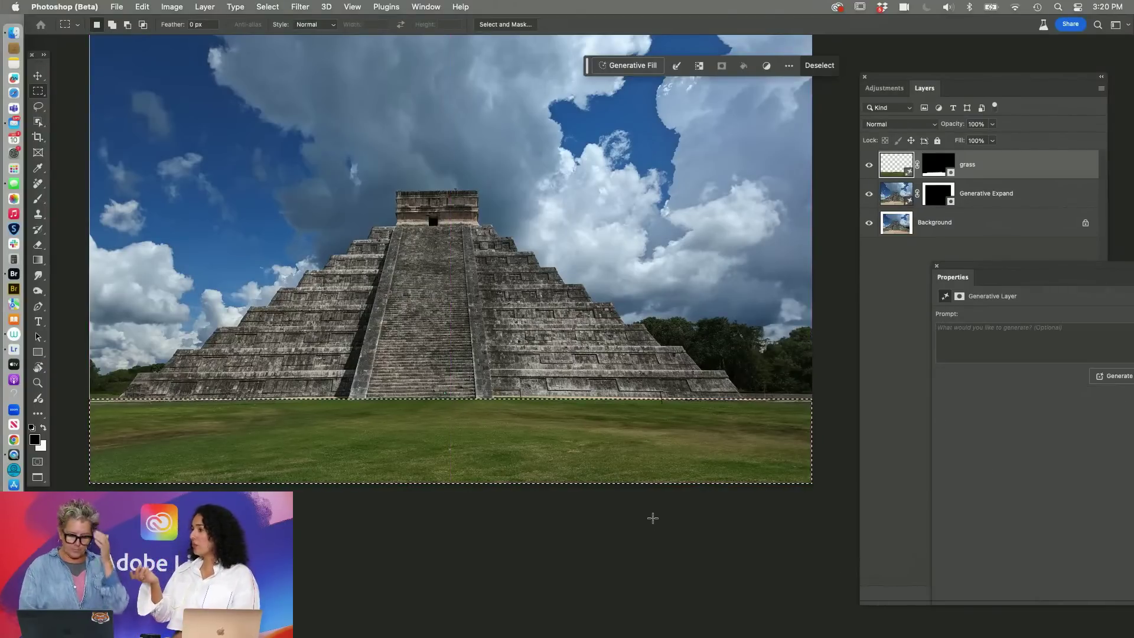
- Subtract the two upper corners of the foreground selection freehand with the Lasso tool
{"action": "key", "text": "l"}
{"action": "key", "text": "alt"}
{"action": "left_click_drag", "start_coordinate": [272, 376], "coordinate": [217, 415]}
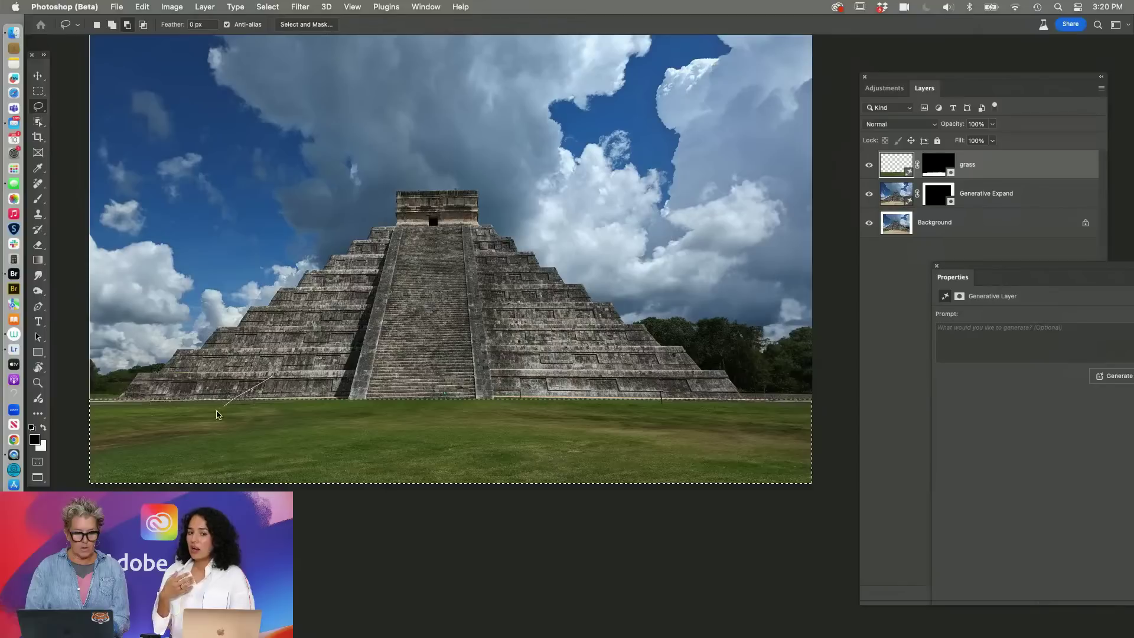
{"action": "left_click_drag", "start_coordinate": [98, 442], "coordinate": [147, 363]}
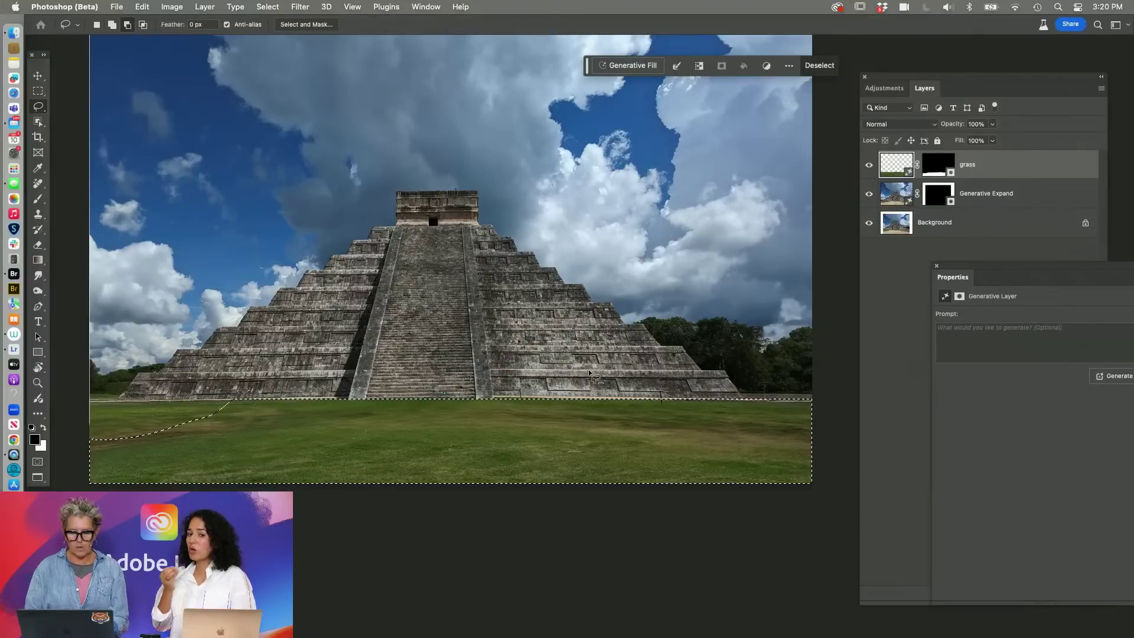
{"action": "left_click_drag", "start_coordinate": [590, 373], "coordinate": [688, 383]}
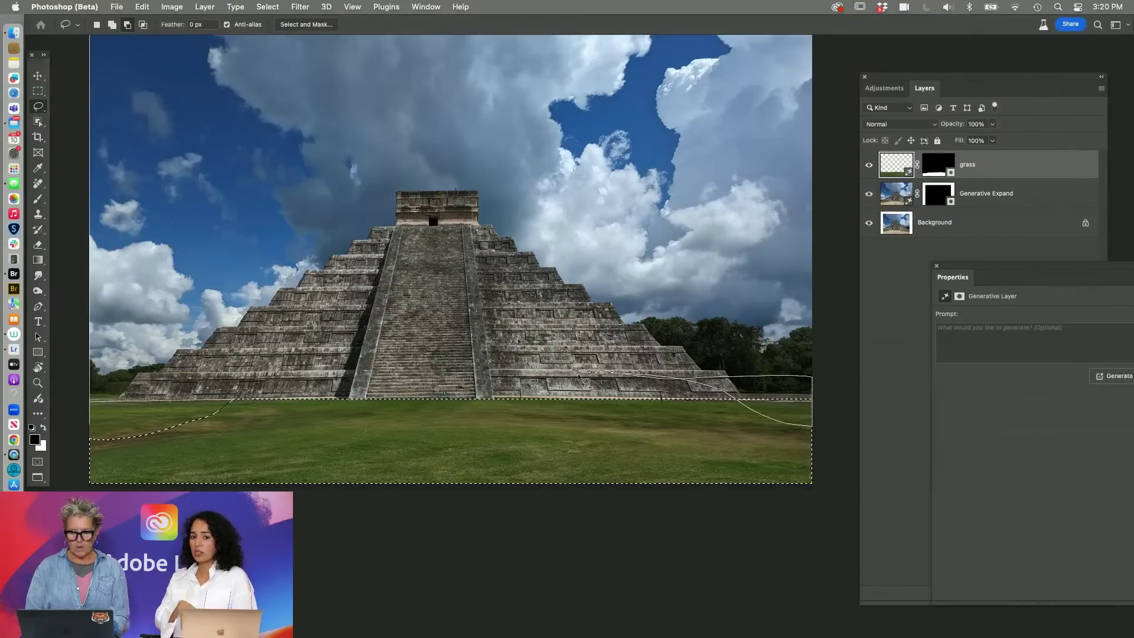
{"action": "left_click_drag", "start_coordinate": [757, 406], "coordinate": [742, 403]}
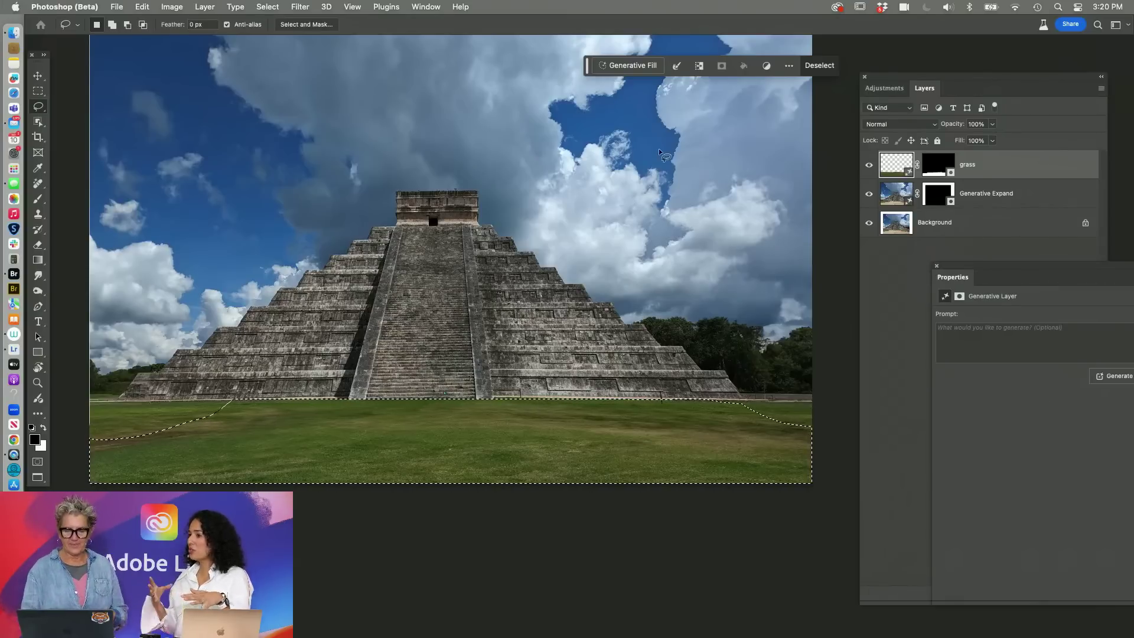
- Fill the selected foreground using Generative Fill with the prompt "Lake with refelection", and compare the variations, ending on the third
{"action": "left_click", "coordinate": [647, 65]}
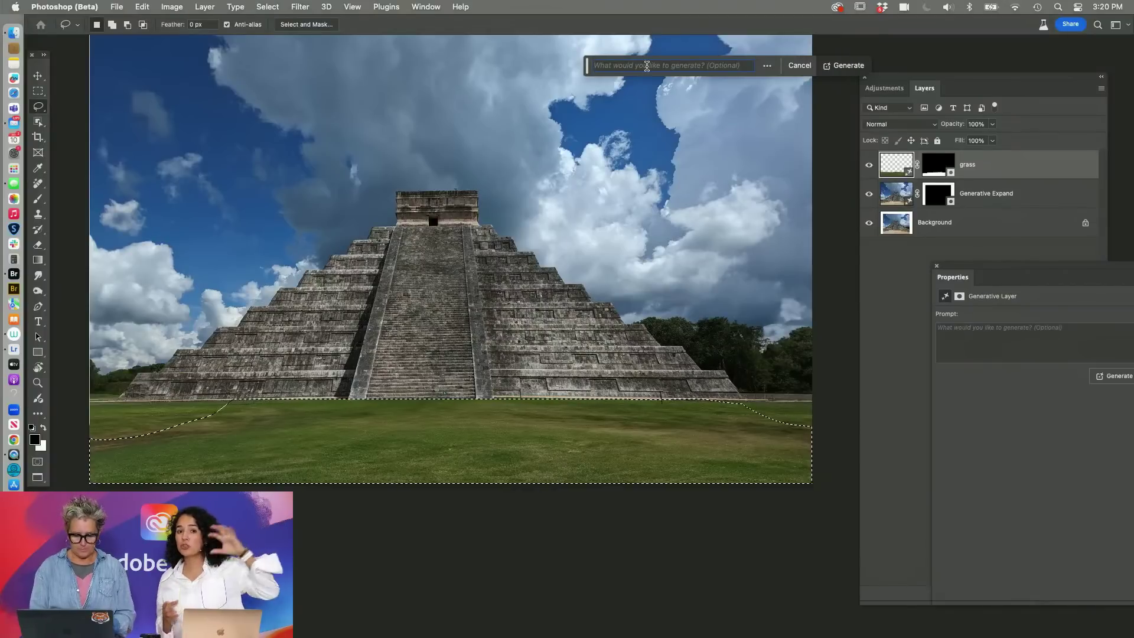
{"action": "type", "text": "Lake wih"}
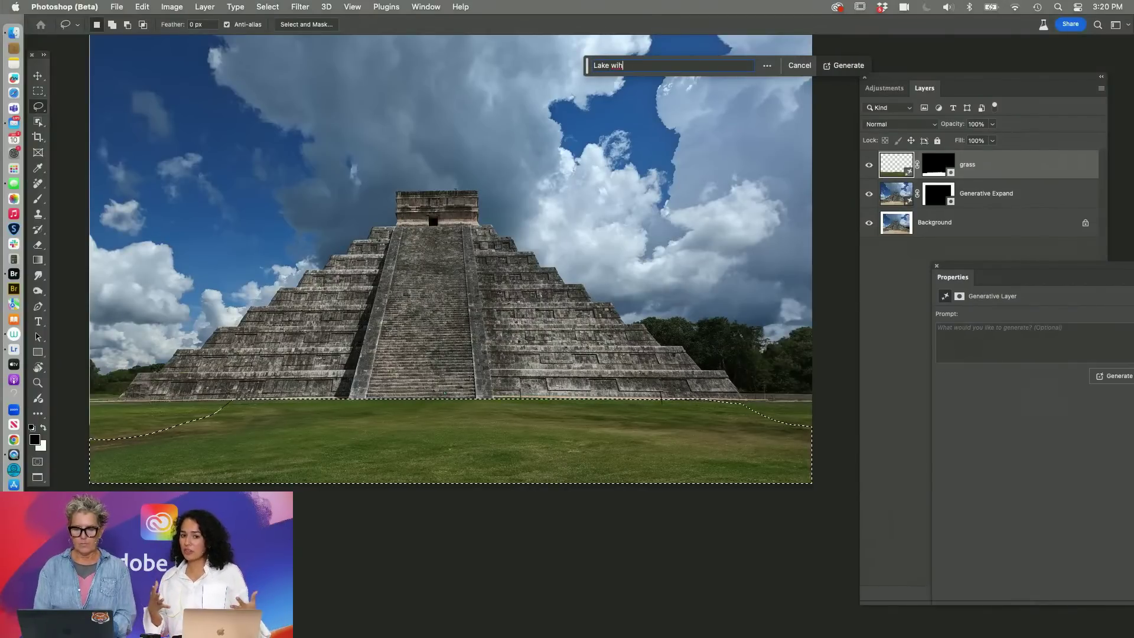
{"action": "key", "text": "BackSpace"}
{"action": "type", "text": "th r"}
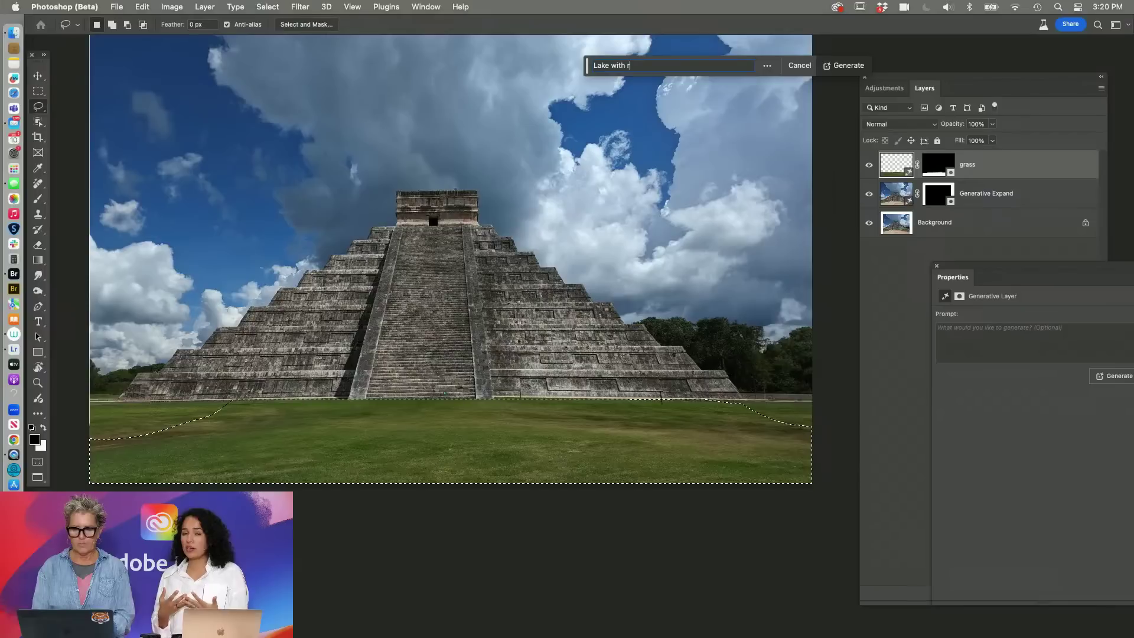
{"action": "type", "text": "efelection"}
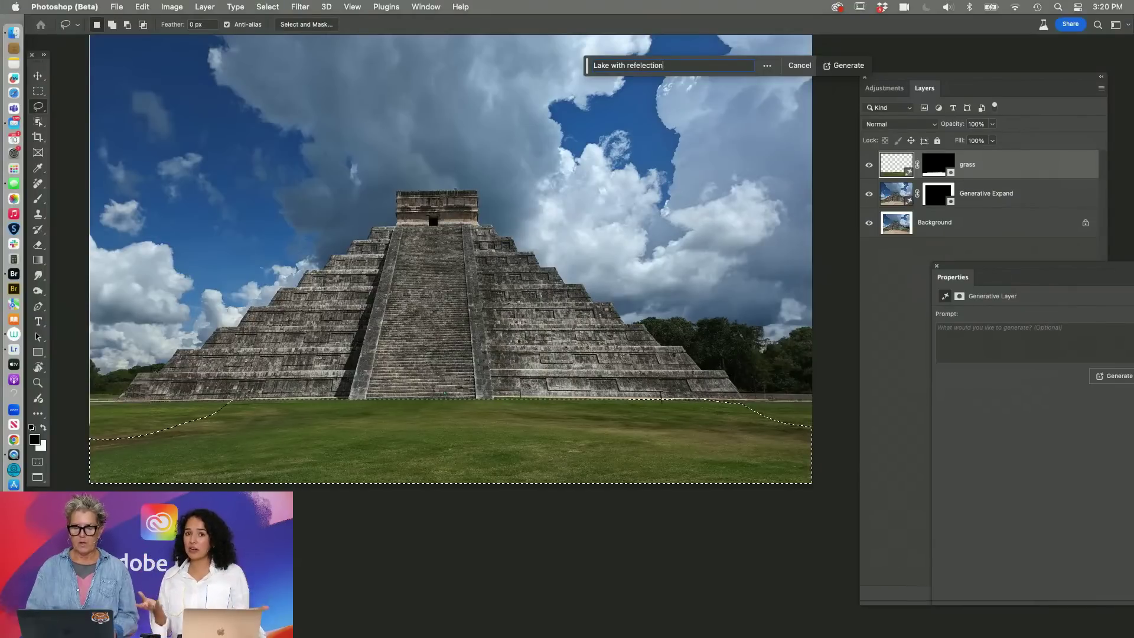
{"action": "left_click", "coordinate": [849, 66]}
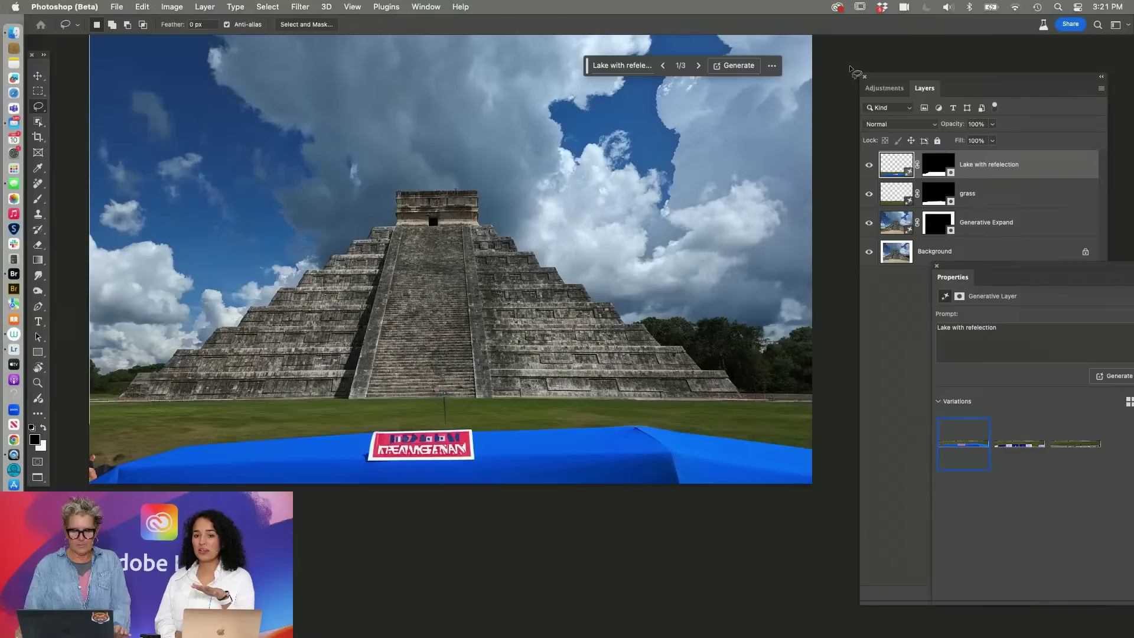
{"action": "left_click", "coordinate": [1024, 444]}
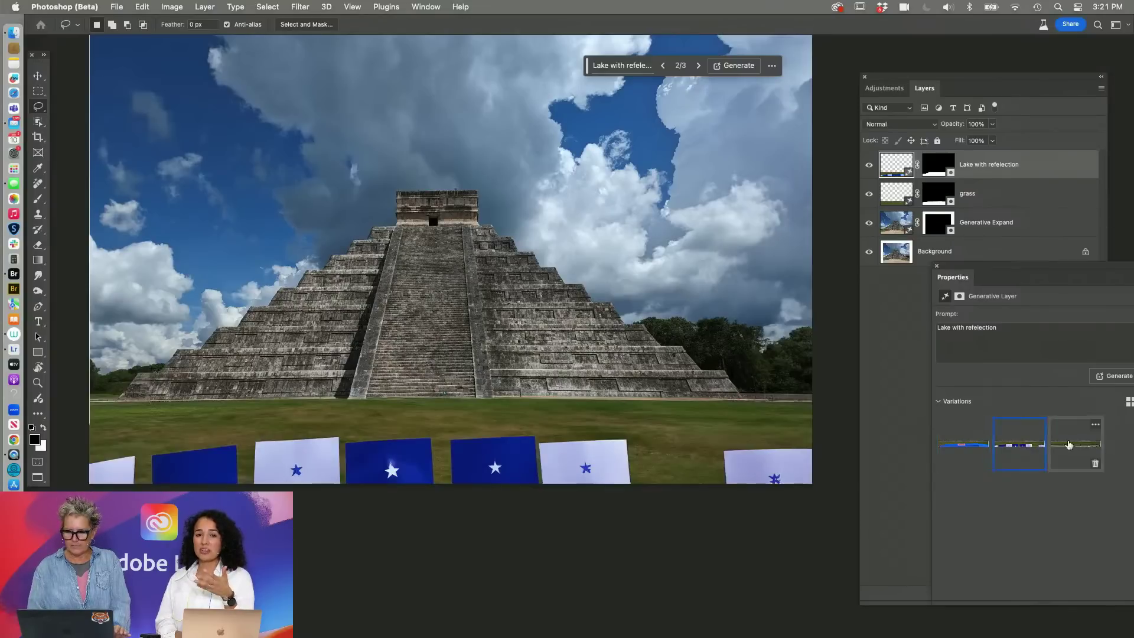
{"action": "left_click", "coordinate": [1072, 446]}
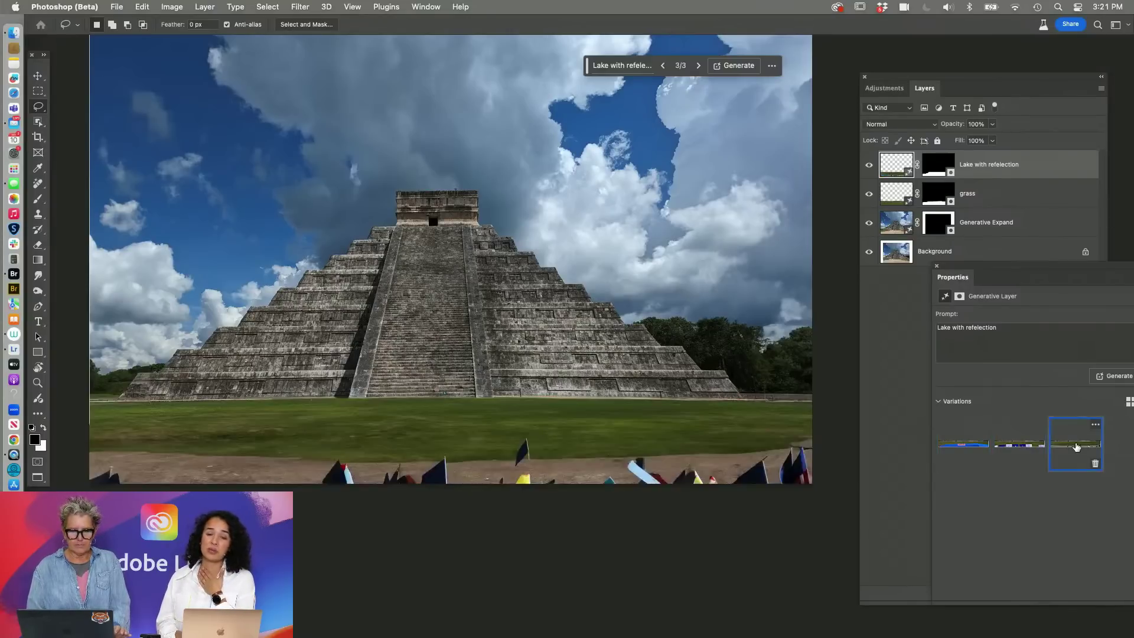
- Switch Photoshop to a windowed screen mode, bring the Keynote presentation to the front, and move its window fully into view
{"action": "key", "text": "f"}
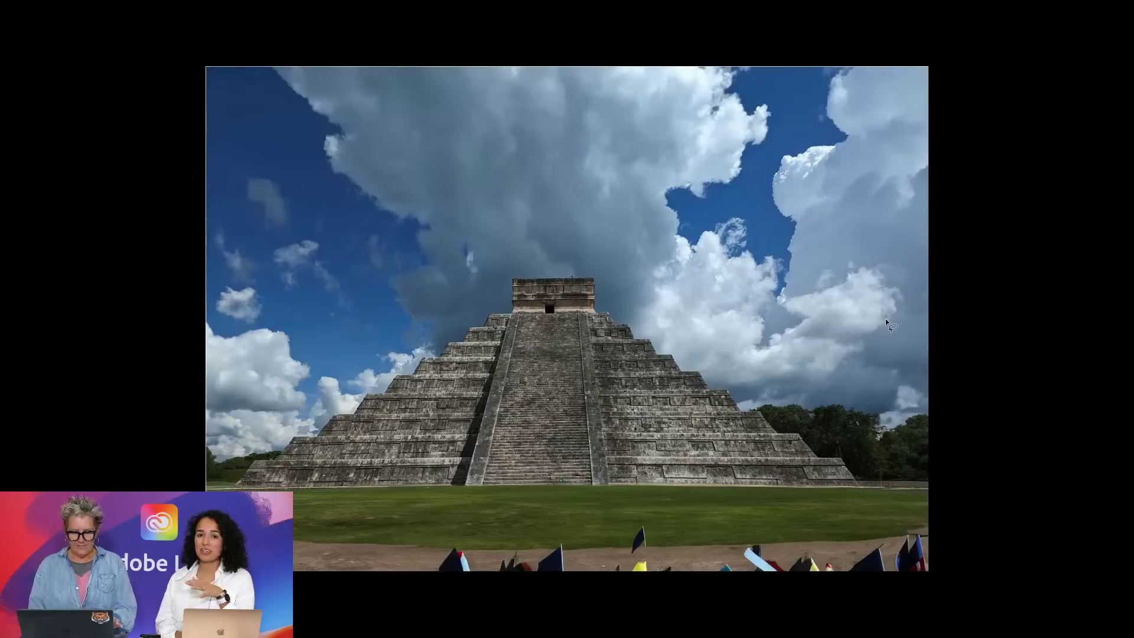
{"action": "key", "text": "f"}
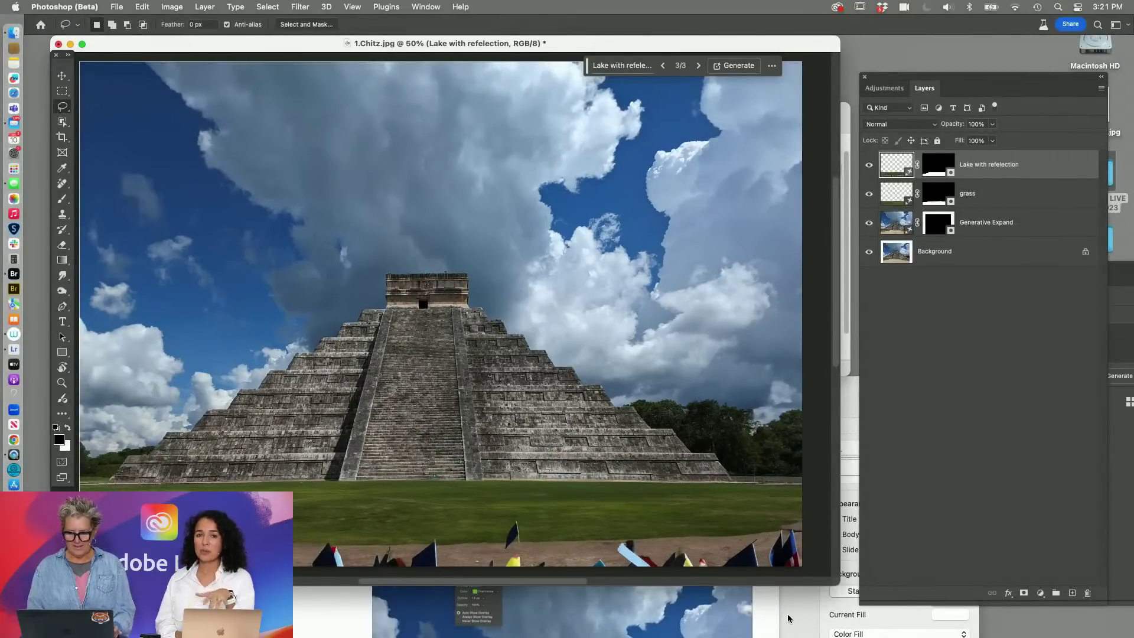
{"action": "left_click", "coordinate": [802, 617]}
{"action": "left_click_drag", "start_coordinate": [712, 401], "coordinate": [686, 30]}
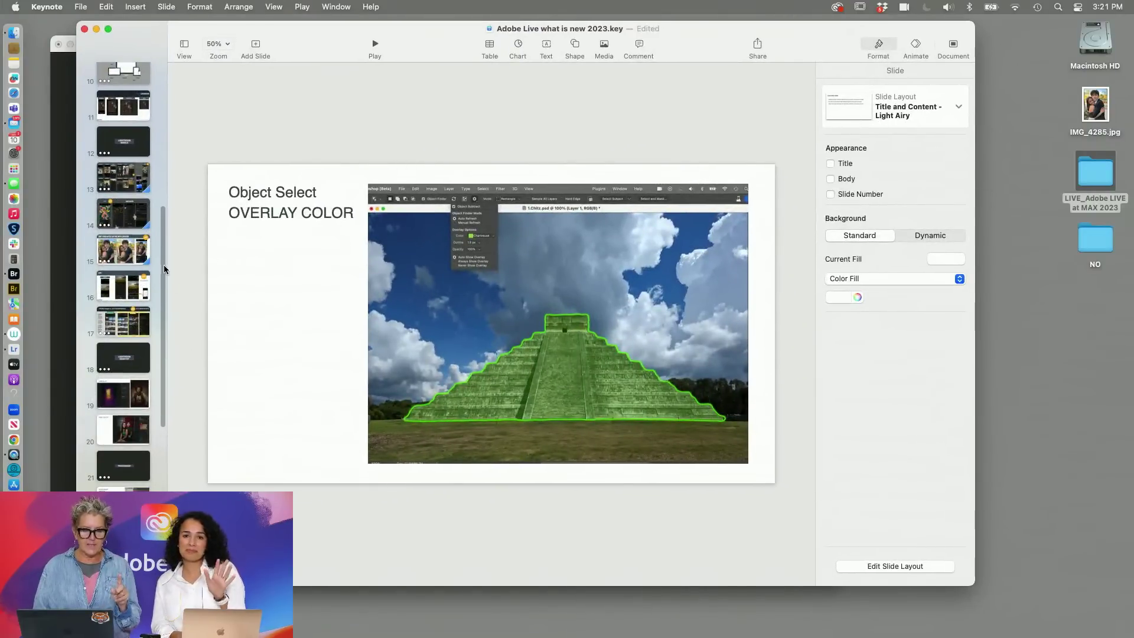
- Present the slides from the first Parametric Filters slide through the oil paint example to the Neural Filters slide
{"action": "scroll", "coordinate": [164, 363], "scroll_direction": "down", "scroll_amount": 6}
{"action": "scroll", "coordinate": [164, 362], "scroll_direction": "down", "scroll_amount": 3}
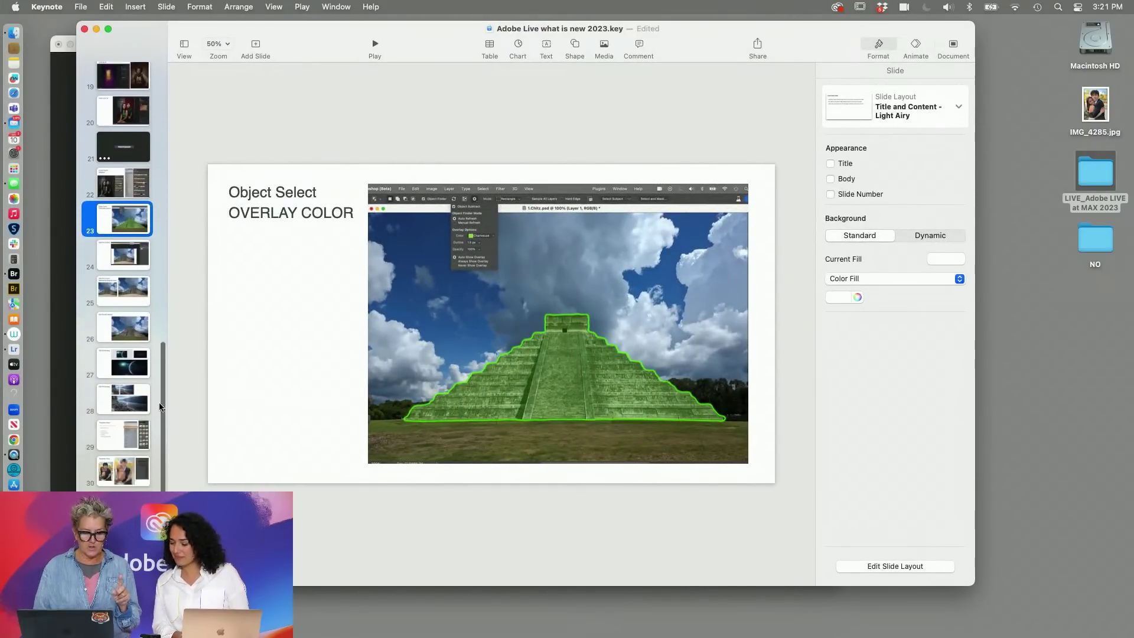
{"action": "left_click", "coordinate": [135, 424]}
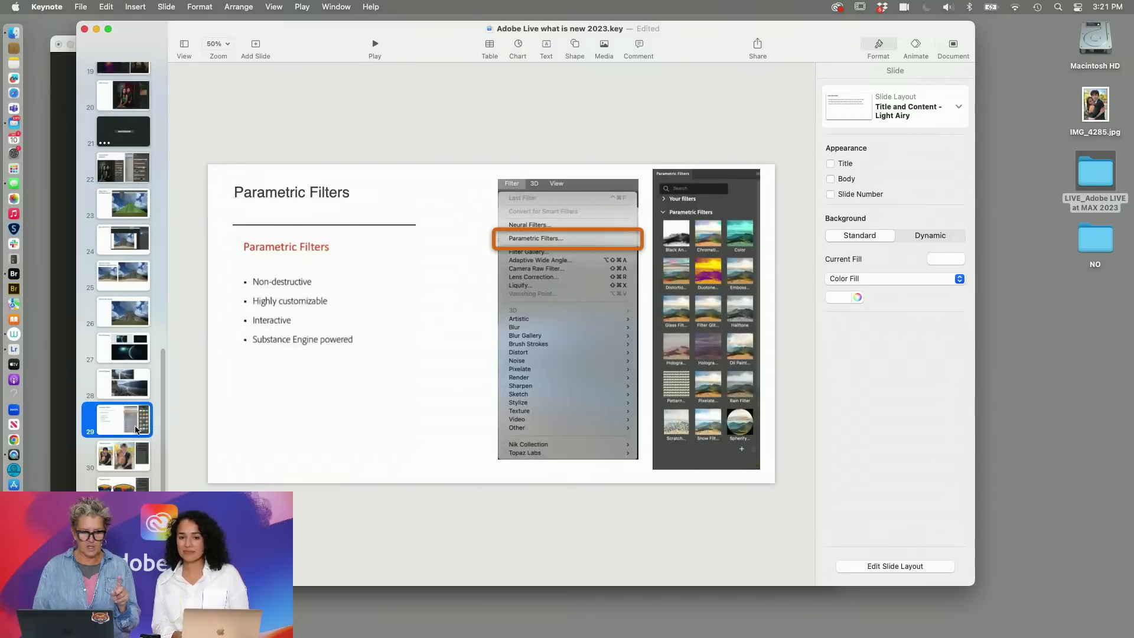
{"action": "left_click", "coordinate": [375, 46]}
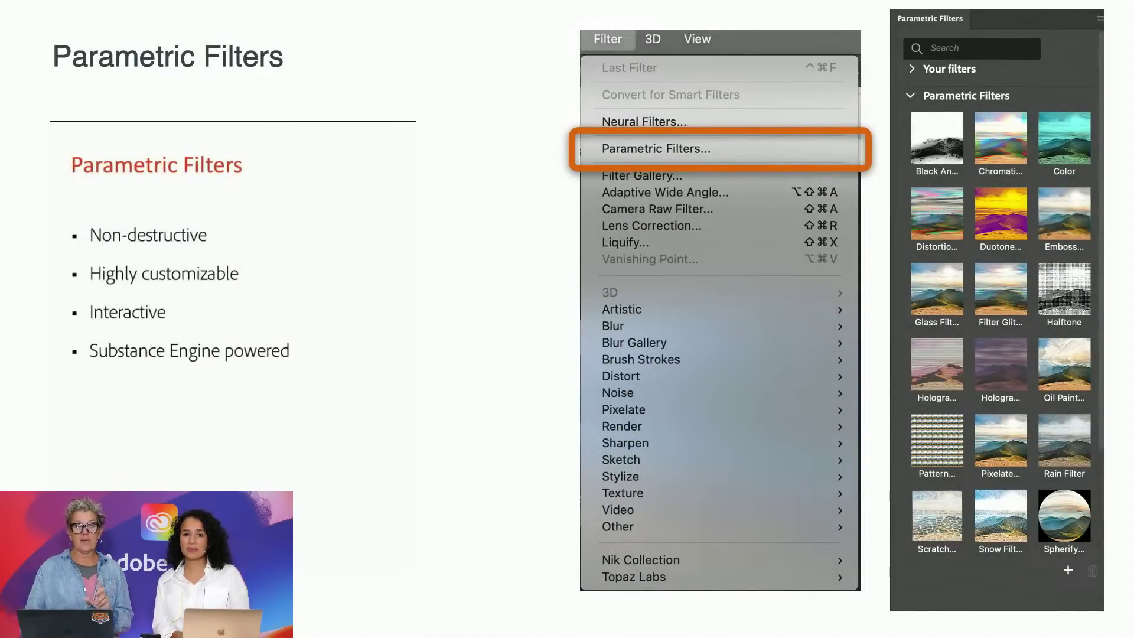
{"action": "key", "text": "Right"}
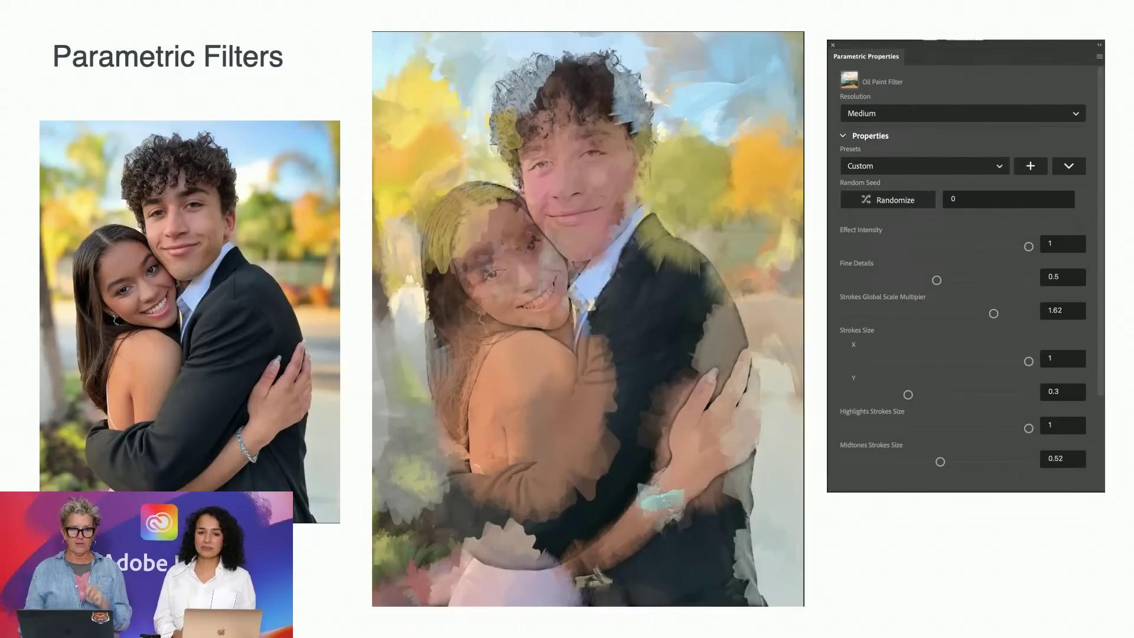
{"action": "key", "text": "Right"}
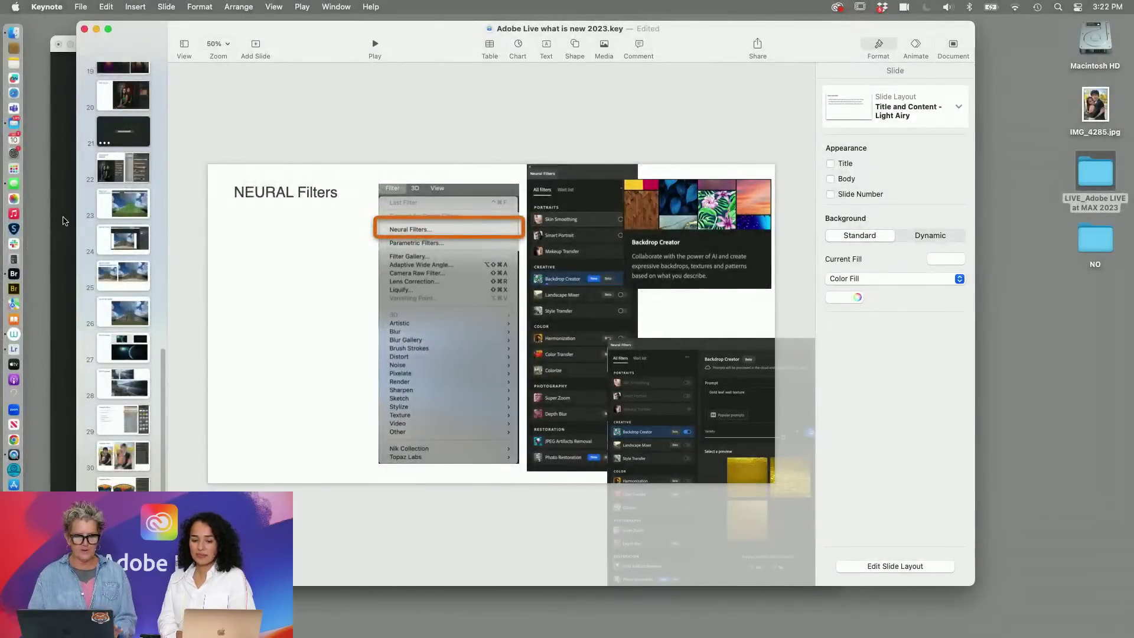
- Open 2.Patch.psd from the 2.PARAMETRIC FILTERS folder within 3. Photoshop in the LIVE_Adobe LIVE at MAX 2023 desktop folder
{"action": "double_click", "coordinate": [1095, 172]}
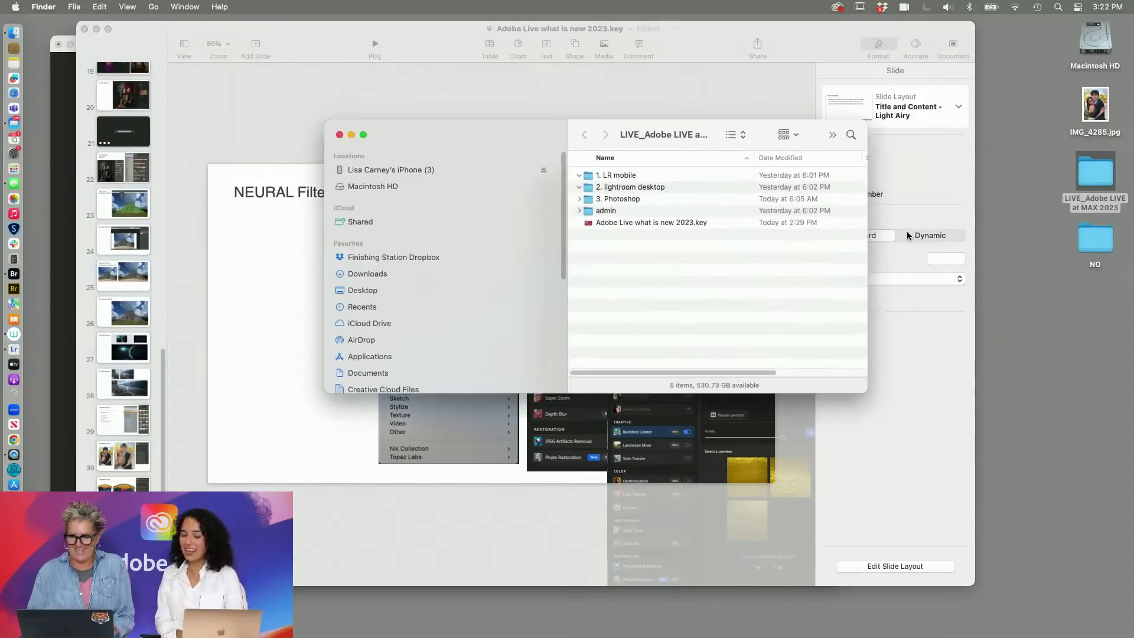
{"action": "left_click", "coordinate": [580, 201]}
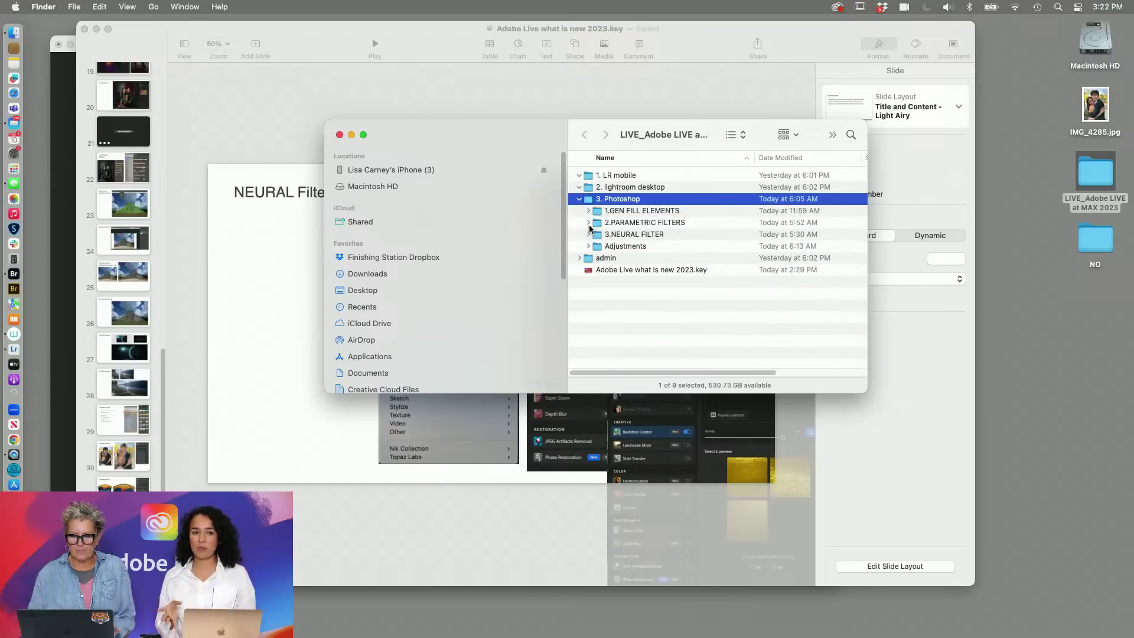
{"action": "left_click", "coordinate": [588, 226]}
{"action": "left_click", "coordinate": [606, 246]}
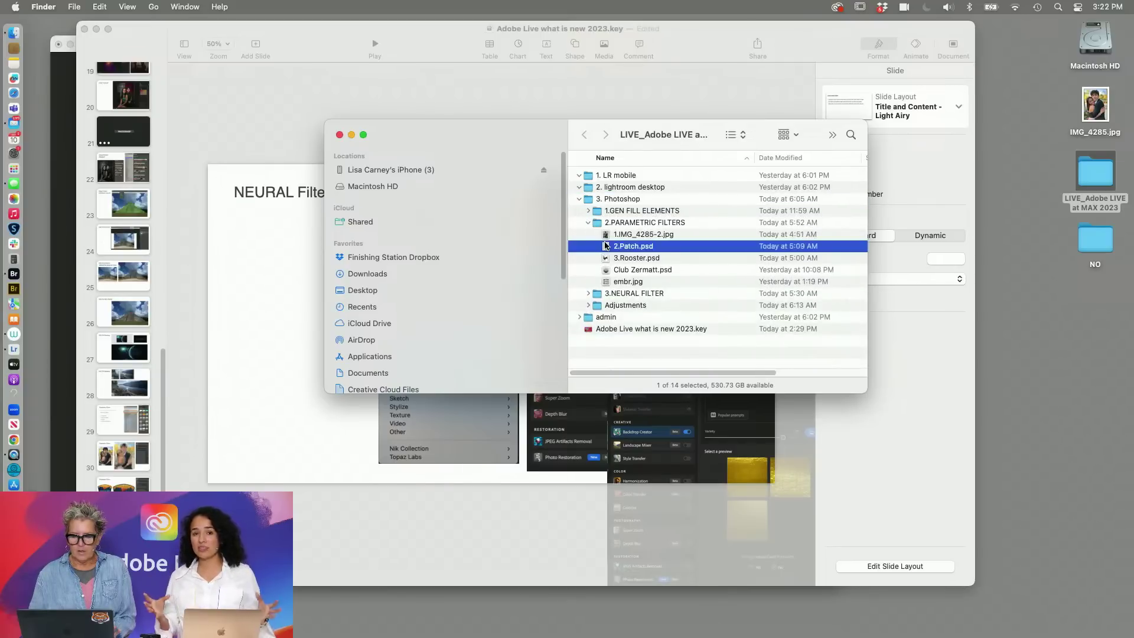
{"action": "double_click", "coordinate": [606, 246]}
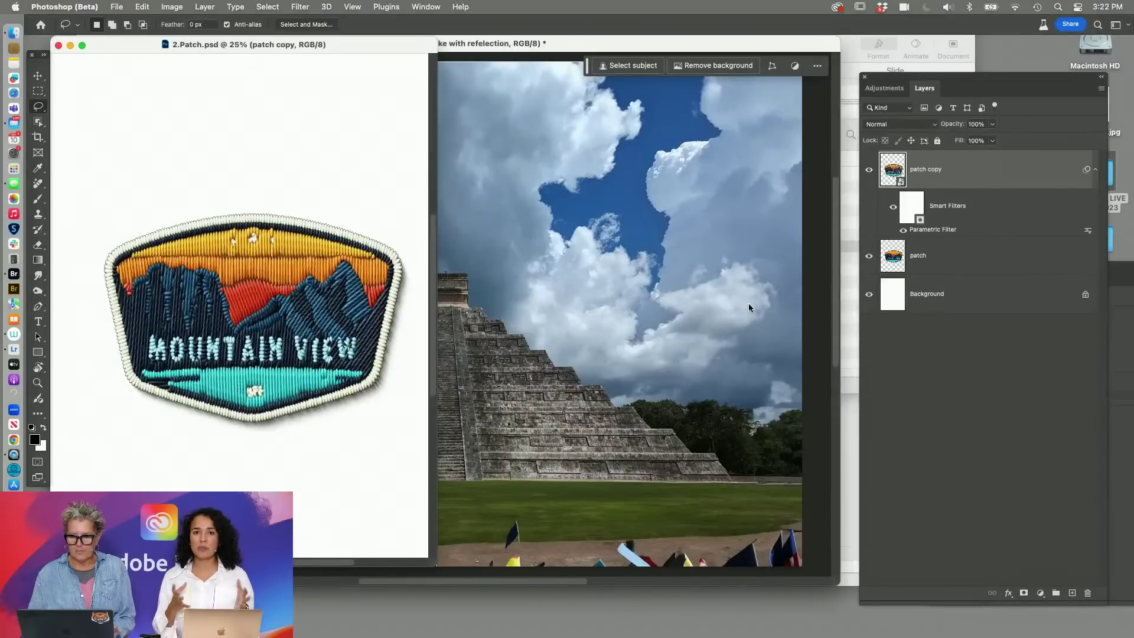
- Display the patch document in full-screen mode, hide the patch copy layer and select the original patch layer
{"action": "key", "text": "f"}
{"action": "left_click", "coordinate": [869, 169]}
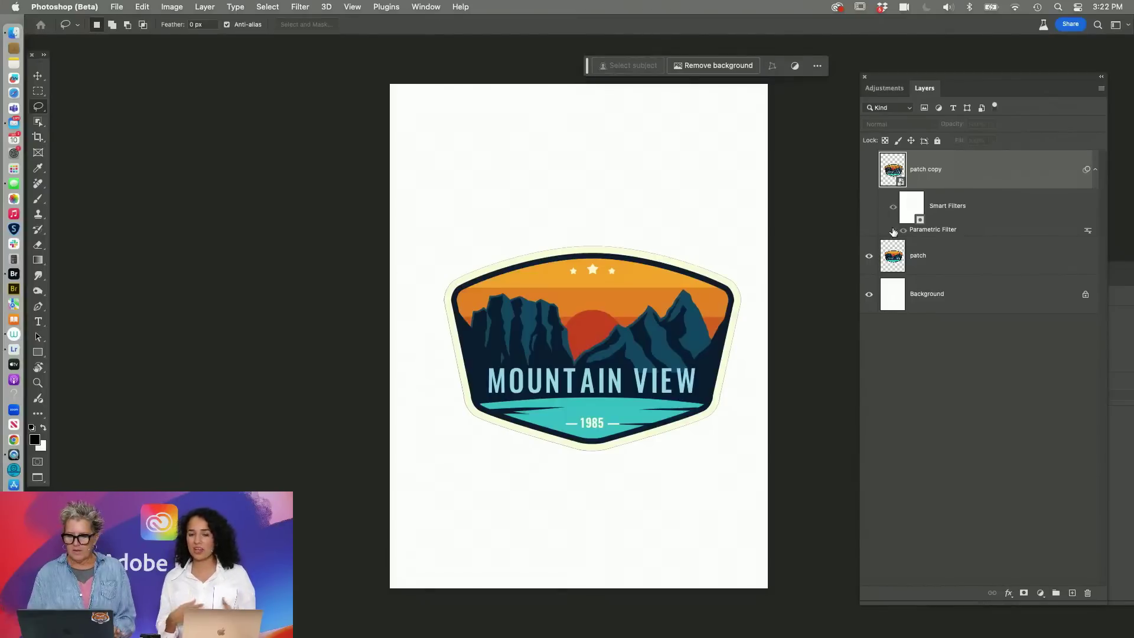
{"action": "left_click", "coordinate": [901, 259]}
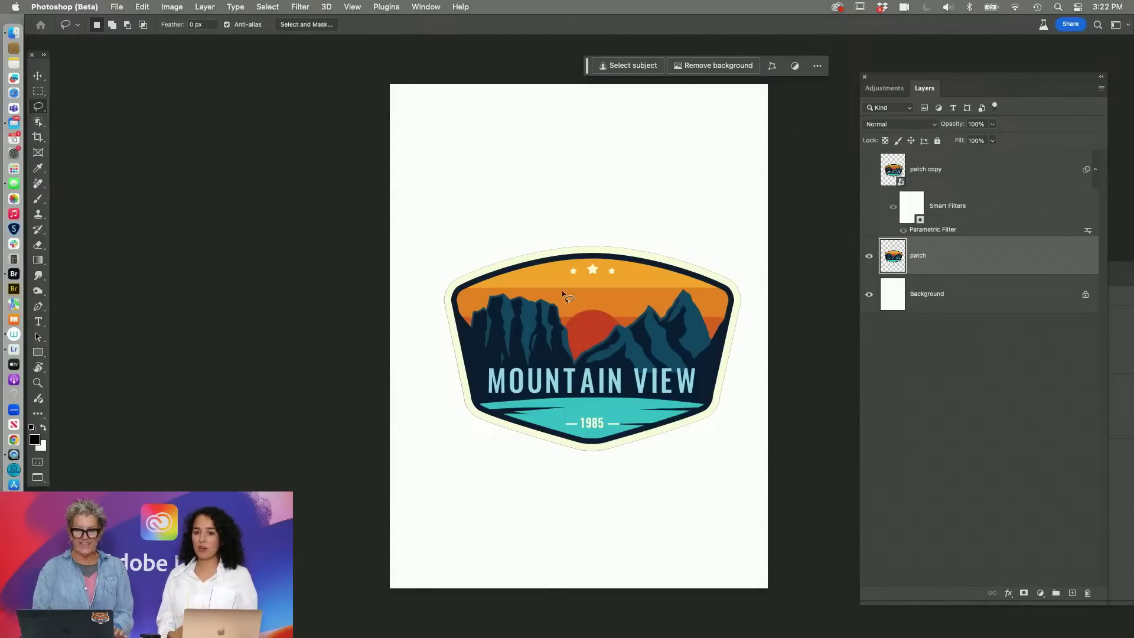
- Apply the Embroidery parametric filter from Your filters to the patch layer, and move both parametric panels clear of the artwork
{"action": "left_click_drag", "start_coordinate": [665, 352], "coordinate": [589, 354]}
{"action": "left_click", "coordinate": [417, 7]}
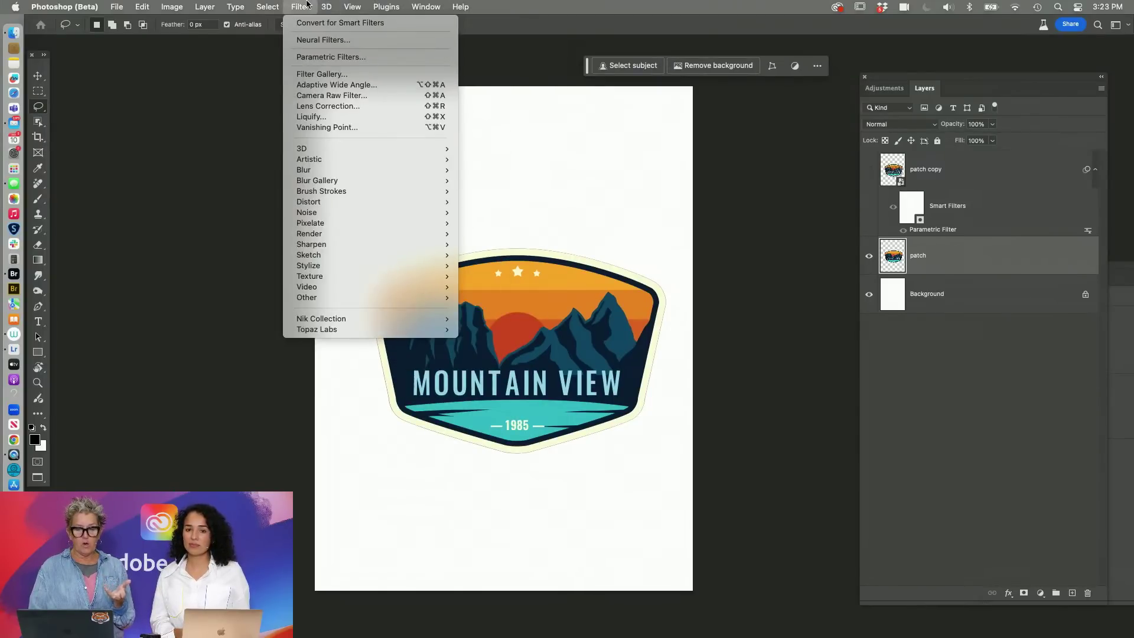
{"action": "left_click", "coordinate": [317, 57]}
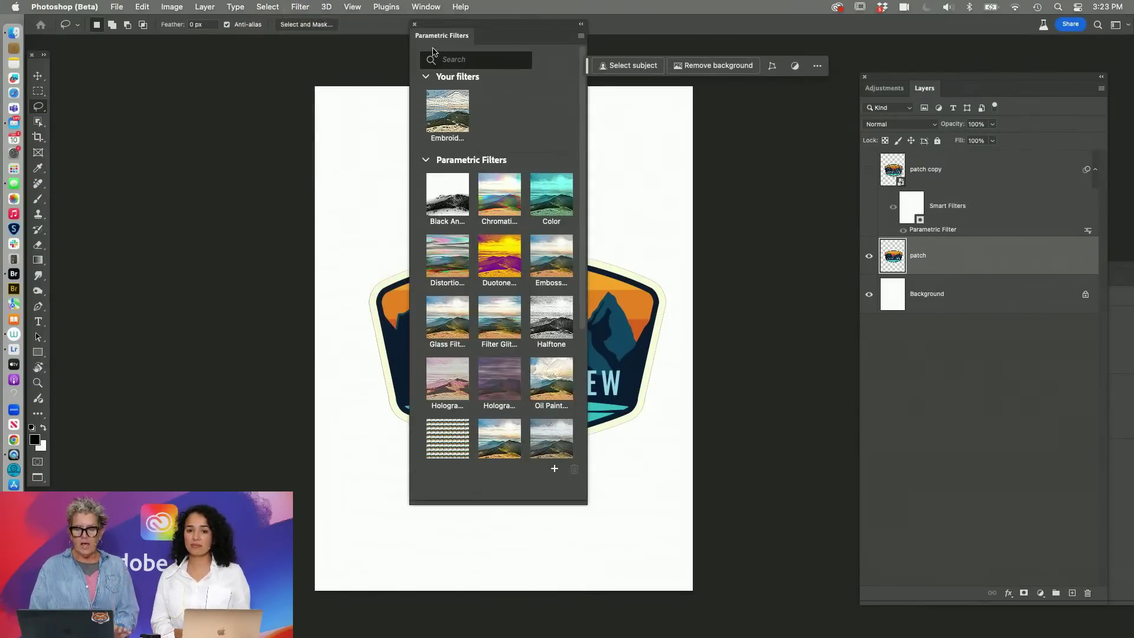
{"action": "left_click_drag", "start_coordinate": [449, 35], "coordinate": [724, 118]}
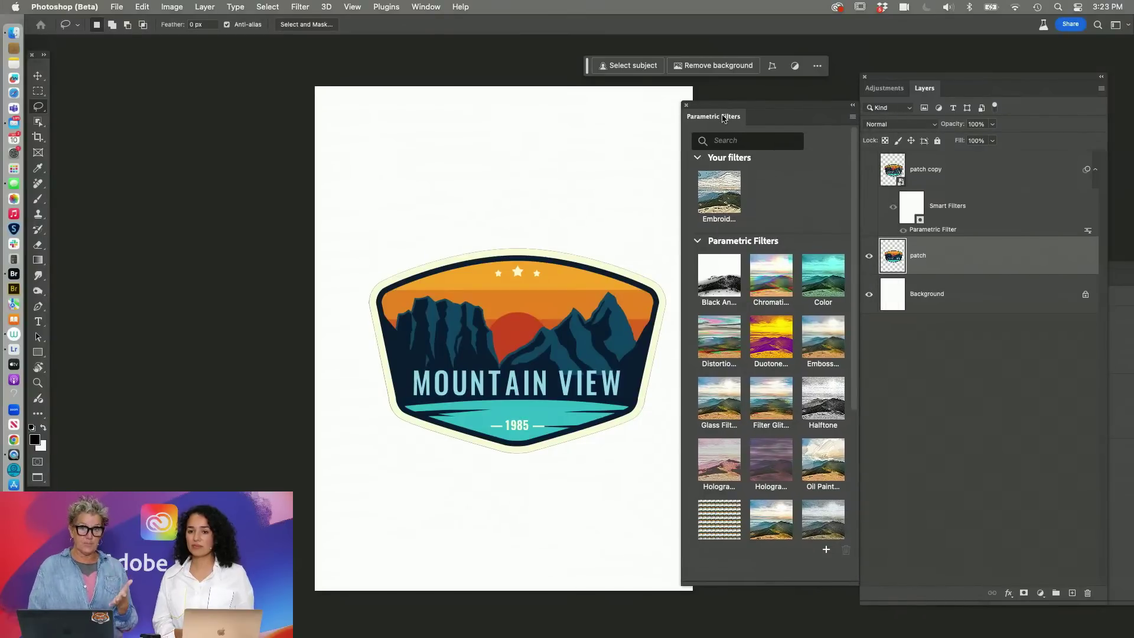
{"action": "left_click", "coordinate": [721, 196]}
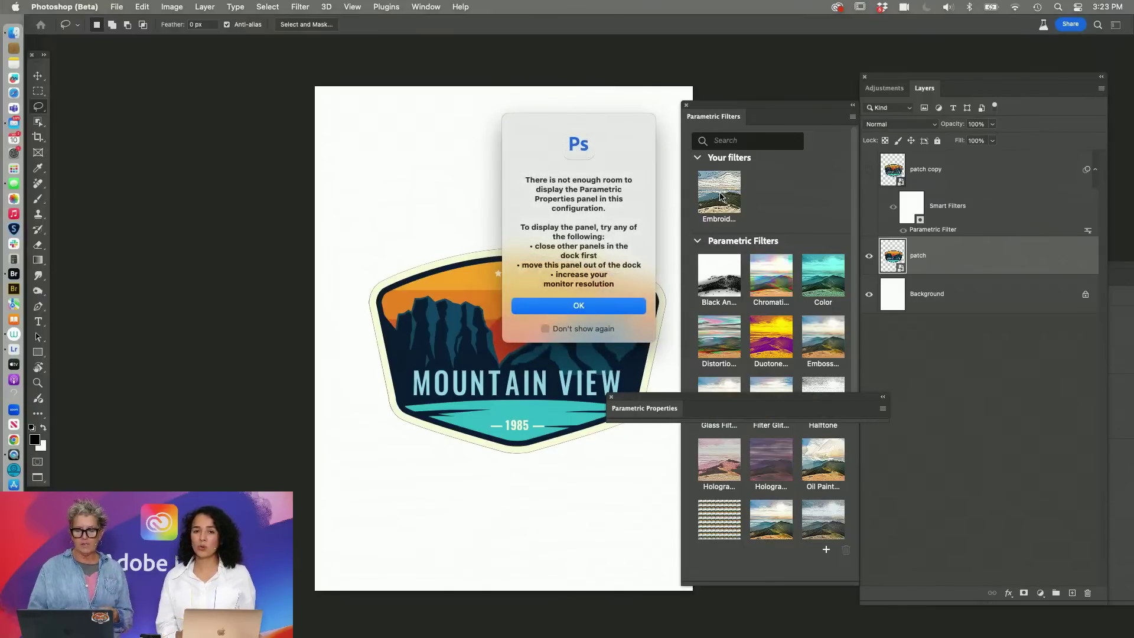
{"action": "left_click", "coordinate": [590, 308]}
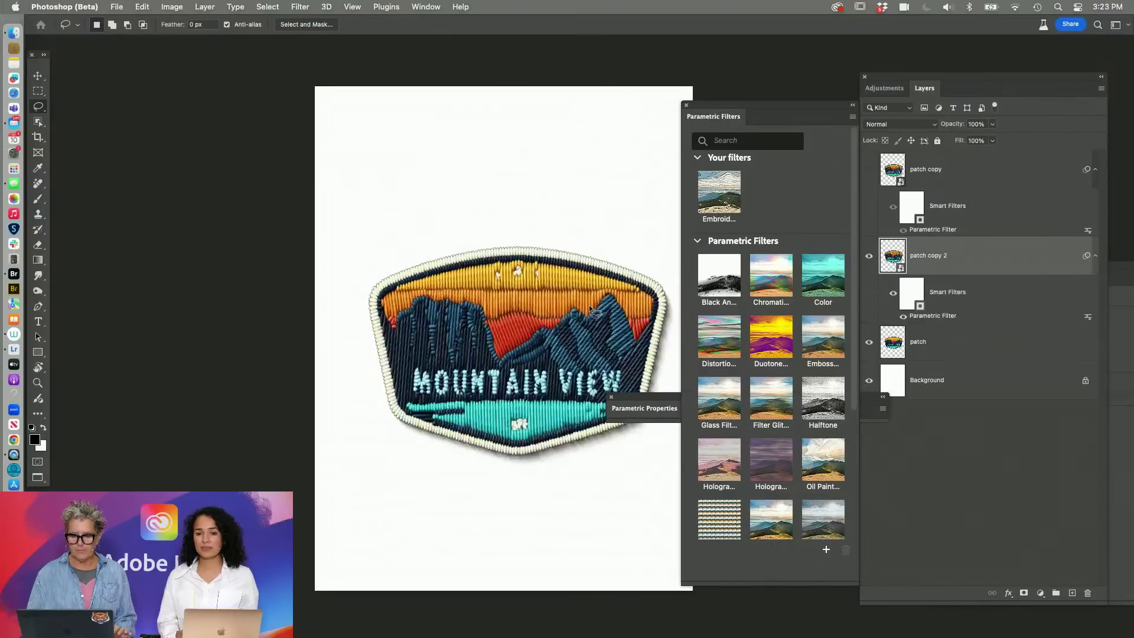
{"action": "left_click_drag", "start_coordinate": [702, 106], "coordinate": [731, 467]}
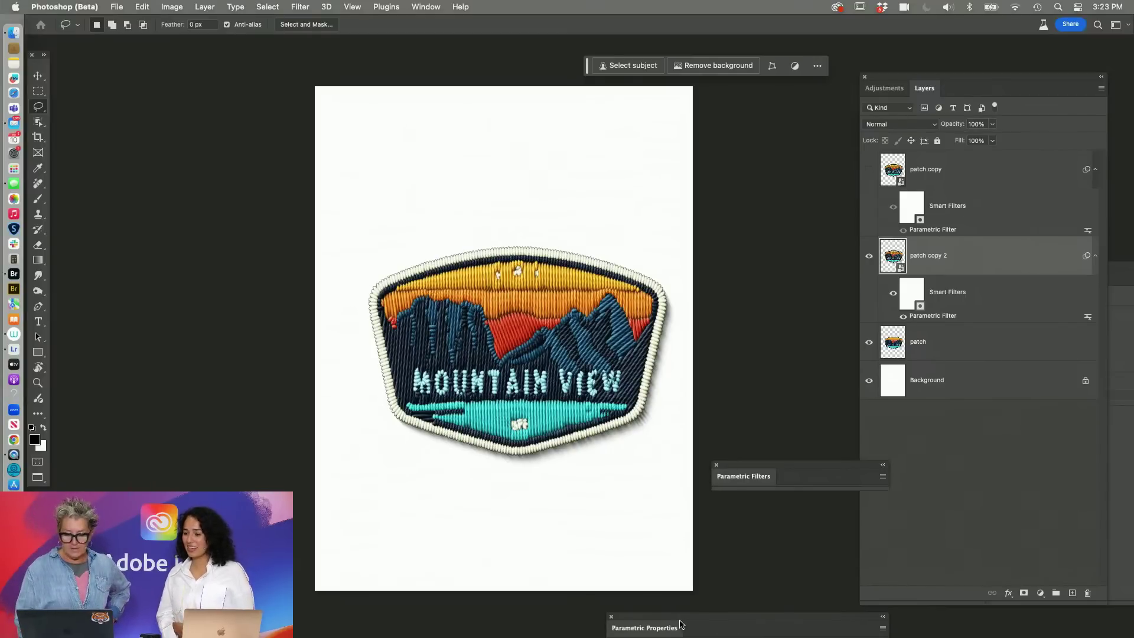
{"action": "left_click_drag", "start_coordinate": [681, 625], "coordinate": [723, 582]}
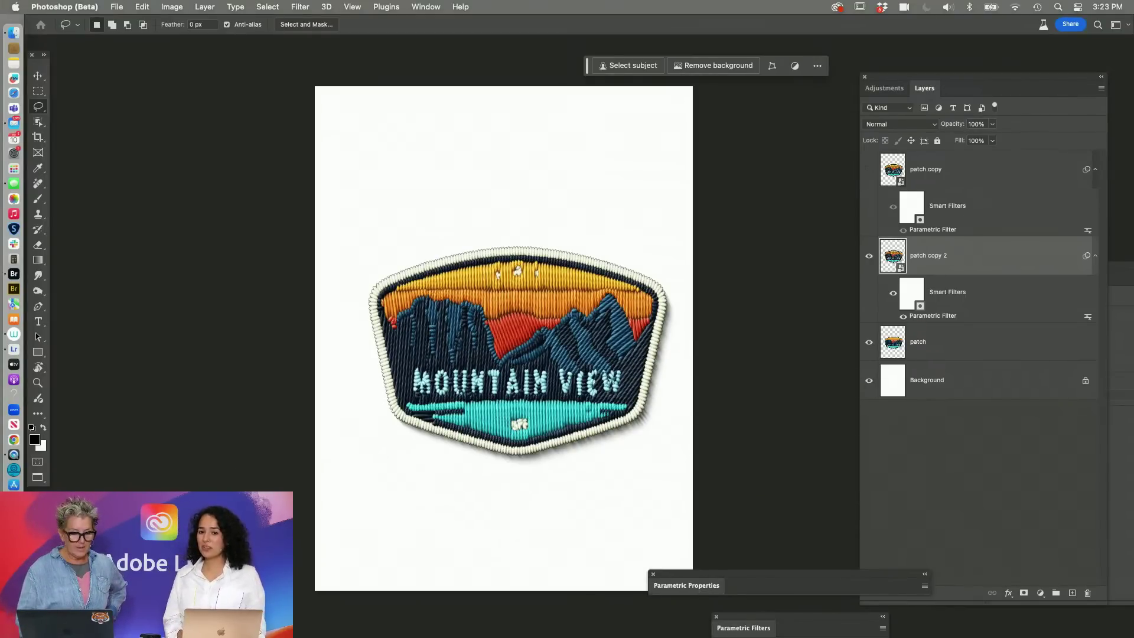
- Switch to the Keynote presentation and present the closing slide with the contact details and mobile photography courses
{"action": "key", "text": "super+Tab"}
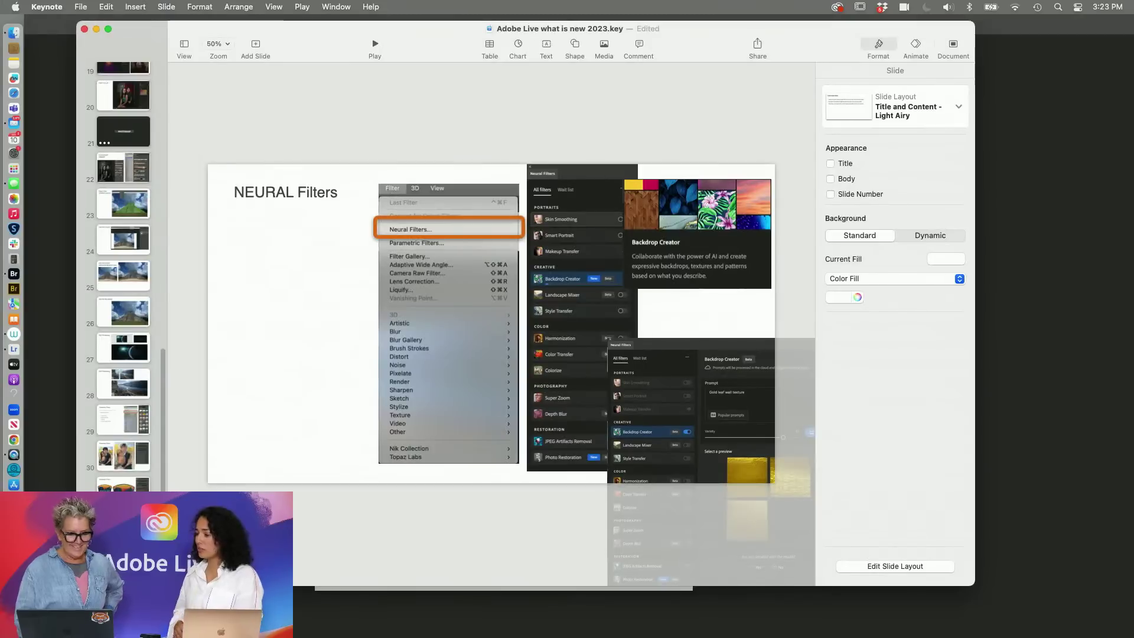
{"action": "key", "text": "Down"}
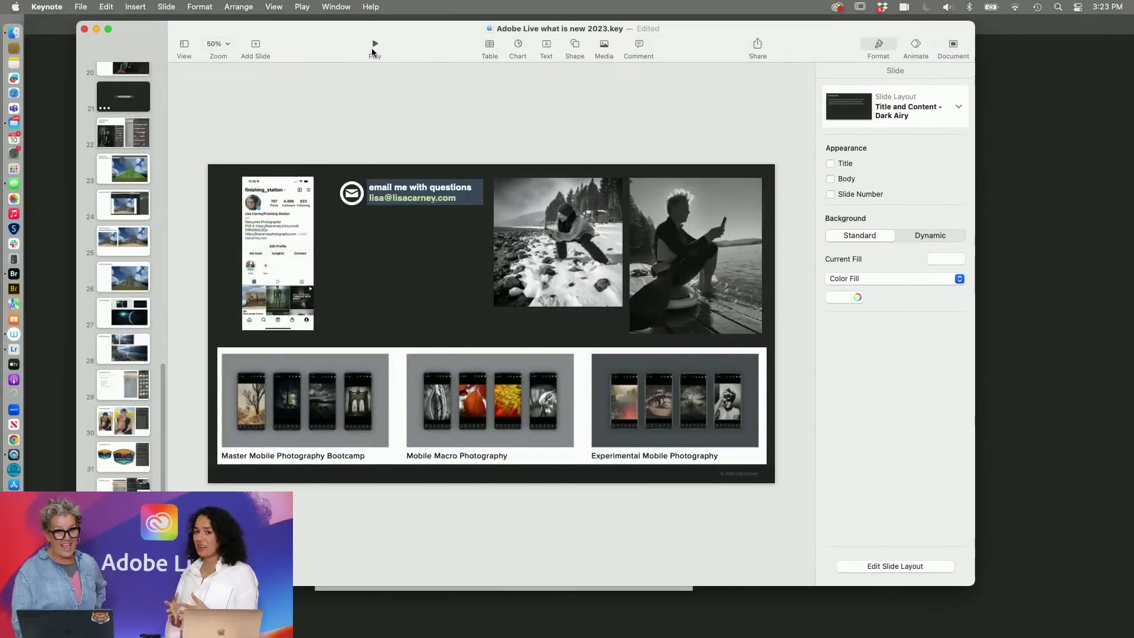
{"action": "left_click", "coordinate": [372, 52]}
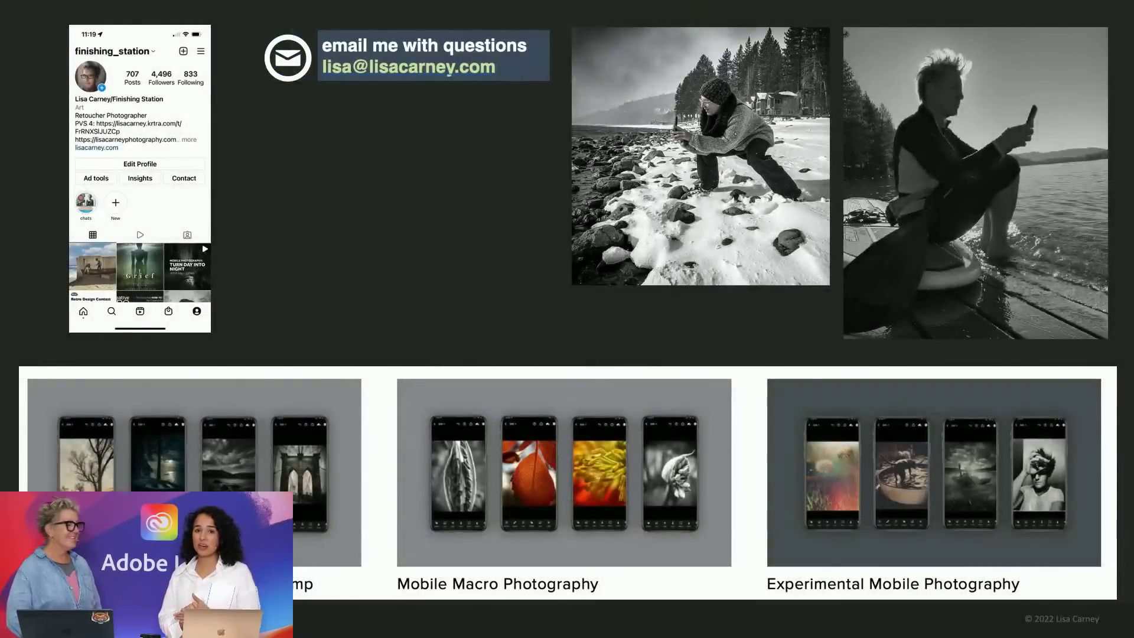